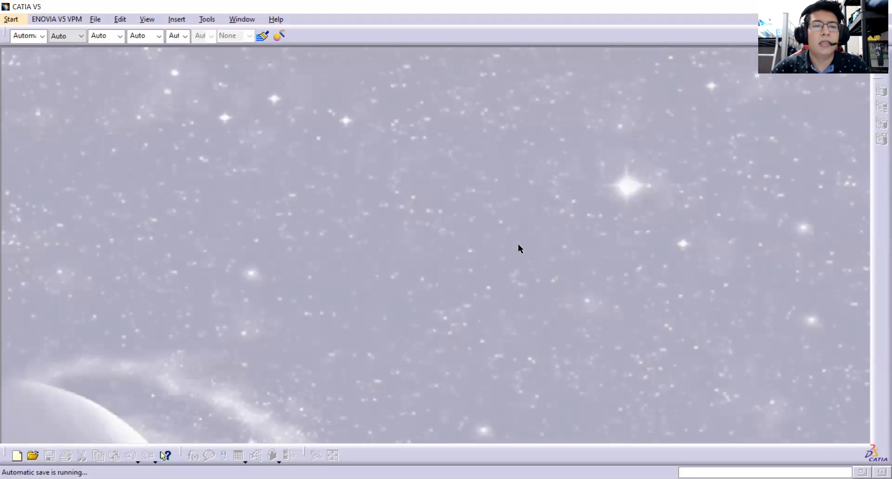
# Create a new Part Design part named Batarang with hybrid design enabled.
pyautogui.click(12, 19)
pyautogui.moveTo(53, 50)
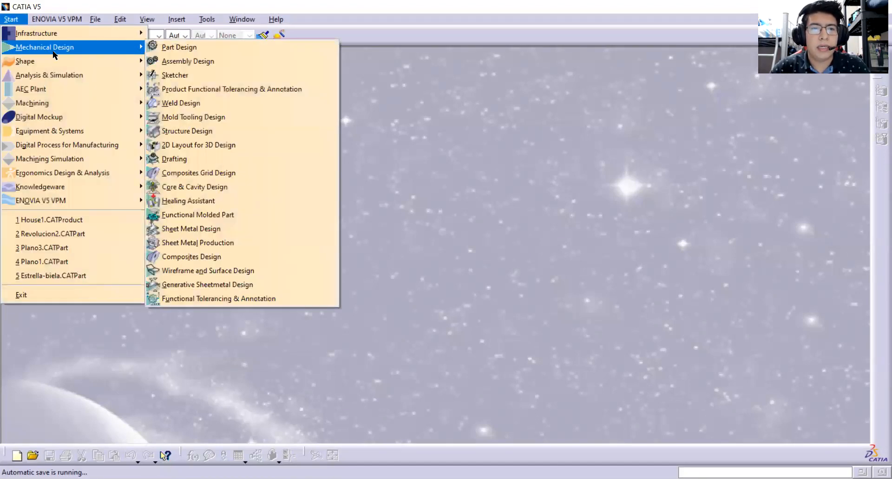
pyautogui.click(205, 48)
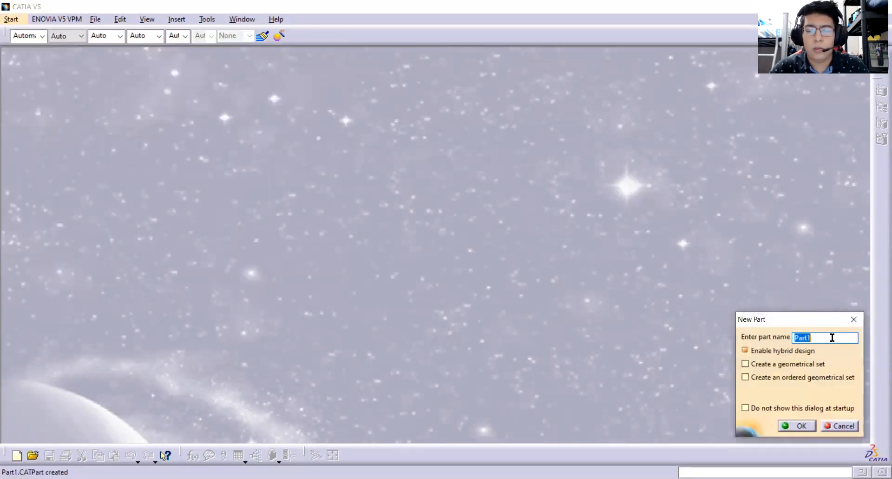
pyautogui.write('B')
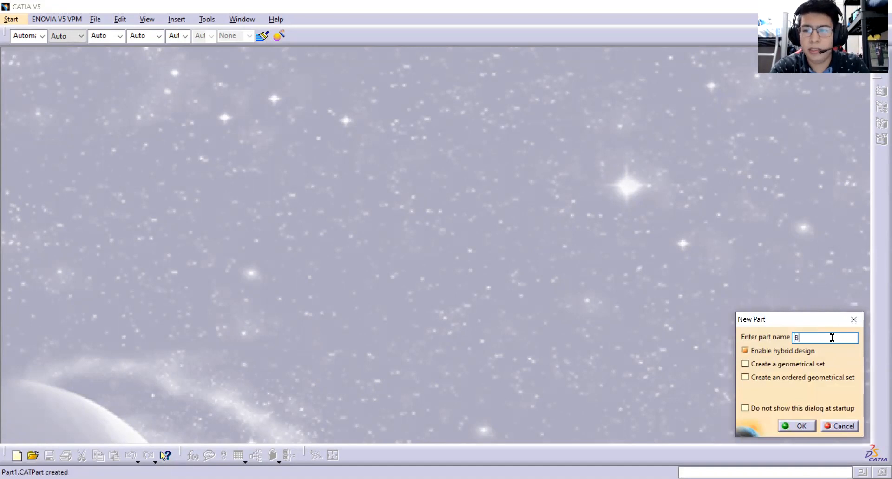
pyautogui.write('atarang')
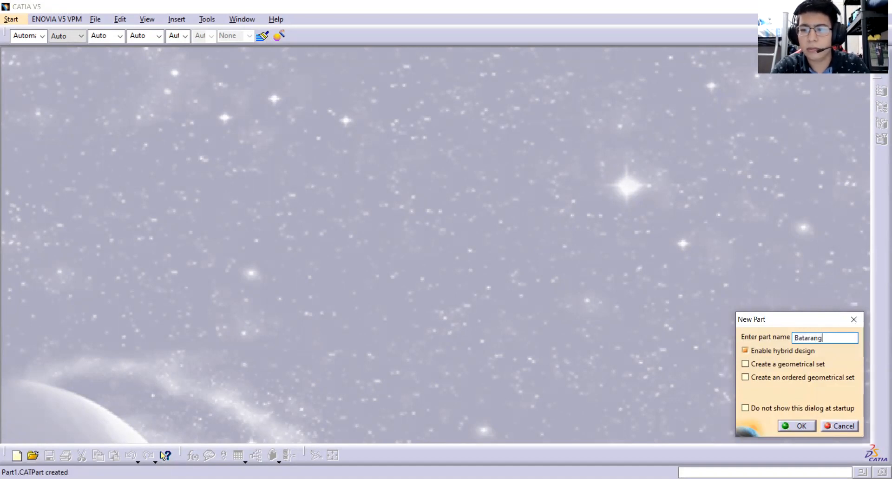
pyautogui.press('Tab')
pyautogui.click(794, 425)
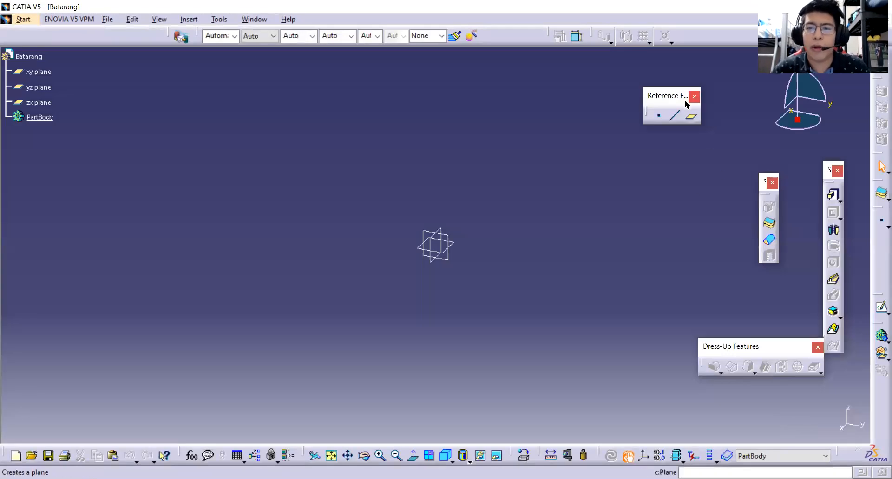
# Move the reference elements toolbar clear of the planes and open a sketch on the yz plane.
pyautogui.moveTo(663, 102); pyautogui.dragTo(195, 192)
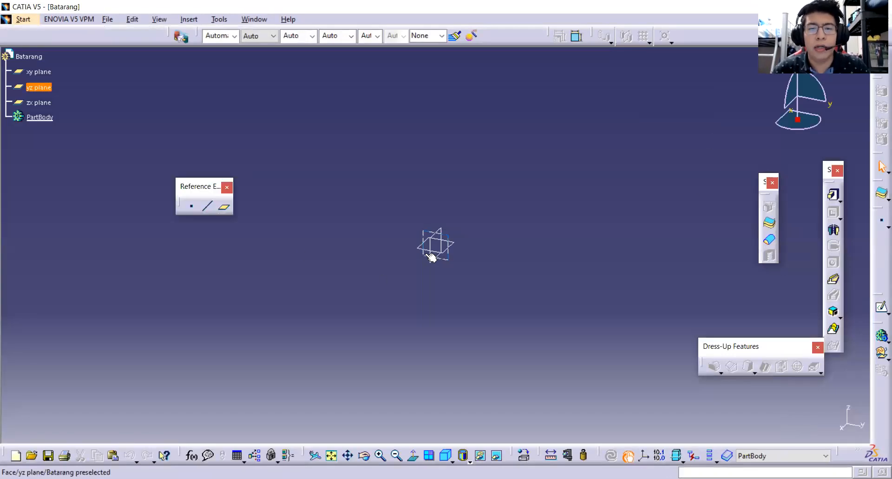
pyautogui.click(451, 239)
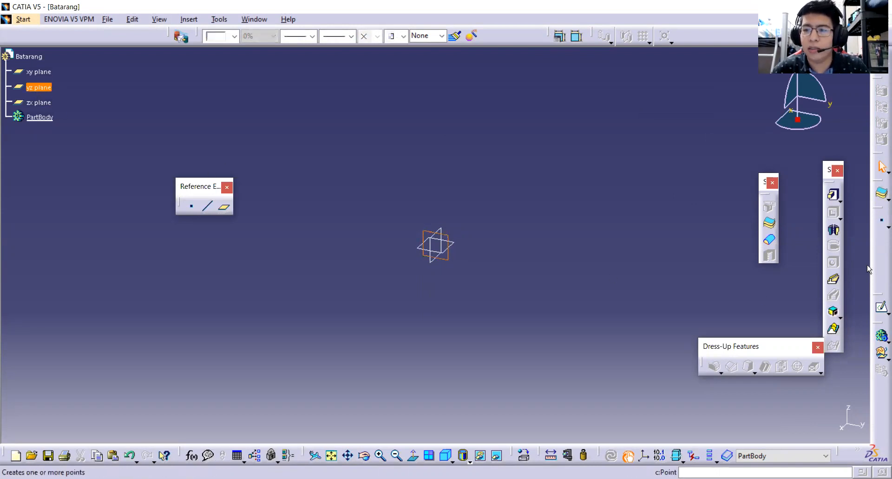
pyautogui.click(880, 308)
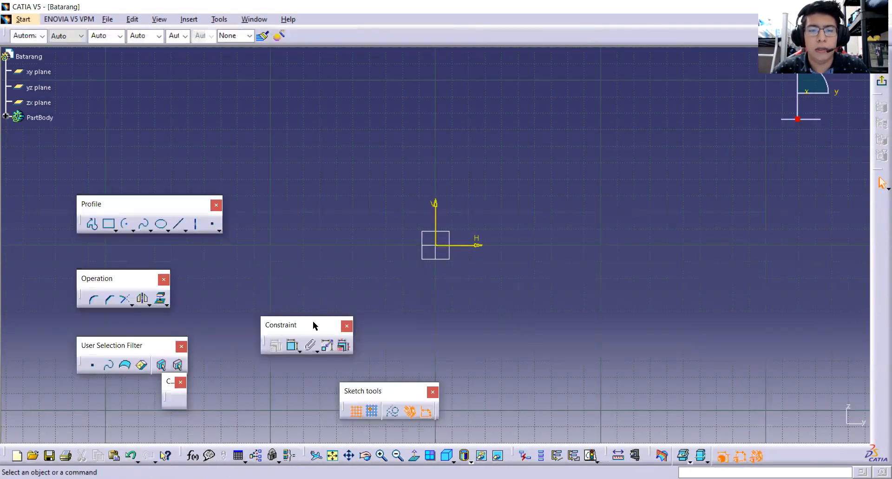
# Arrange the floating Constraint, Profile, Operation and Sketch tools toolbars so the area around the sketch origin stays free for drawing.
pyautogui.moveTo(237, 128); pyautogui.dragTo(239, 138)
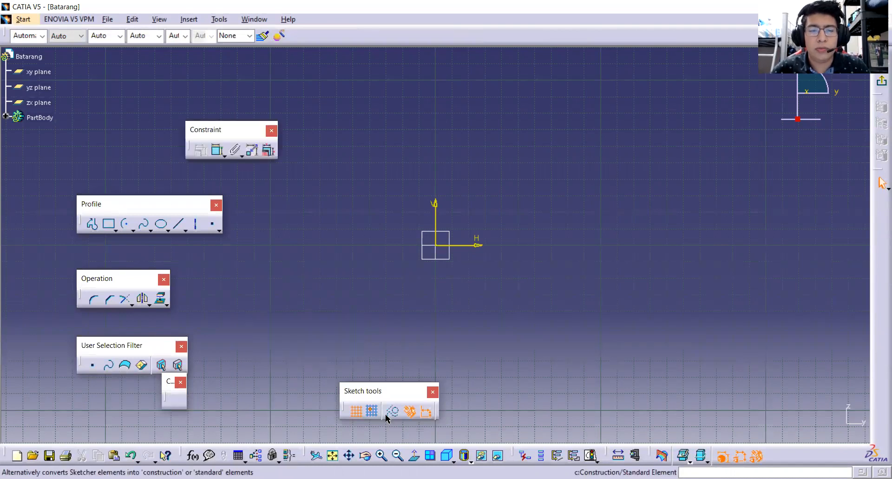
pyautogui.moveTo(377, 396); pyautogui.dragTo(307, 343)
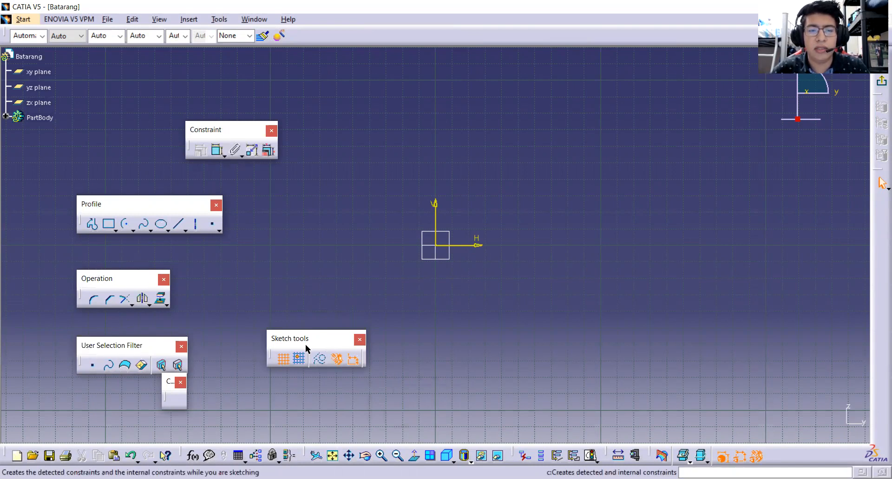
pyautogui.moveTo(305, 342); pyautogui.dragTo(295, 378)
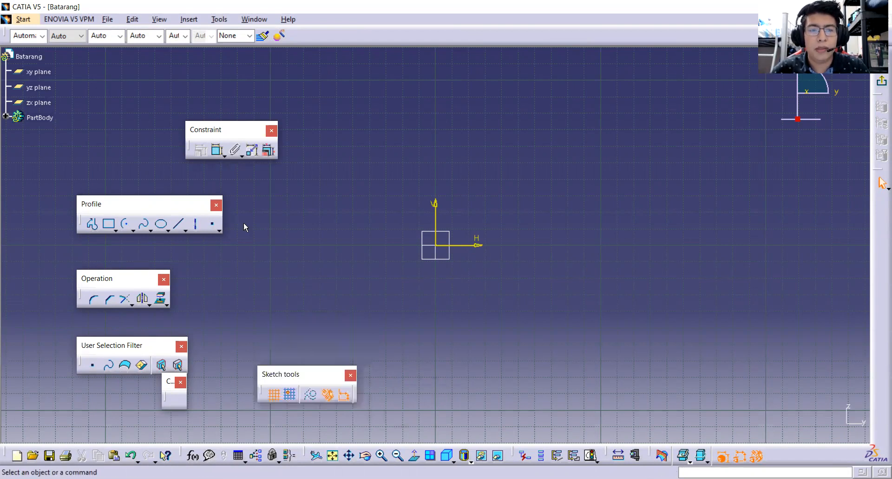
pyautogui.moveTo(235, 134); pyautogui.dragTo(209, 149)
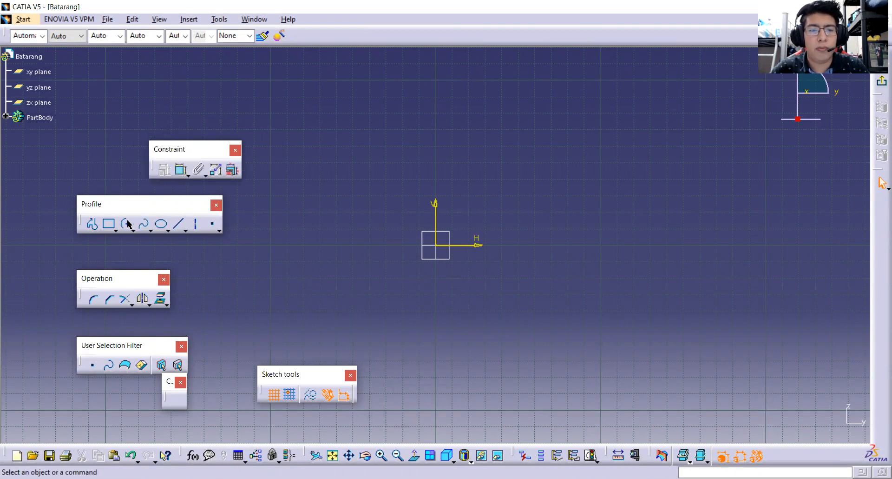
pyautogui.moveTo(126, 211); pyautogui.dragTo(129, 223)
pyautogui.moveTo(126, 294)
pyautogui.mouseDown()
pyautogui.moveTo(150, 316)
pyautogui.moveTo(119, 306)
pyautogui.mouseUp()
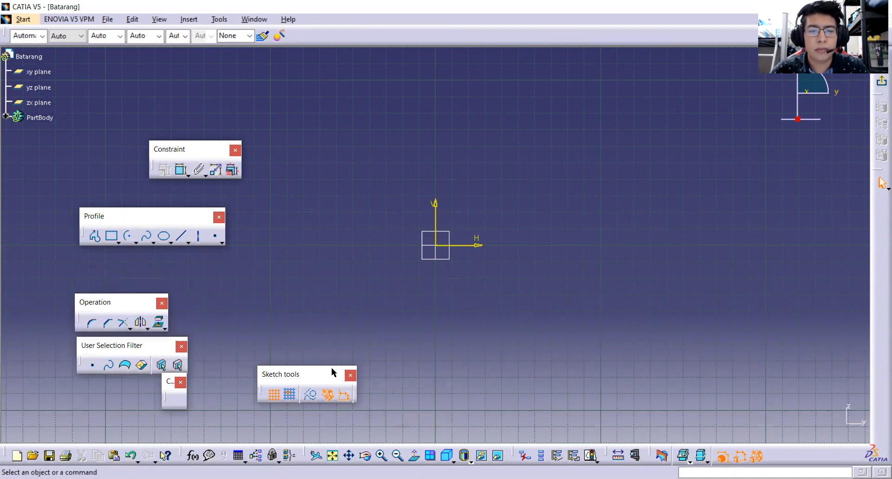
pyautogui.moveTo(324, 380); pyautogui.dragTo(301, 403)
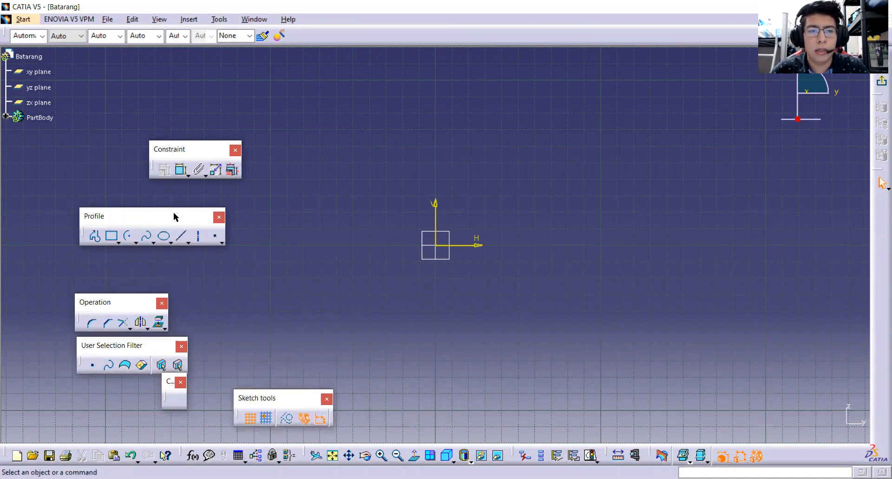
pyautogui.moveTo(158, 210); pyautogui.dragTo(143, 208)
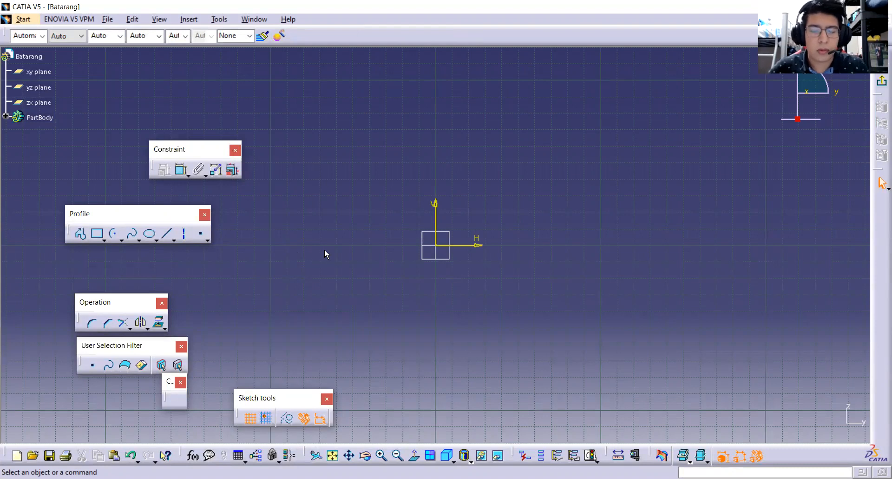
# Draw a vertical axis about 171 mm long through the origin, coincident with the V direction.
pyautogui.click(185, 234)
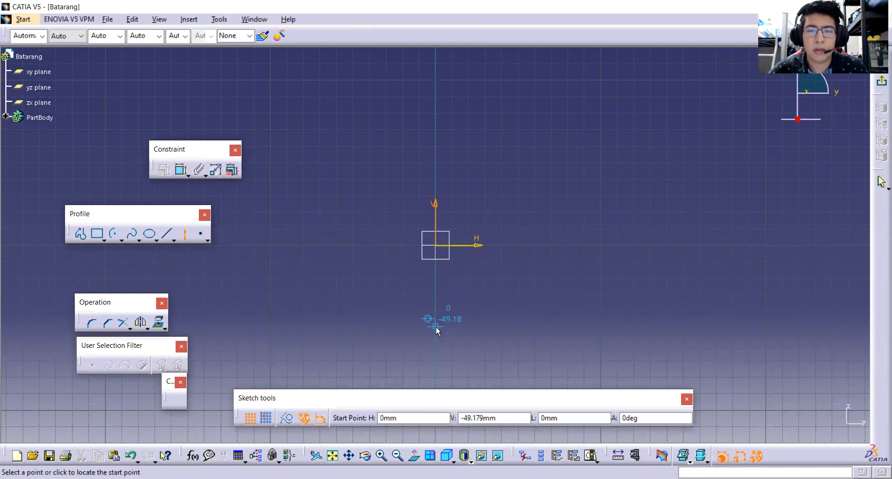
pyautogui.click(436, 342)
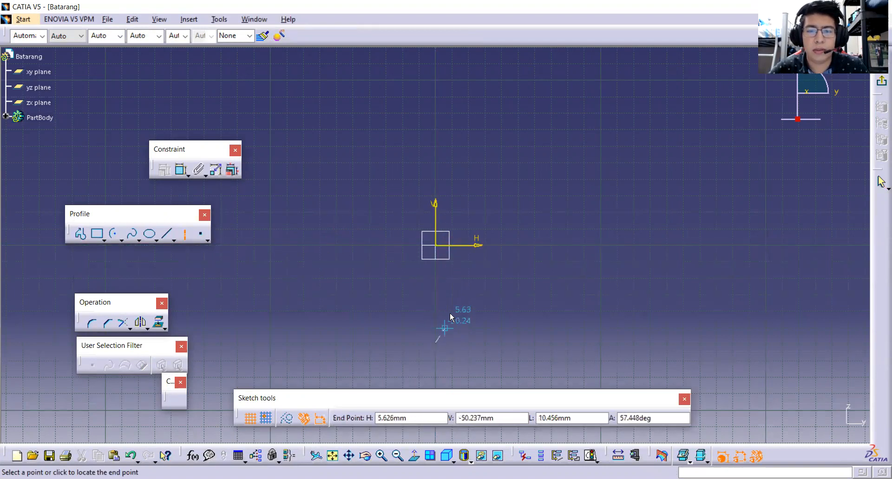
pyautogui.click(436, 61)
pyautogui.click(482, 111)
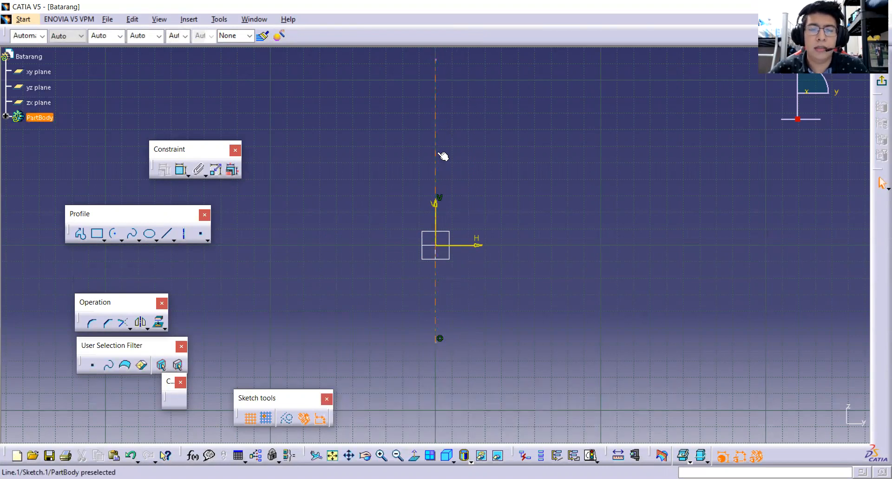
# Draw an arc centred on the axis above the origin, radius about 20 mm, sweeping about 48° from the axis toward negative H.
pyautogui.moveTo(450, 175); pyautogui.dragTo(460, 216, button='middle')
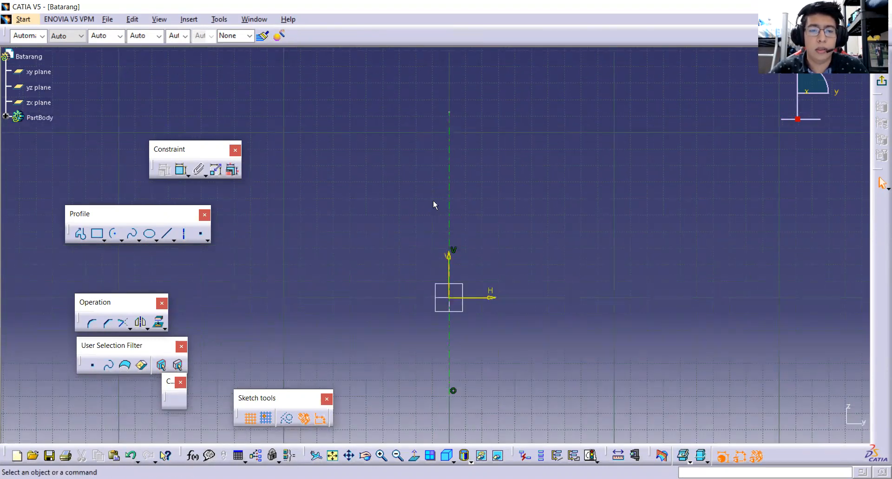
pyautogui.moveTo(483, 200); pyautogui.dragTo(461, 167, button='middle')
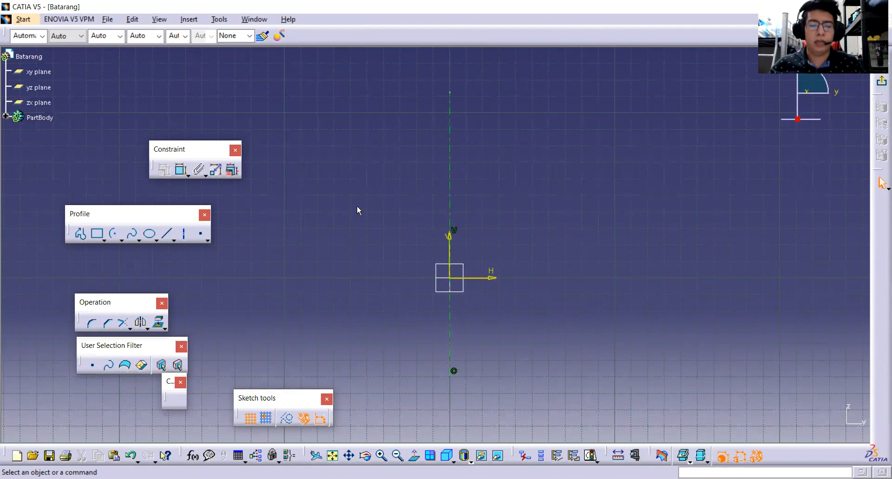
pyautogui.click(116, 236)
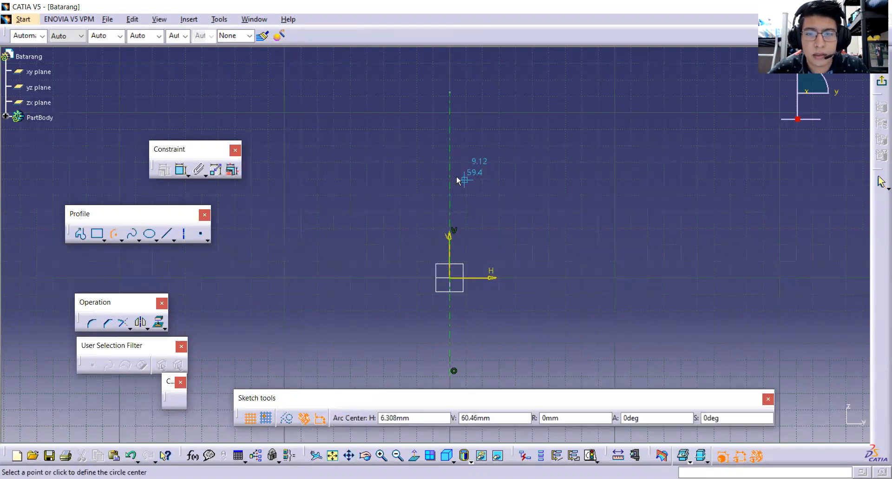
pyautogui.click(455, 182)
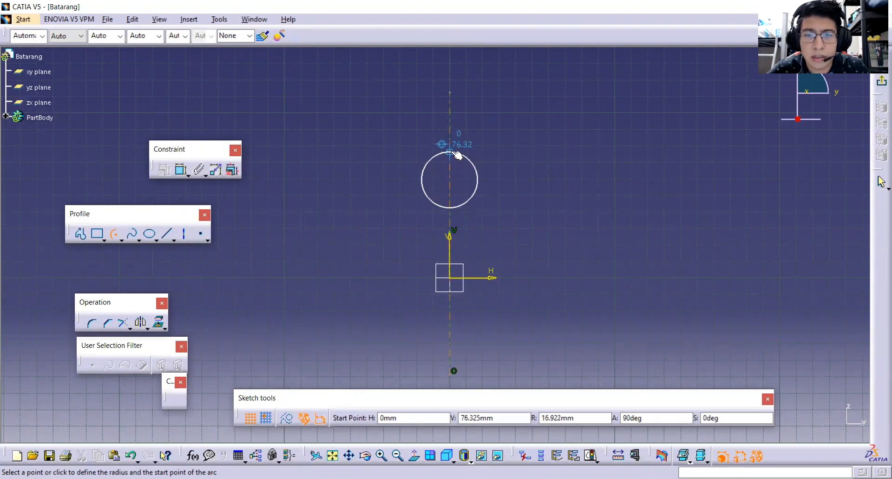
pyautogui.click(454, 149)
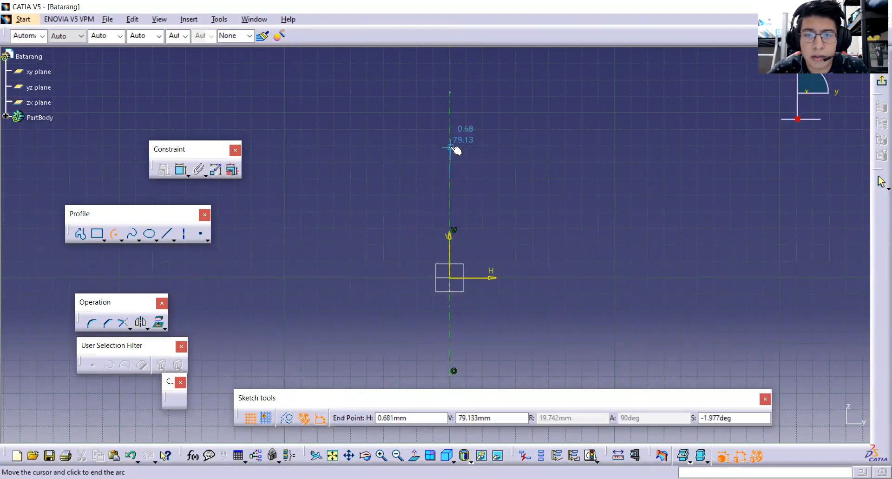
pyautogui.click(431, 164)
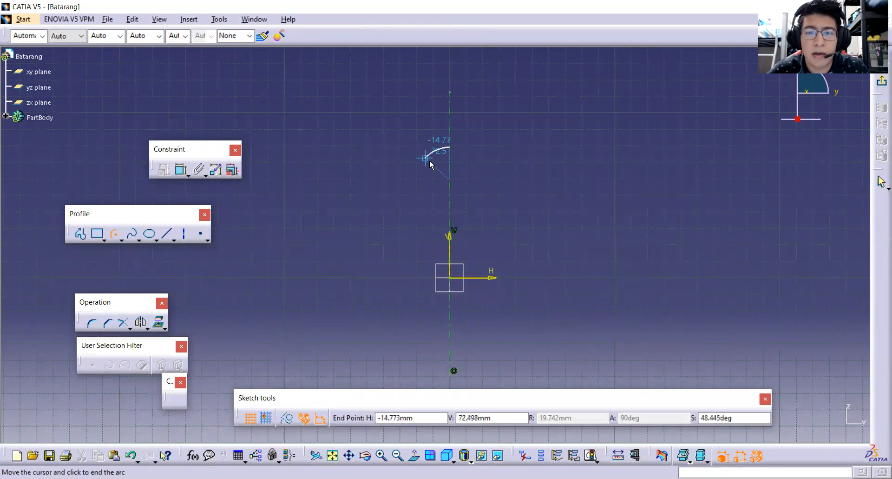
pyautogui.click(416, 180)
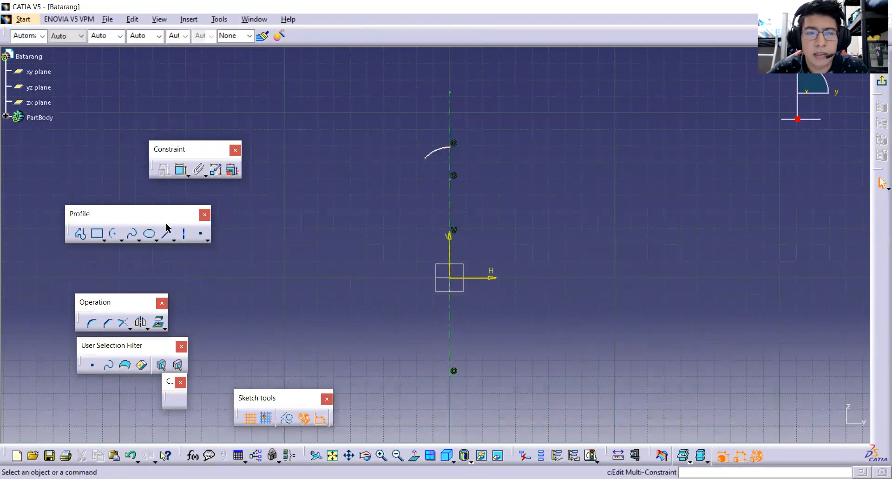
# Sketch the ear and shoulder as a profile from the arc's free end: about 15 mm up, steeply down, then about 9 mm outward.
pyautogui.click(81, 235)
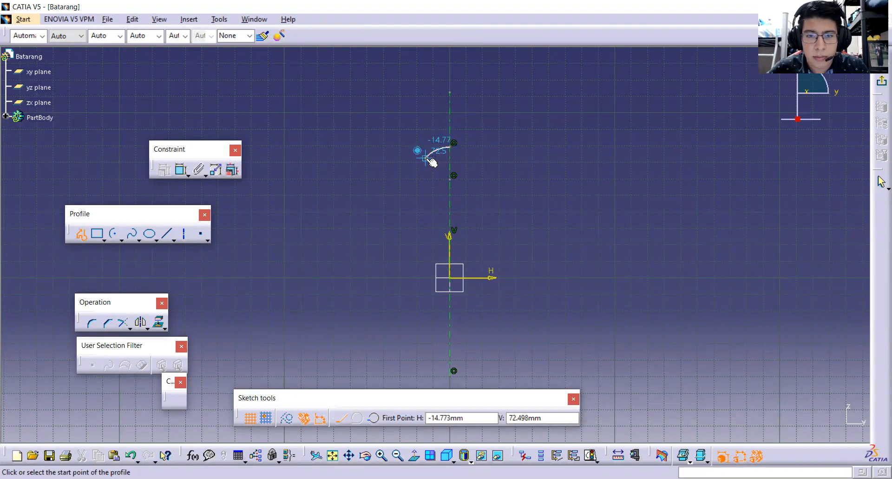
pyautogui.click(427, 158)
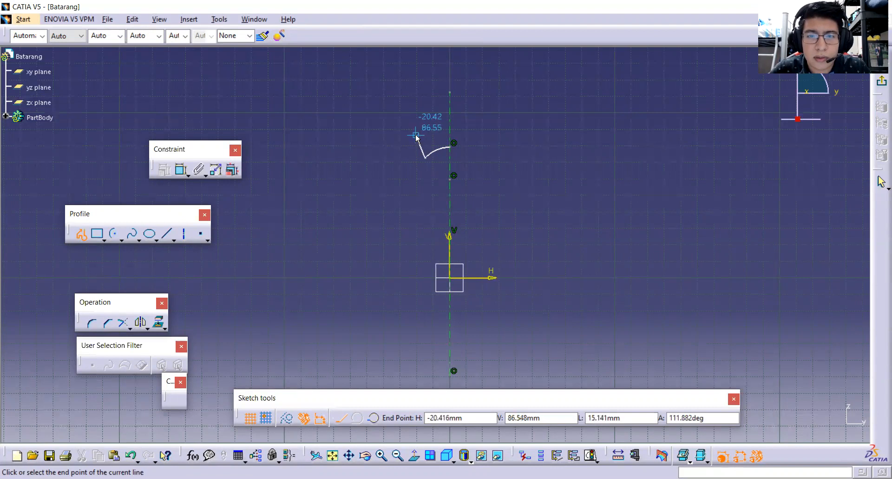
pyautogui.click(416, 136)
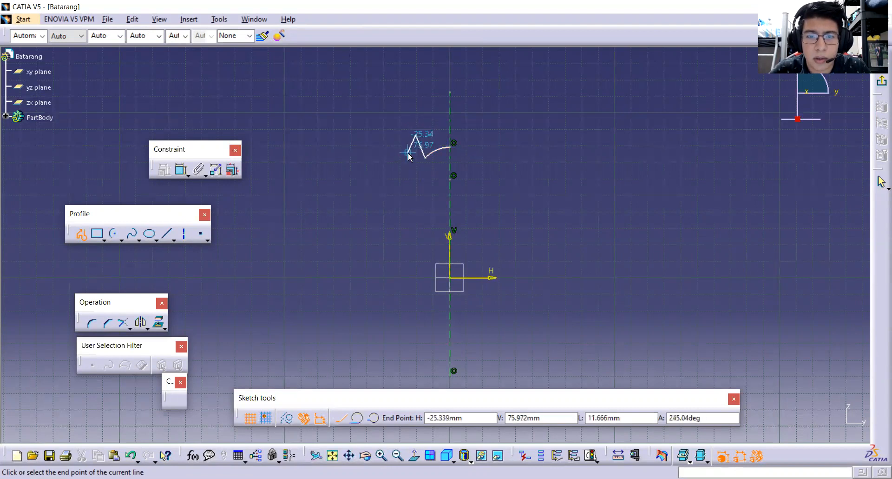
pyautogui.click(411, 210)
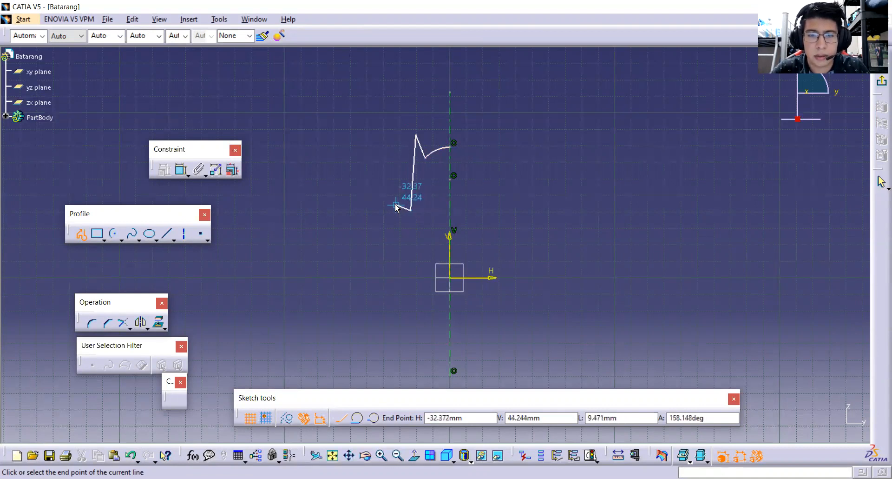
pyautogui.click(396, 205)
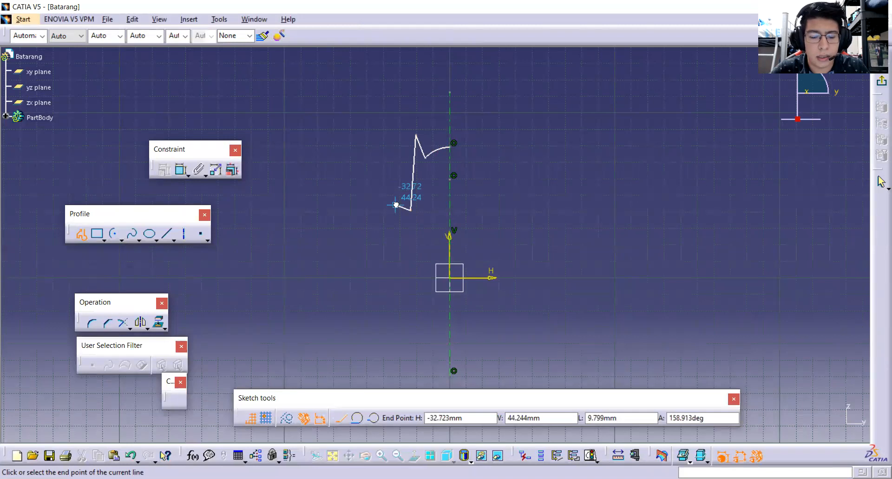
# Continue the profile with a tangent arc of about 63 mm radius curving upward, followed by a horizontal line outward to the wing tip.
pyautogui.click(358, 419)
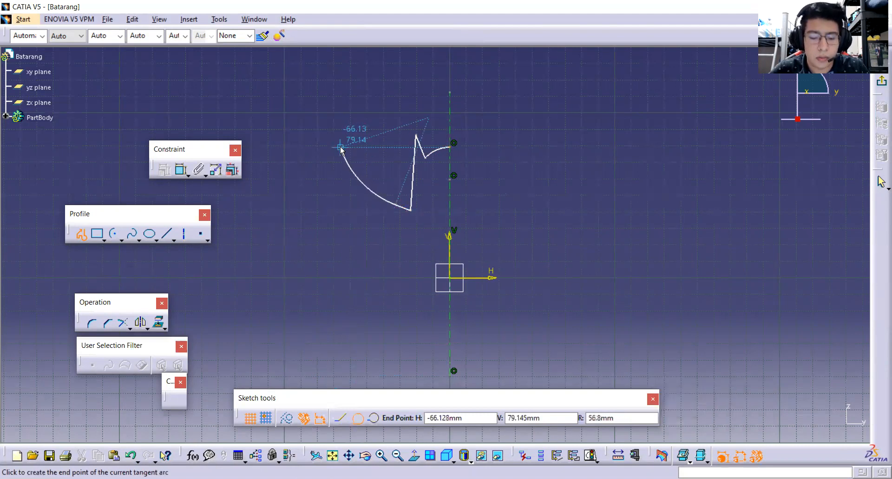
pyautogui.click(330, 108)
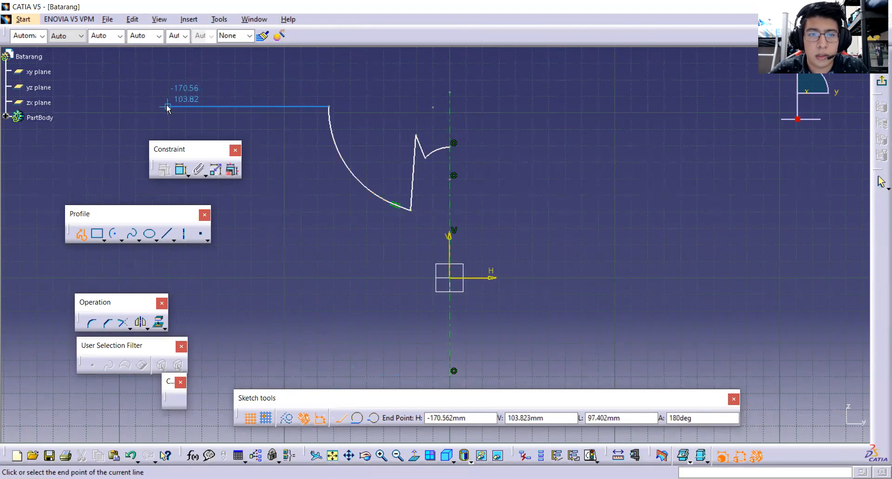
pyautogui.click(155, 108)
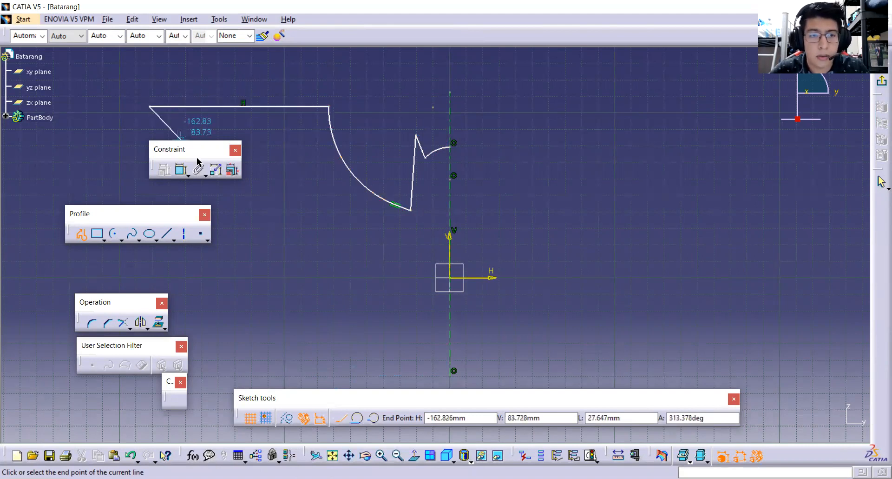
# Continue the profile from the wing tip with an inward-sloping line about 75 mm long, followed by a tangent arc of about 55 mm radius.
pyautogui.click(242, 183)
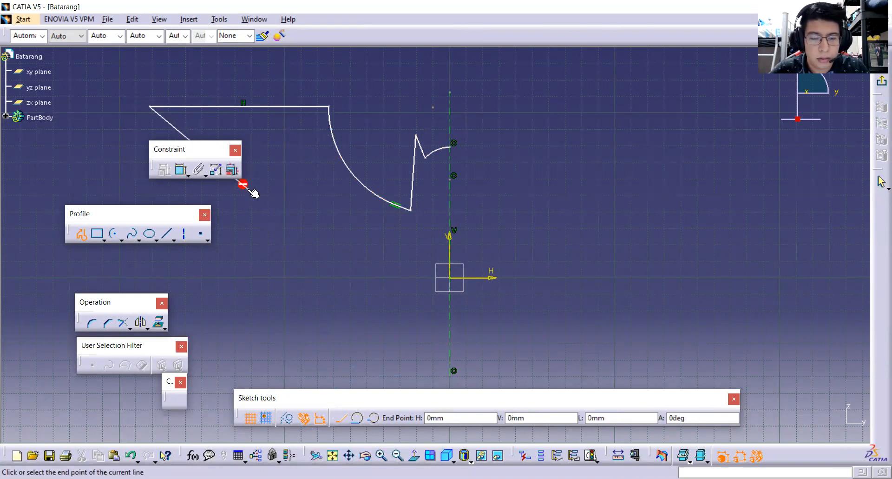
pyautogui.click(359, 418)
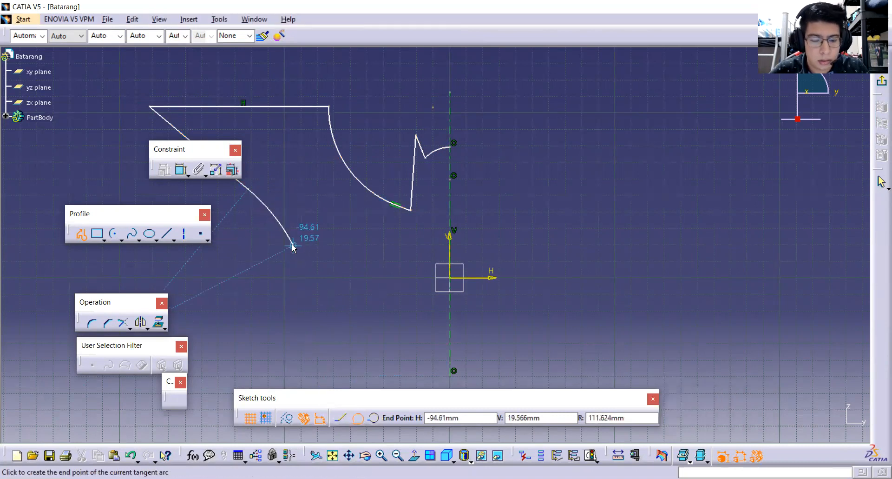
pyautogui.click(282, 267)
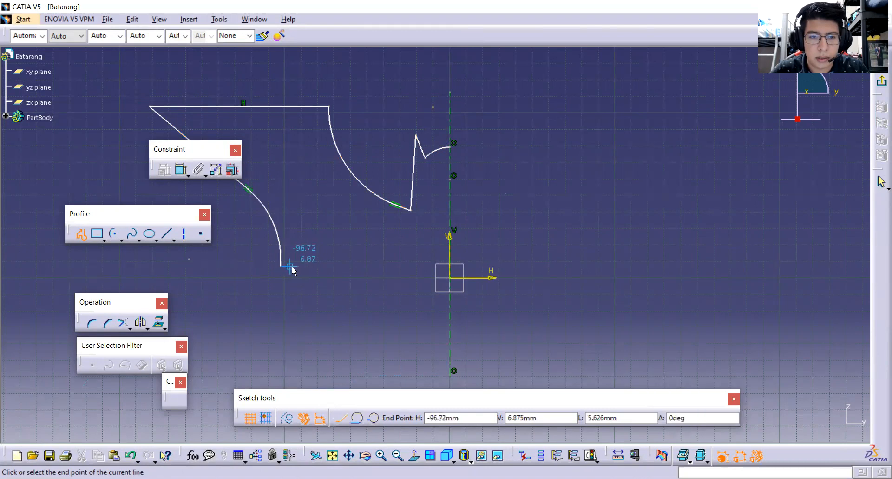
# Finish the profile with a horizontal line toward the axis and a tangent arc of about 55 mm radius ending on the axis below the origin.
pyautogui.click(363, 266)
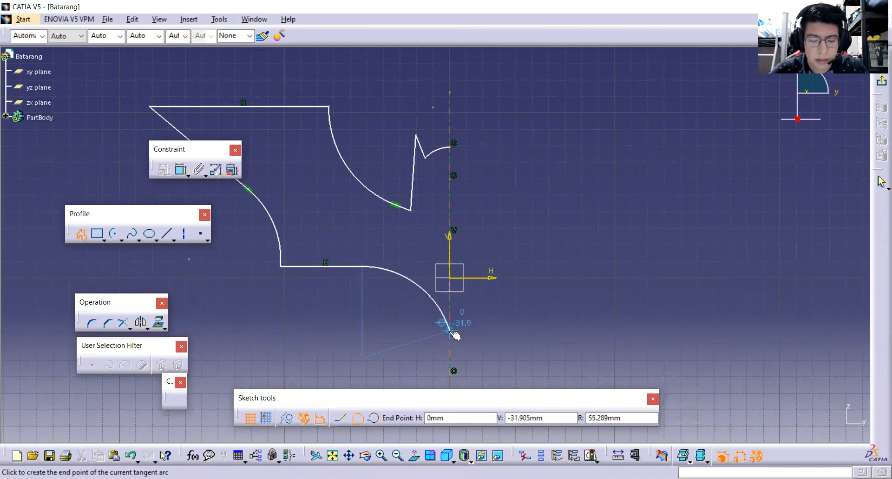
pyautogui.click(450, 330)
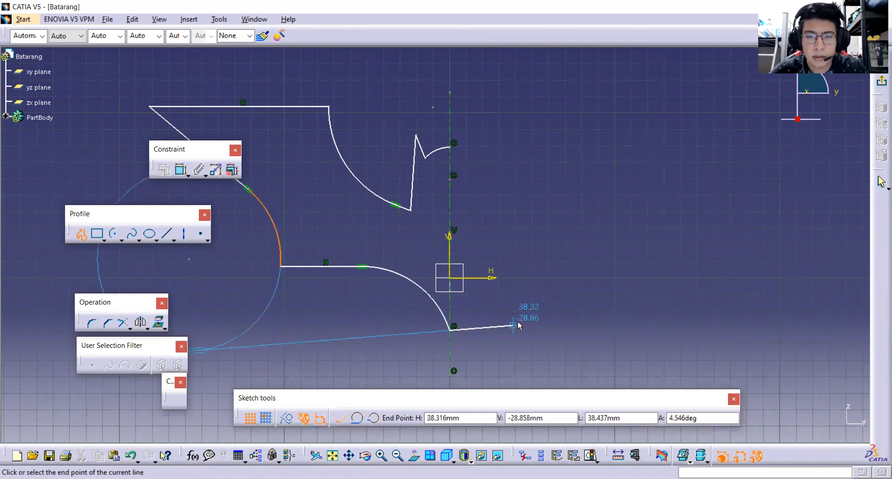
pyautogui.press('Escape')
pyautogui.click(470, 324)
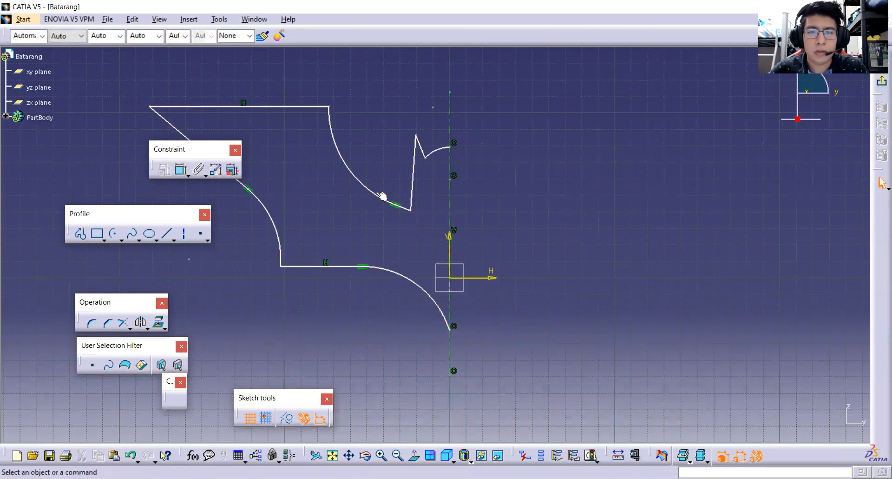
# Move the Constraint toolbar clear of the sketch and reshape the outline by lowering the top wing line and adjusting the lower edge and its arcs.
pyautogui.moveTo(116, 163); pyautogui.dragTo(117, 168)
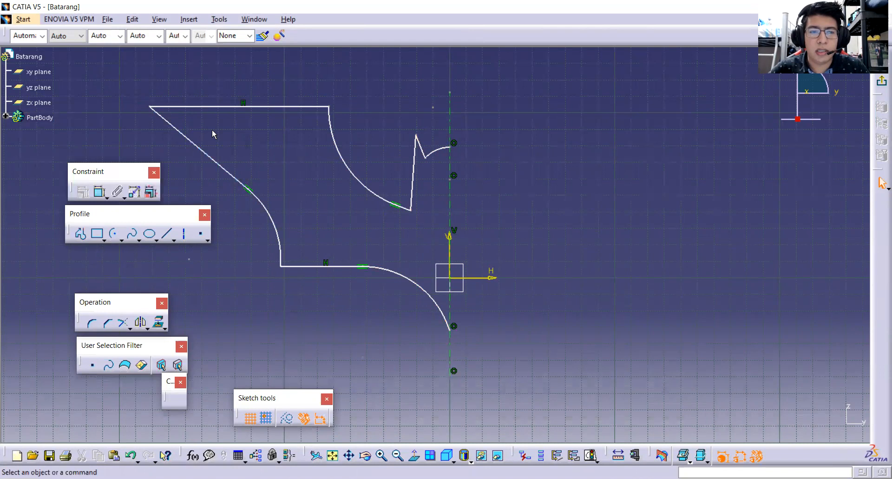
pyautogui.moveTo(244, 107)
pyautogui.mouseDown()
pyautogui.moveTo(246, 124)
pyautogui.moveTo(275, 114)
pyautogui.moveTo(268, 130)
pyautogui.mouseUp()
pyautogui.click(293, 111)
pyautogui.click(334, 267)
pyautogui.moveTo(334, 267); pyautogui.dragTo(340, 252)
pyautogui.moveTo(422, 272)
pyautogui.mouseDown()
pyautogui.moveTo(412, 260)
pyautogui.moveTo(425, 287)
pyautogui.mouseUp()
pyautogui.moveTo(275, 215); pyautogui.dragTo(292, 222)
pyautogui.click(321, 237)
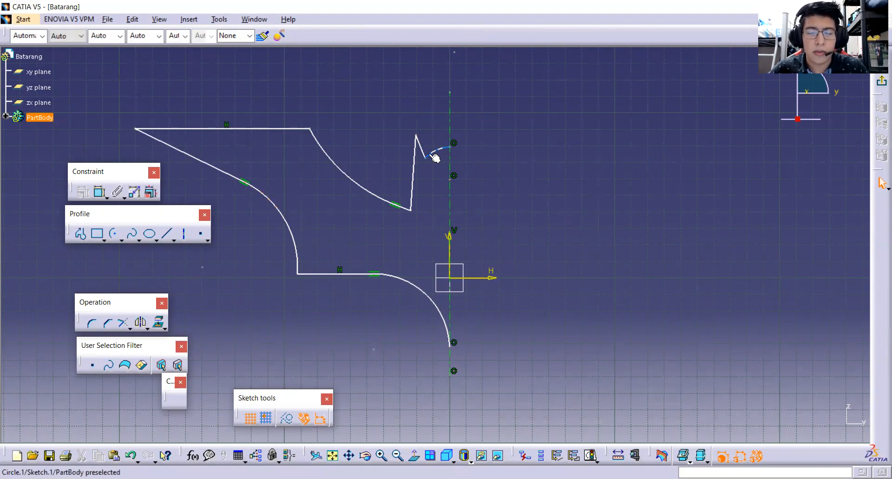
pyautogui.moveTo(415, 158); pyautogui.dragTo(414, 159)
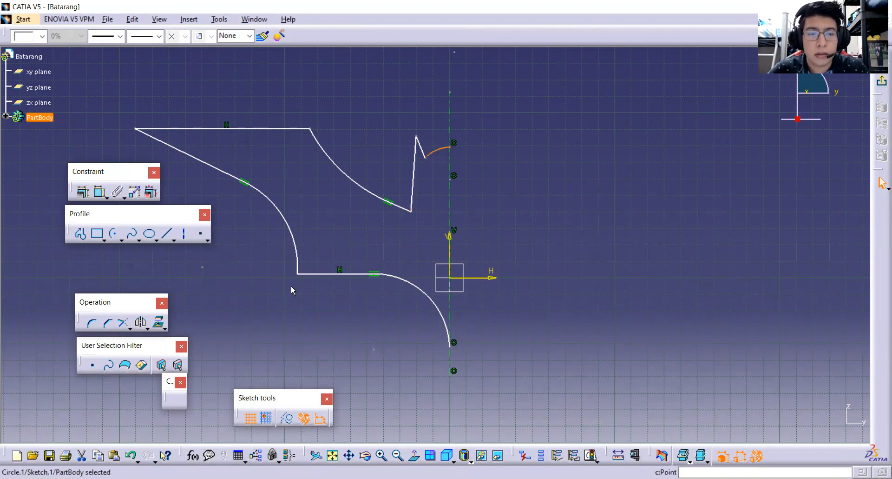
# Constrain the radius of the head arc that meets the axis above the origin to 30 mm.
pyautogui.click(439, 152)
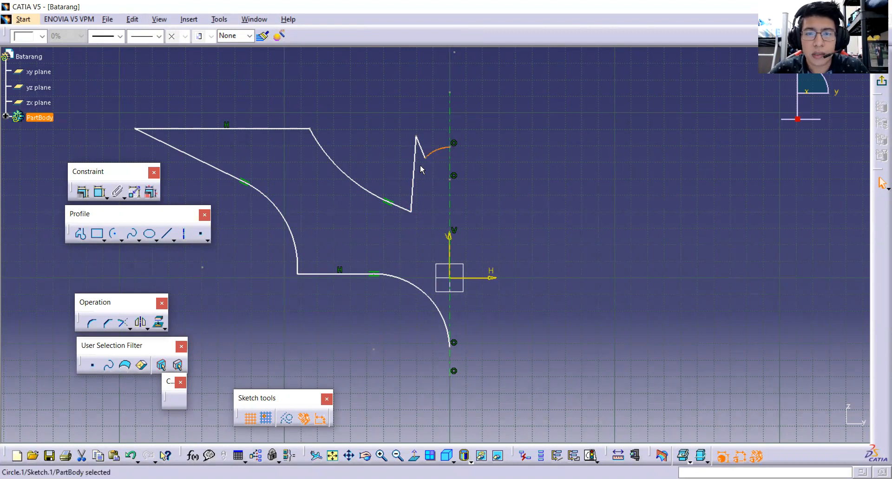
pyautogui.click(420, 145)
pyautogui.click(433, 153)
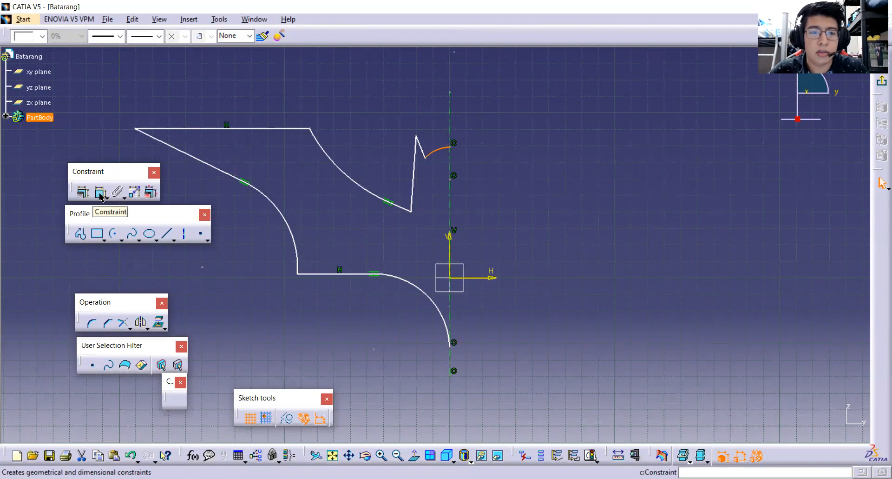
pyautogui.click(101, 192)
pyautogui.click(436, 151)
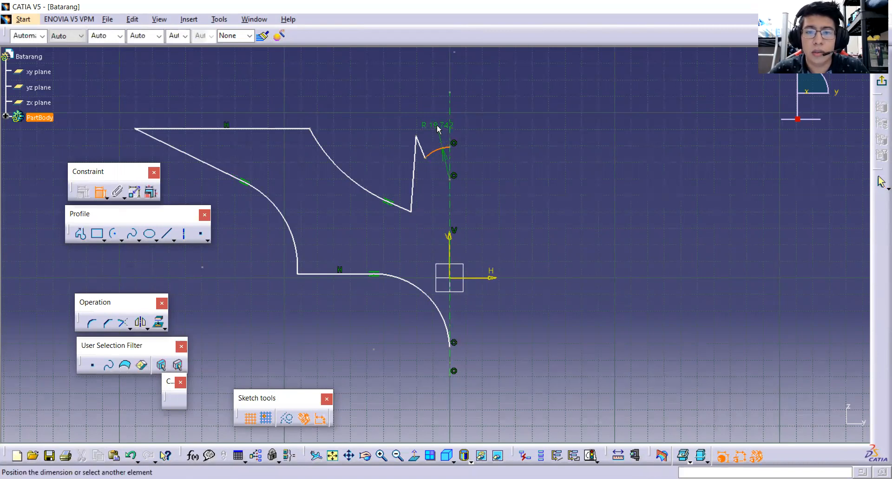
pyautogui.click(426, 105)
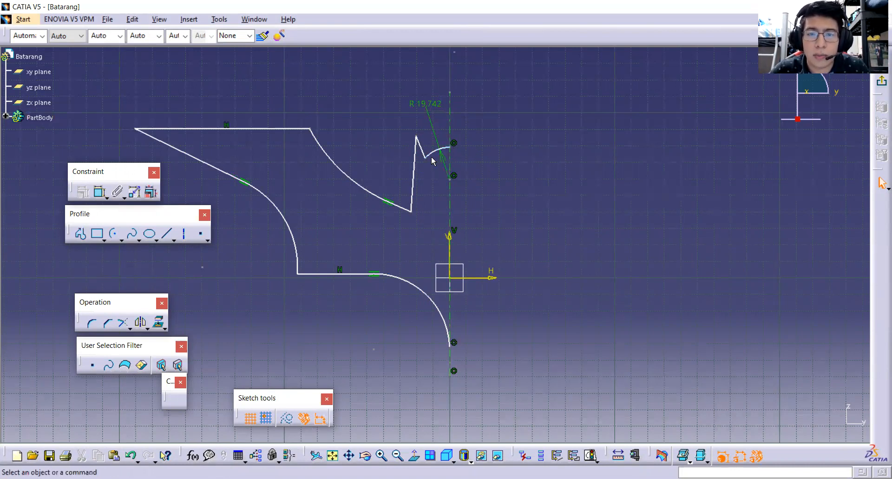
pyautogui.click(428, 104)
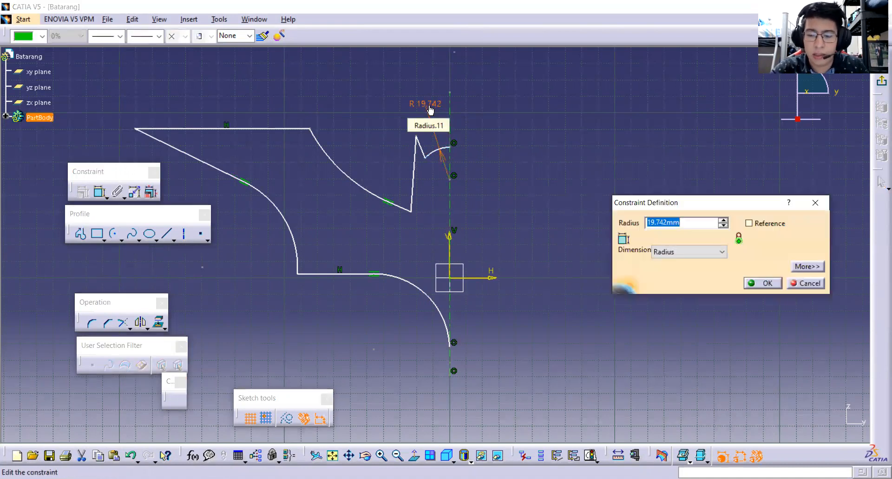
pyautogui.write('30')
pyautogui.press('Return')
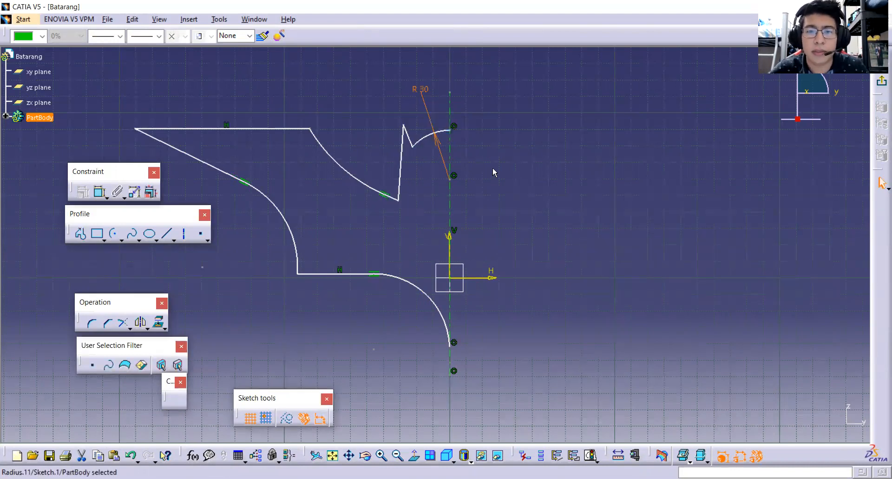
pyautogui.click(494, 173)
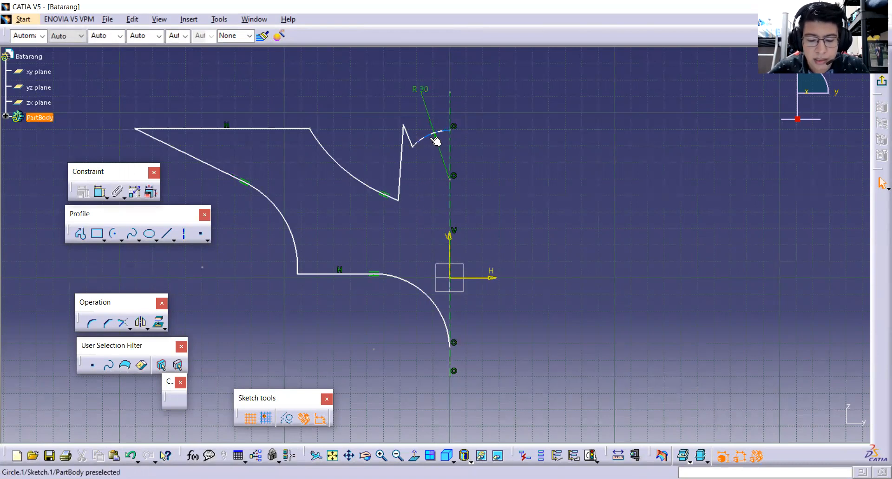
# Constrain the distance between the ear tip and the vertical axis to 30.24/2 mm.
pyautogui.click(451, 101)
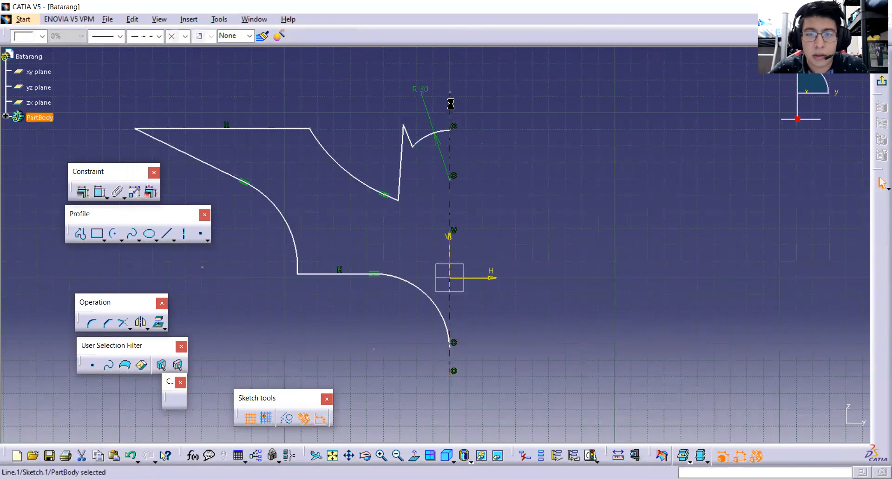
pyautogui.click(404, 126)
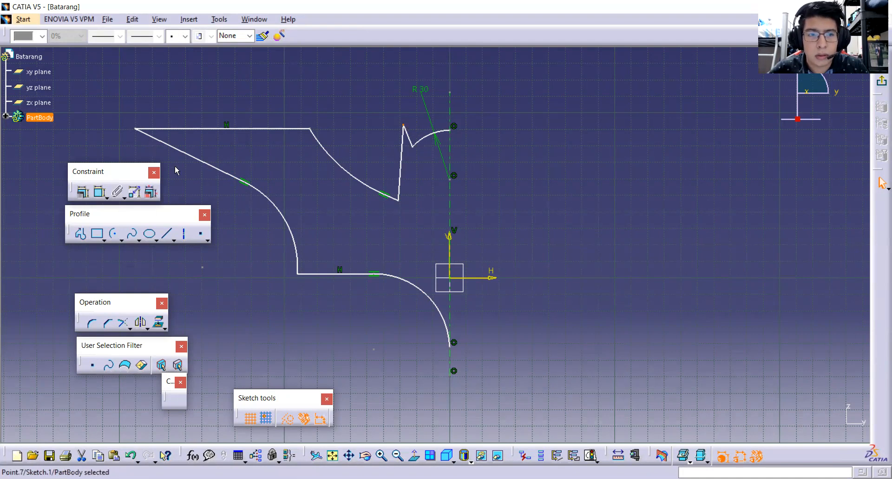
pyautogui.click(101, 192)
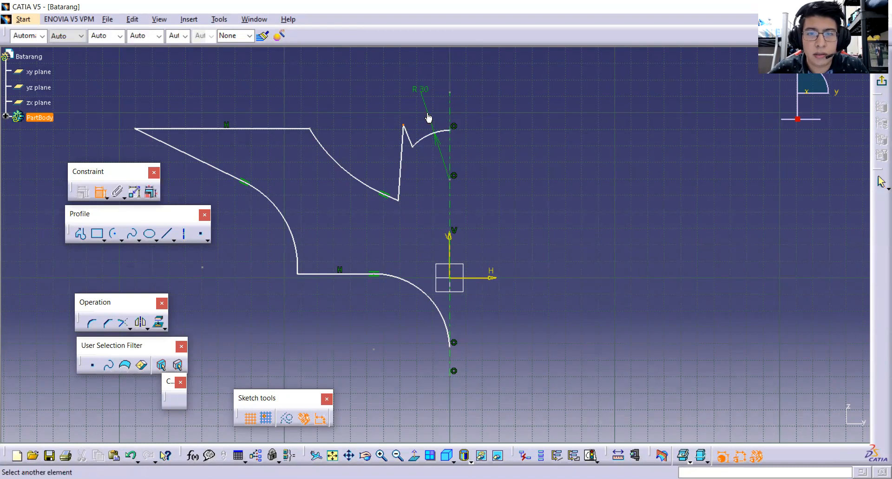
pyautogui.click(455, 123)
pyautogui.click(357, 69)
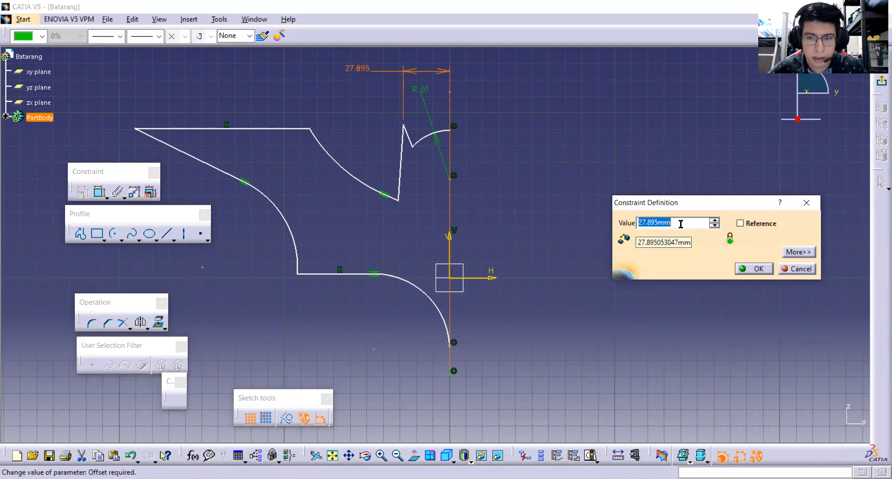
pyautogui.write('30.24/2')
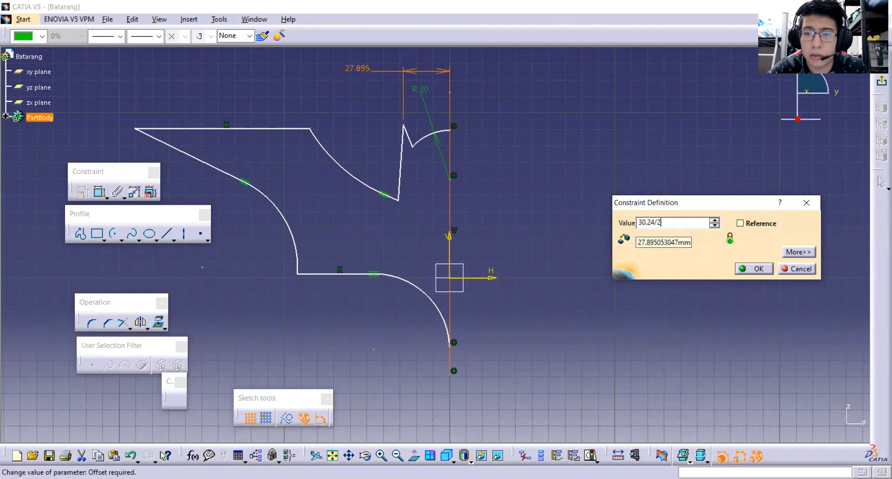
pyautogui.press('Return')
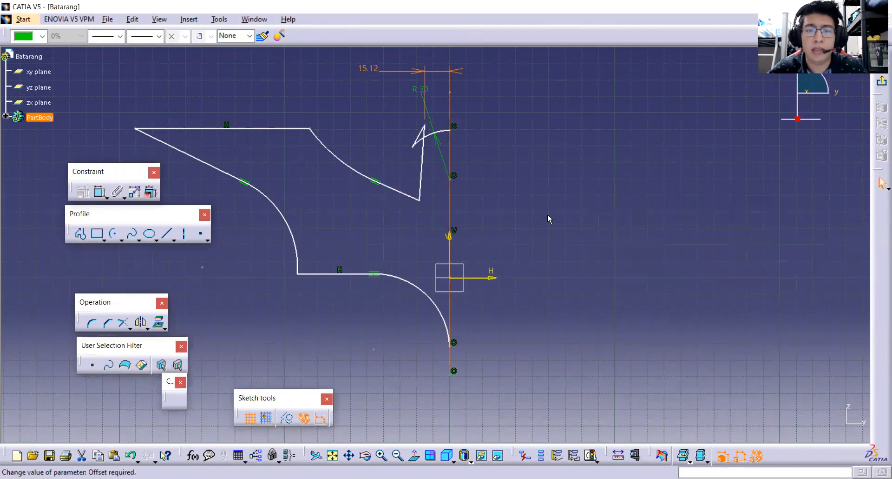
# Reposition the ear lines and head arc so the ear's short inner edge slopes down from the tip toward the axis.
pyautogui.click(424, 140)
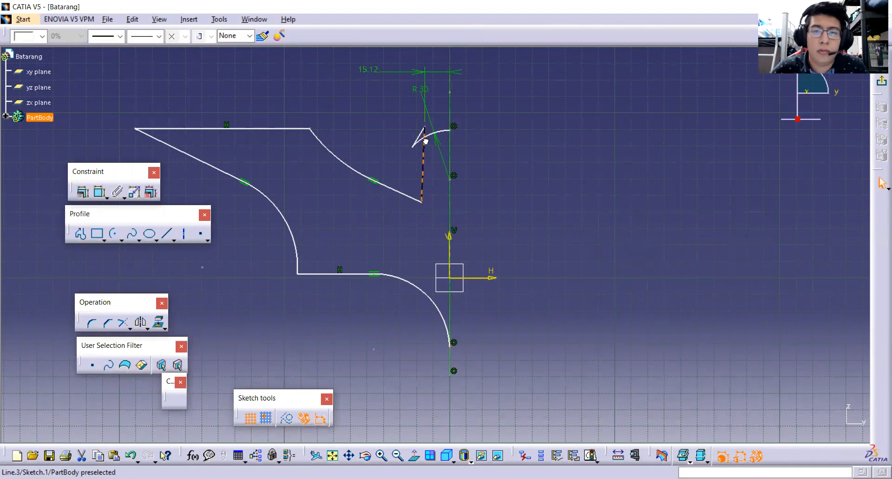
pyautogui.moveTo(425, 140)
pyautogui.mouseDown()
pyautogui.moveTo(425, 175)
pyautogui.moveTo(421, 156)
pyautogui.moveTo(400, 184)
pyautogui.moveTo(426, 165)
pyautogui.moveTo(426, 145)
pyautogui.moveTo(416, 142)
pyautogui.moveTo(429, 164)
pyautogui.moveTo(417, 124)
pyautogui.moveTo(428, 152)
pyautogui.moveTo(424, 140)
pyautogui.moveTo(413, 148)
pyautogui.moveTo(426, 151)
pyautogui.mouseUp()
pyautogui.click(431, 154)
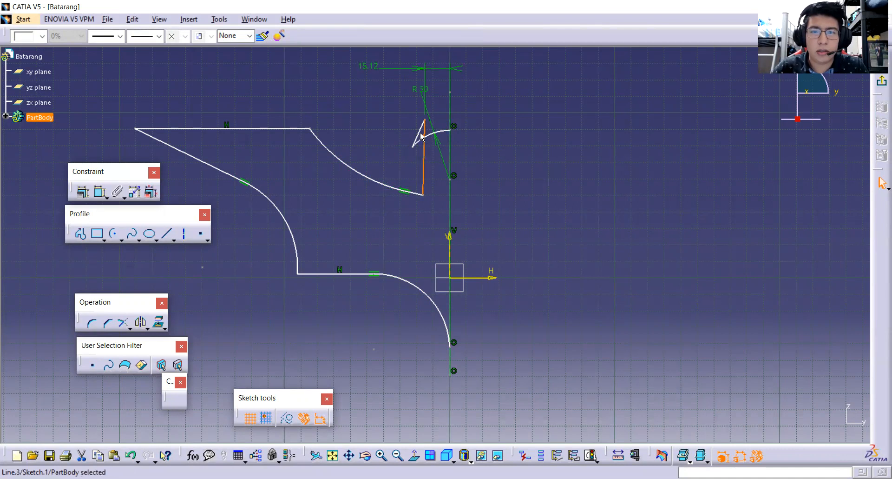
pyautogui.moveTo(417, 137)
pyautogui.mouseDown()
pyautogui.moveTo(439, 135)
pyautogui.moveTo(436, 144)
pyautogui.moveTo(419, 140)
pyautogui.moveTo(437, 138)
pyautogui.moveTo(427, 134)
pyautogui.moveTo(421, 154)
pyautogui.mouseUp()
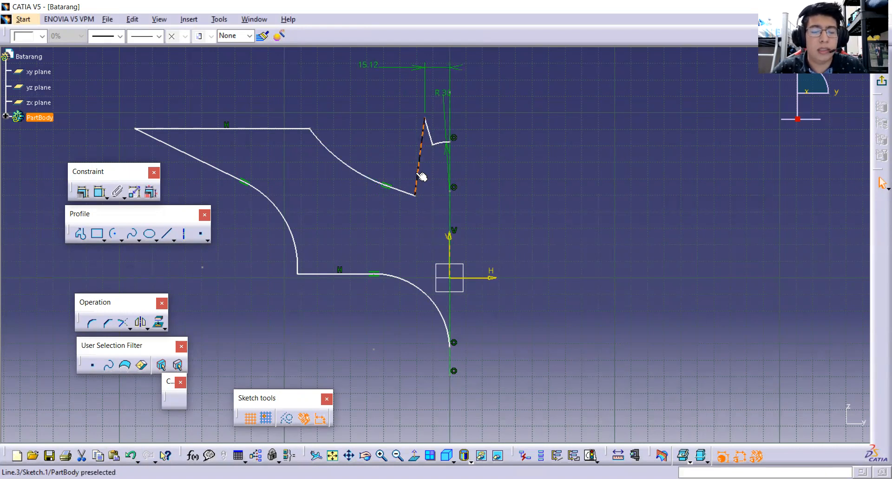
pyautogui.click(285, 128)
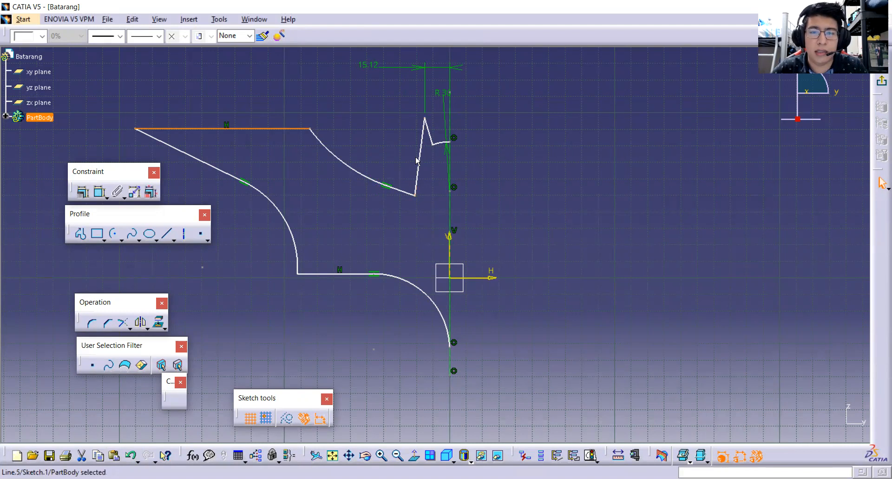
pyautogui.click(429, 170)
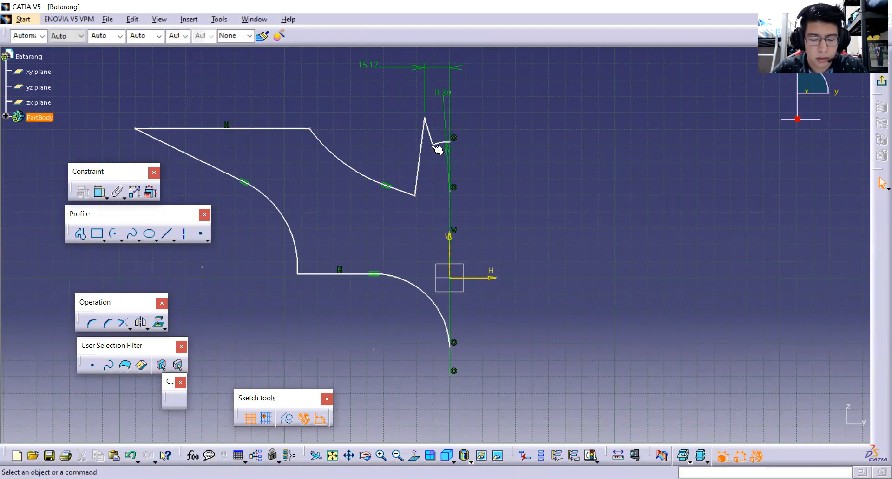
pyautogui.click(430, 122)
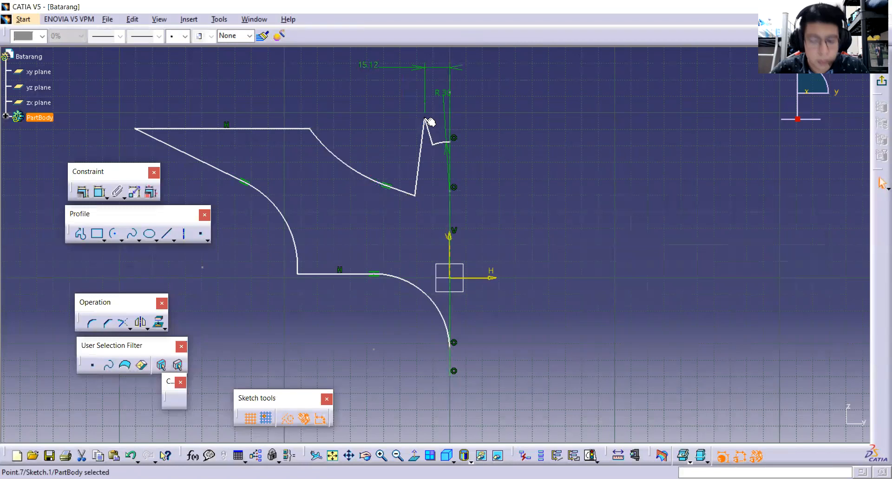
pyautogui.click(98, 197)
pyautogui.click(400, 190)
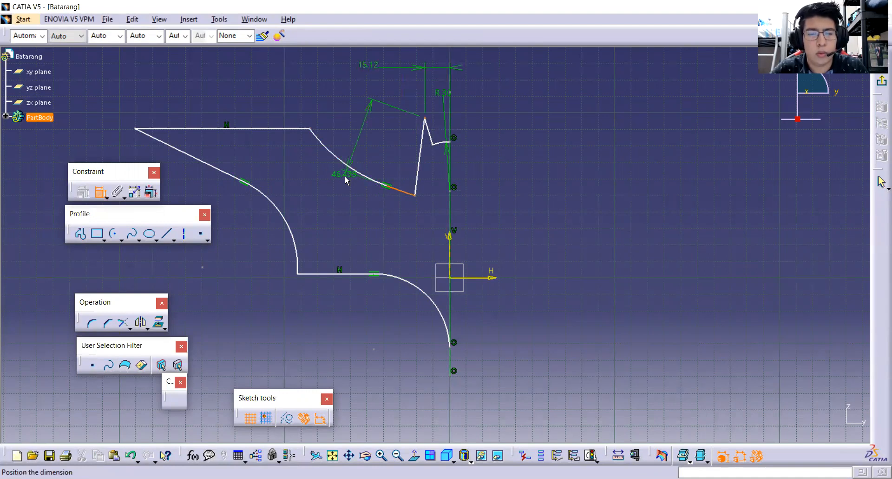
pyautogui.rightClick(346, 177)
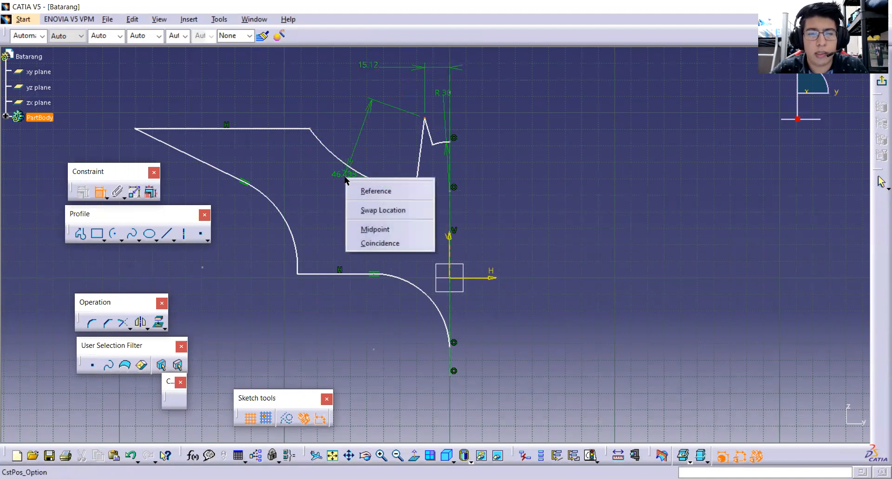
pyautogui.click(374, 190)
pyautogui.press('Escape')
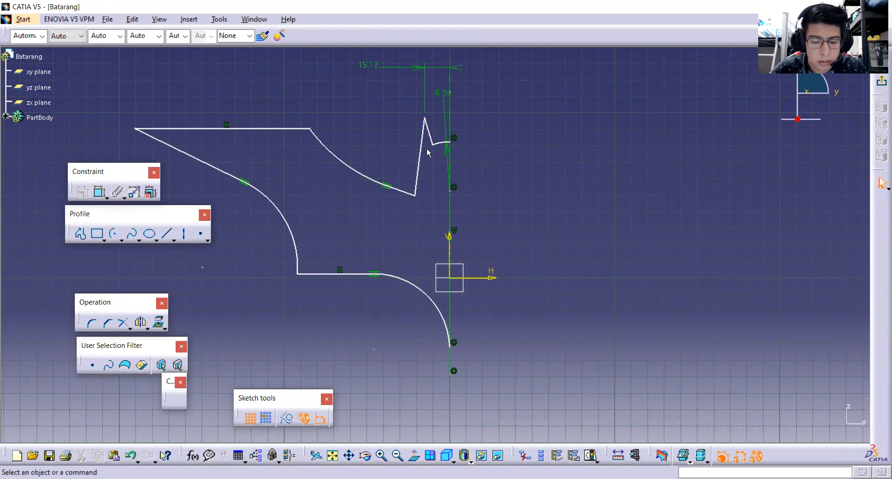
# Constrain the angle between the horizontal top wing line and the ear's long outer edge to 84 degrees.
pyautogui.click(274, 129)
pyautogui.click(99, 193)
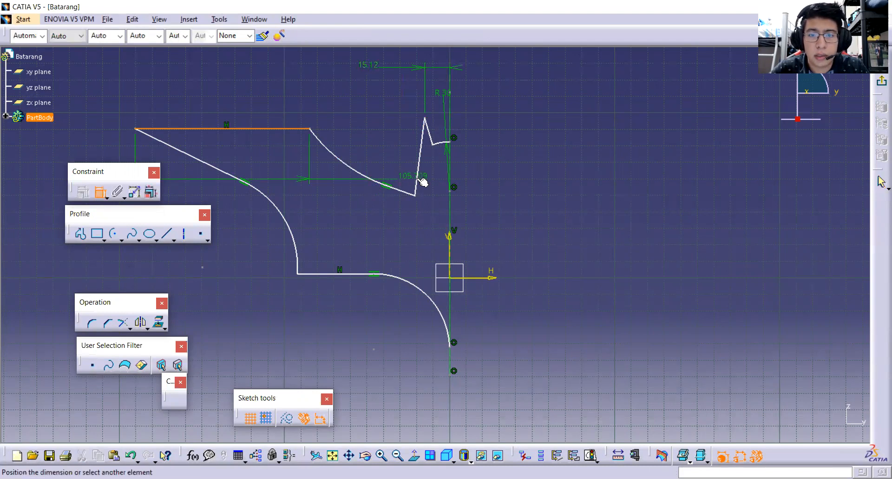
pyautogui.click(420, 182)
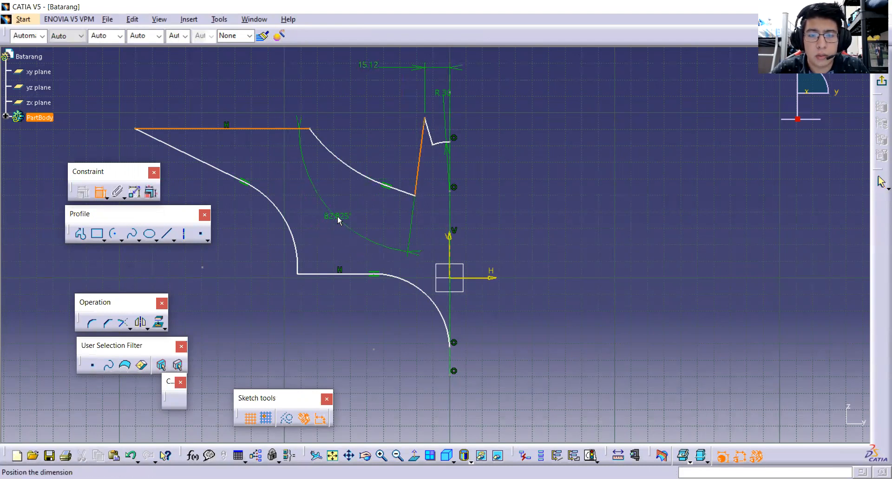
pyautogui.click(347, 213)
pyautogui.doubleClick(344, 214)
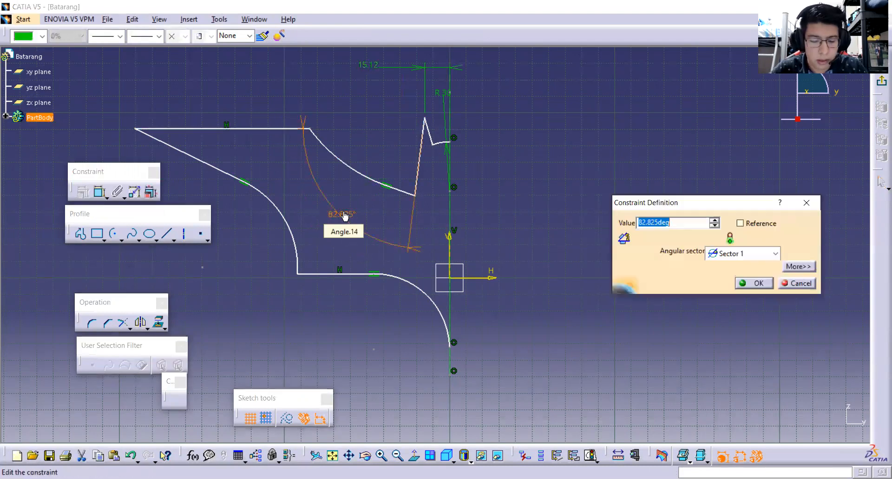
pyautogui.write('84')
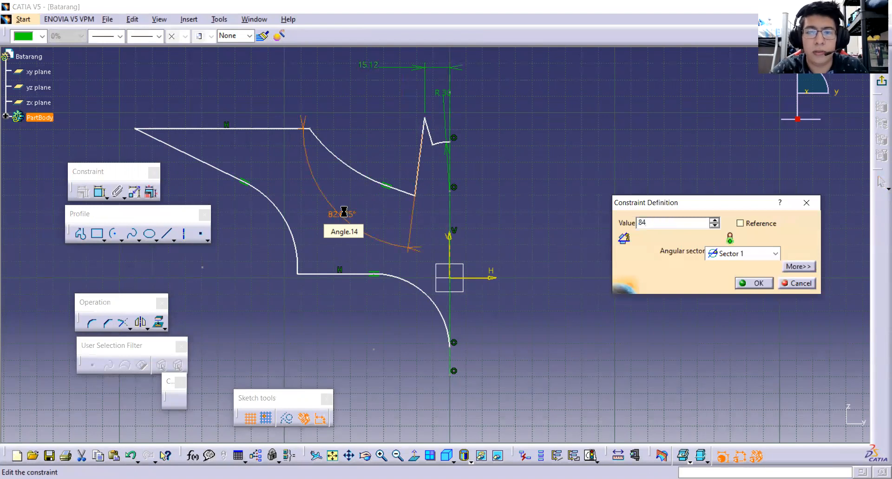
pyautogui.press('Return')
pyautogui.click(374, 210)
# Constrain the radius of the concave arc between the top wing line and the ear to 40 mm.
pyautogui.moveTo(350, 168)
pyautogui.mouseDown()
pyautogui.moveTo(350, 177)
pyautogui.moveTo(350, 164)
pyautogui.mouseUp()
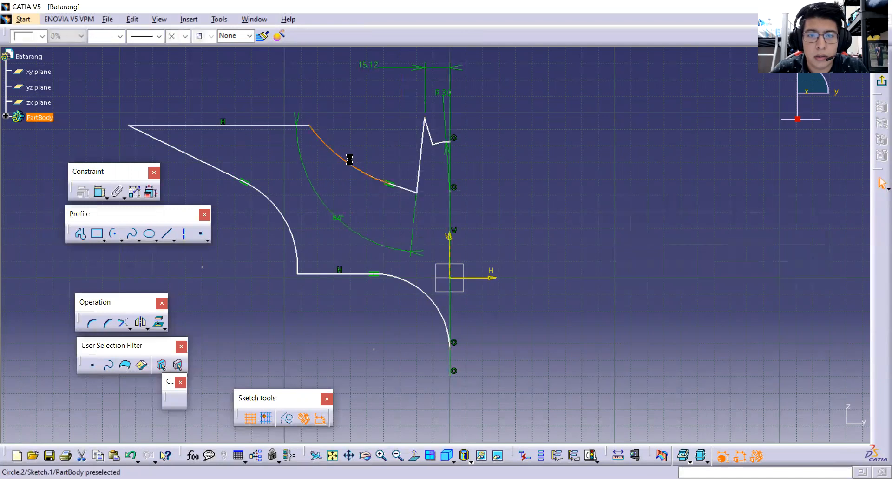
pyautogui.click(99, 191)
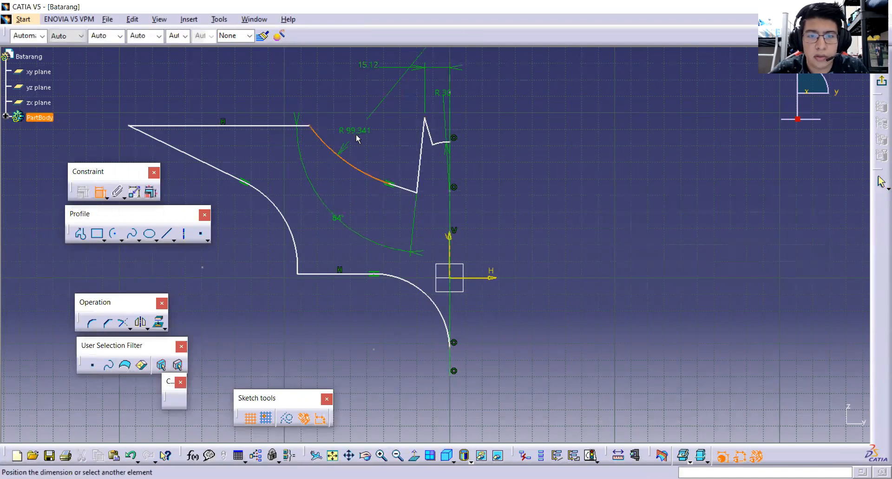
pyautogui.click(357, 139)
pyautogui.doubleClick(357, 139)
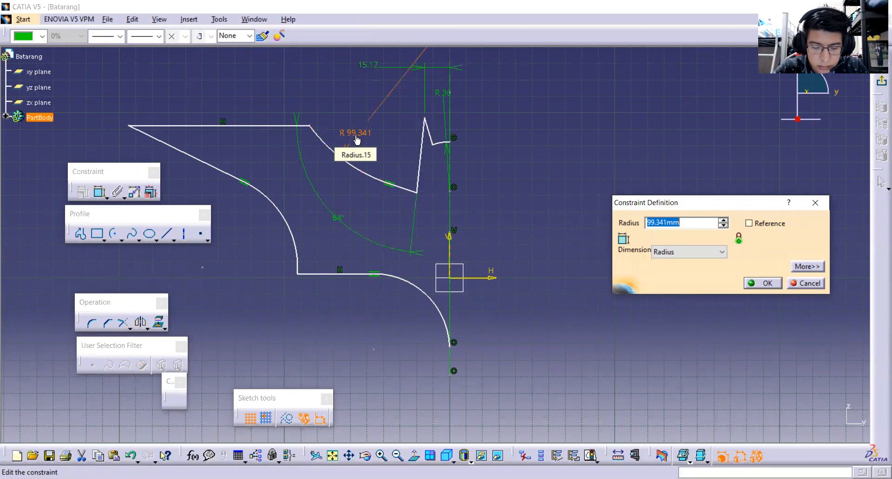
pyautogui.write('40')
pyautogui.press('Return')
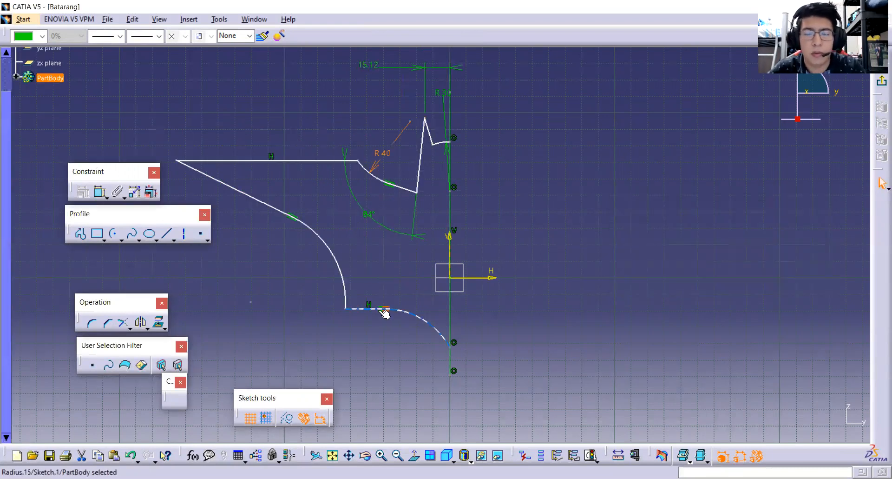
# Move the top wing line up and away from the axis, above the ear tip, to lengthen the concave arc.
pyautogui.keyDown('ctrl'); pyautogui.moveTo(379, 309); pyautogui.dragTo(381, 280, button='middle'); pyautogui.keyUp('ctrl')
pyautogui.moveTo(382, 232)
pyautogui.mouseDown(button='middle')
pyautogui.moveTo(415, 327)
pyautogui.moveTo(459, 278)
pyautogui.moveTo(444, 301)
pyautogui.mouseUp(button='middle')
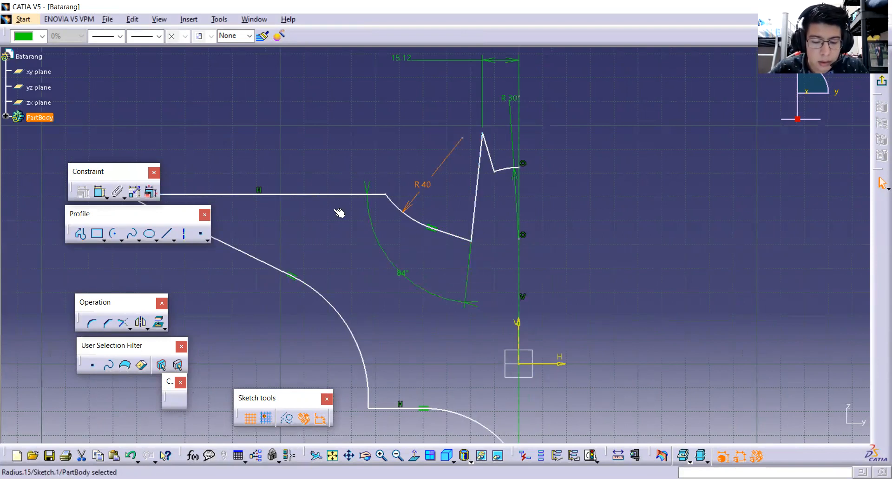
pyautogui.moveTo(374, 193); pyautogui.dragTo(325, 113)
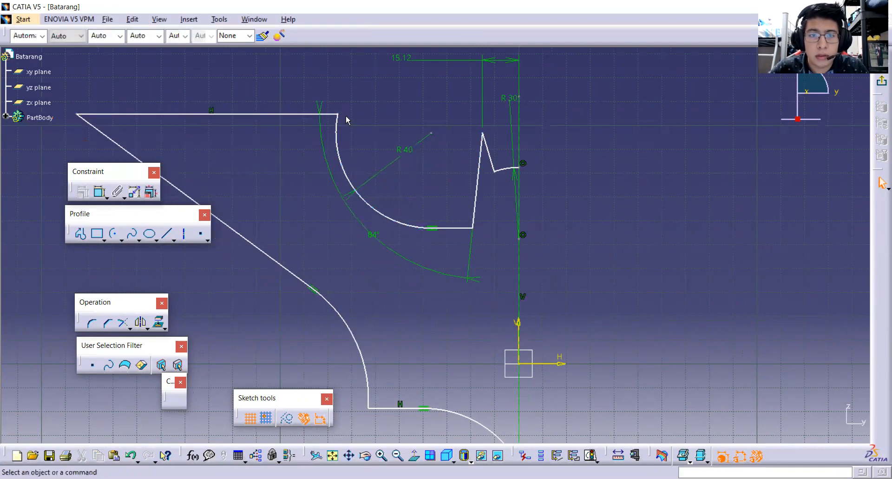
# Constrain the distance between the top wing line's inner endpoint and the vertical axis to 134/2 mm.
pyautogui.click(339, 113)
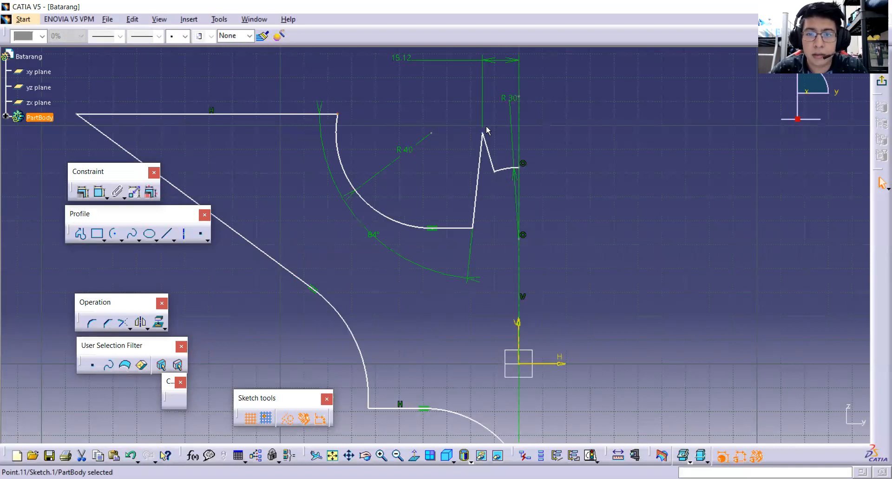
pyautogui.click(100, 192)
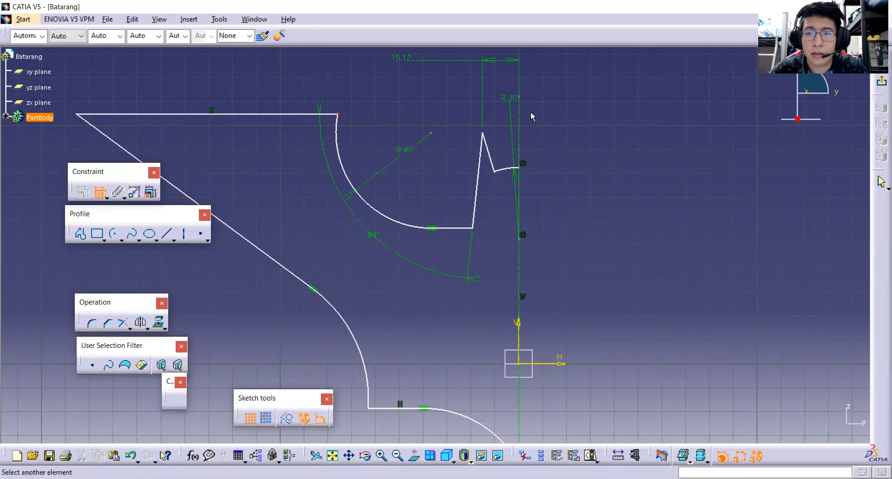
pyautogui.click(520, 260)
pyautogui.click(285, 90)
pyautogui.doubleClick(288, 88)
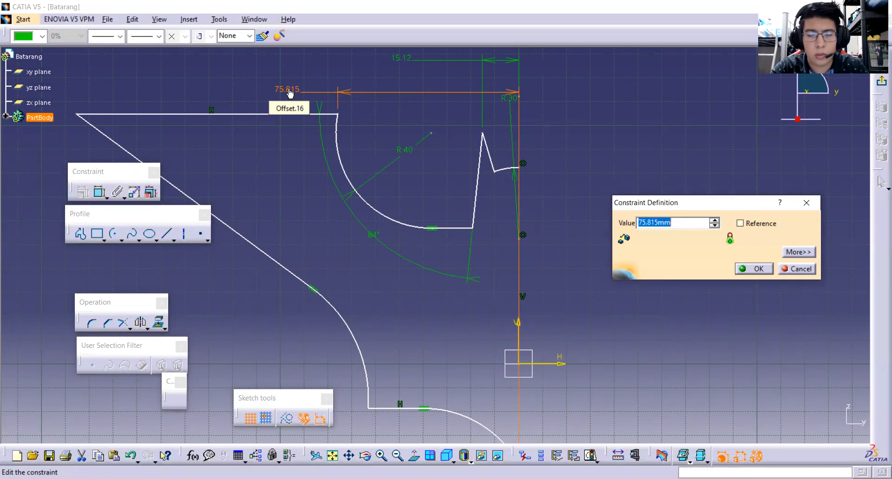
pyautogui.write('134')
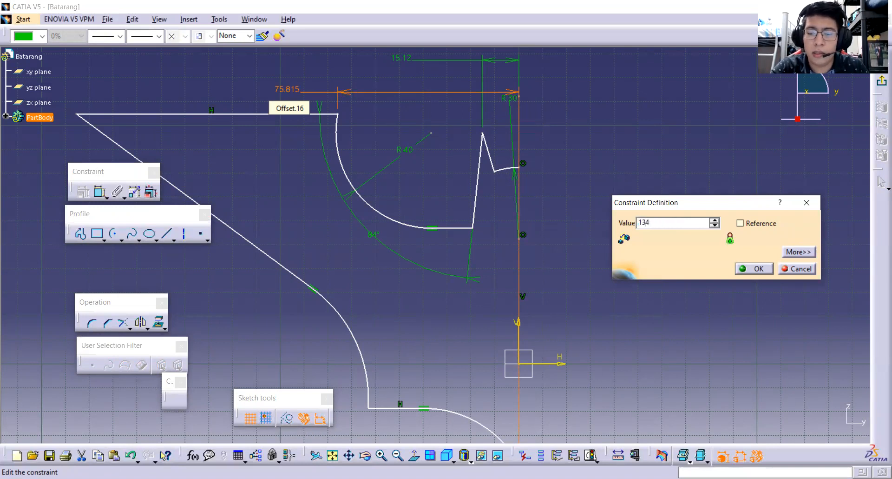
pyautogui.write('/2')
pyautogui.press('Return')
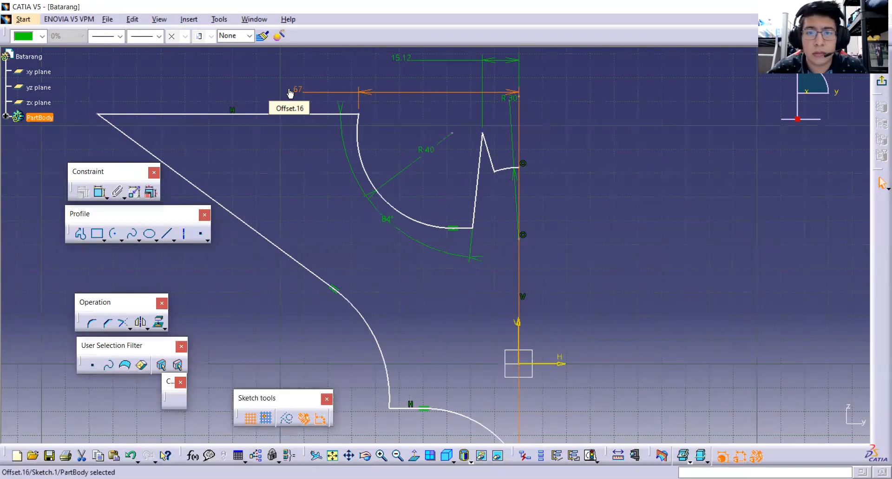
# Constrain the vertical distance between the top wing line's inner endpoint and the ear tip to 10 mm.
pyautogui.click(410, 116)
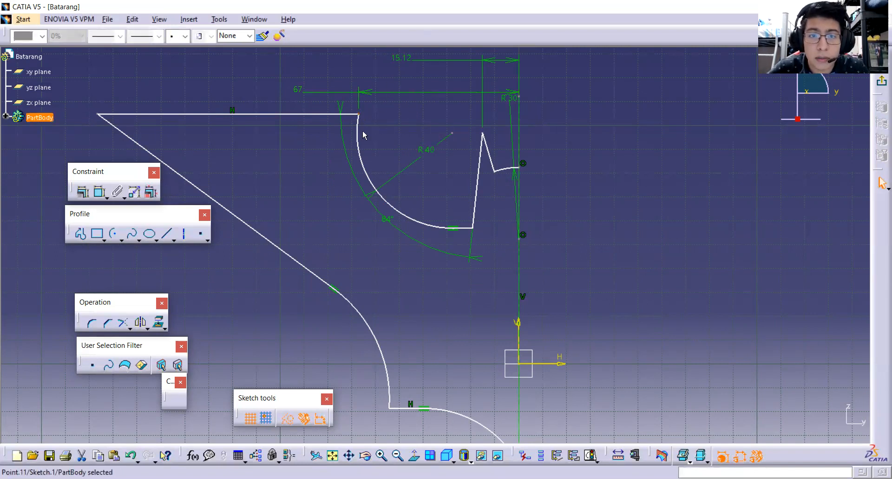
pyautogui.click(99, 192)
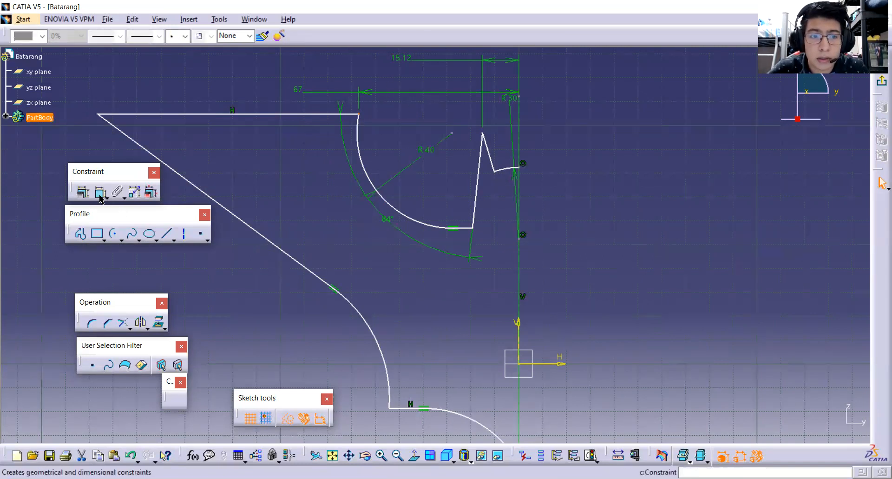
pyautogui.click(483, 134)
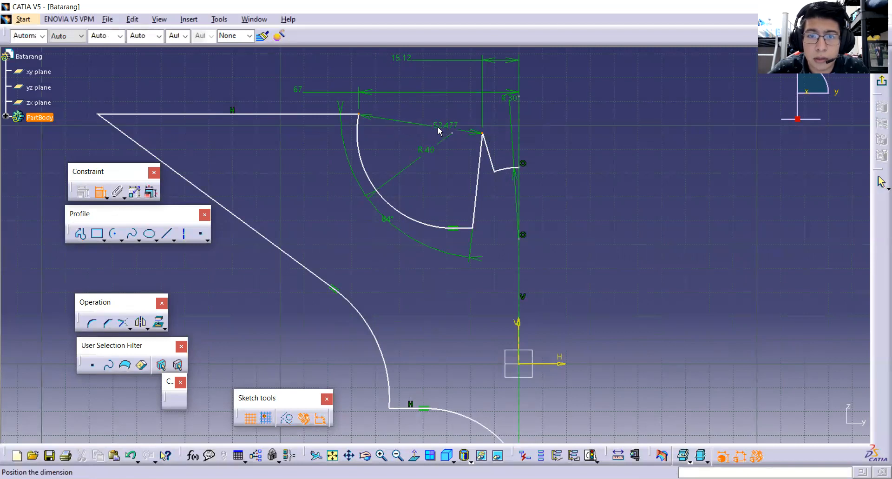
pyautogui.rightClick(423, 134)
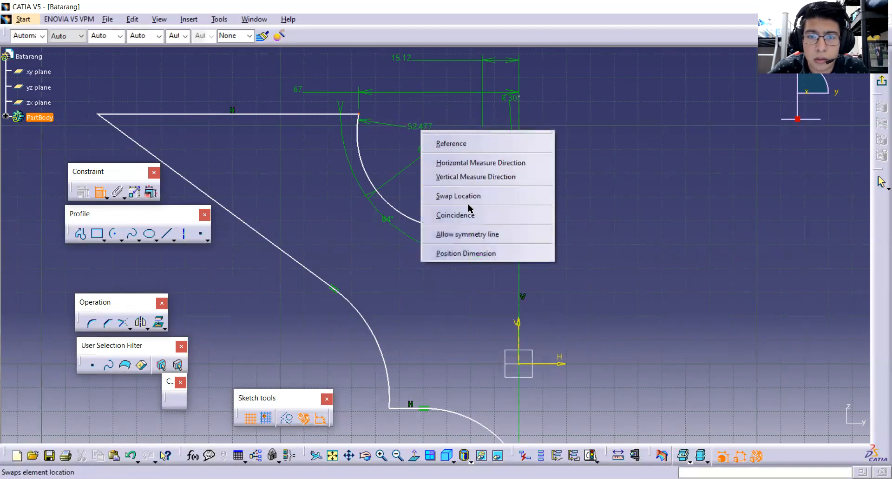
pyautogui.click(478, 181)
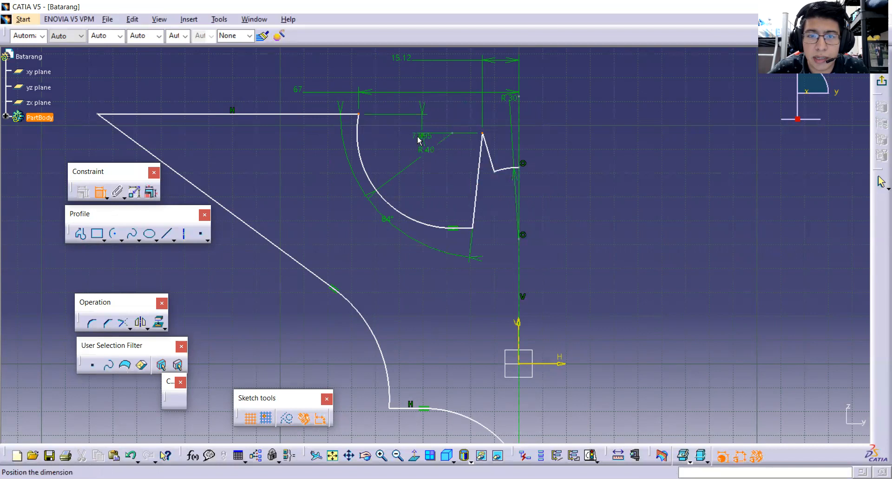
pyautogui.click(93, 134)
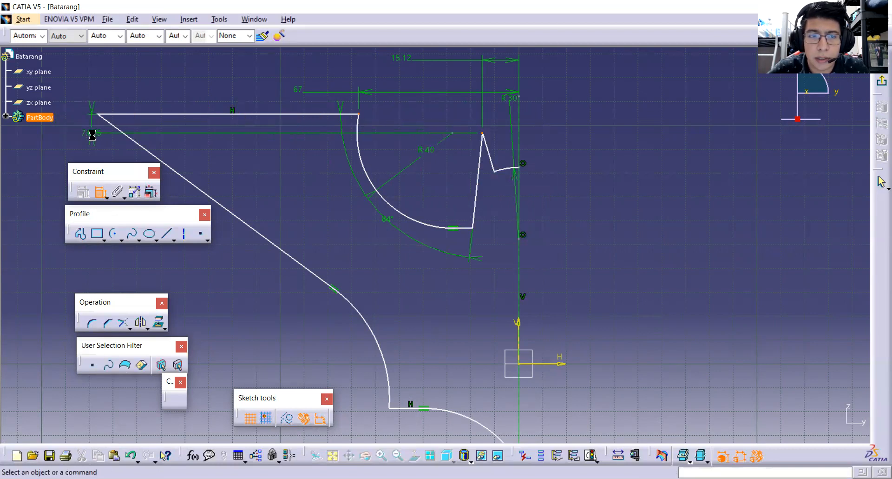
pyautogui.doubleClick(95, 133)
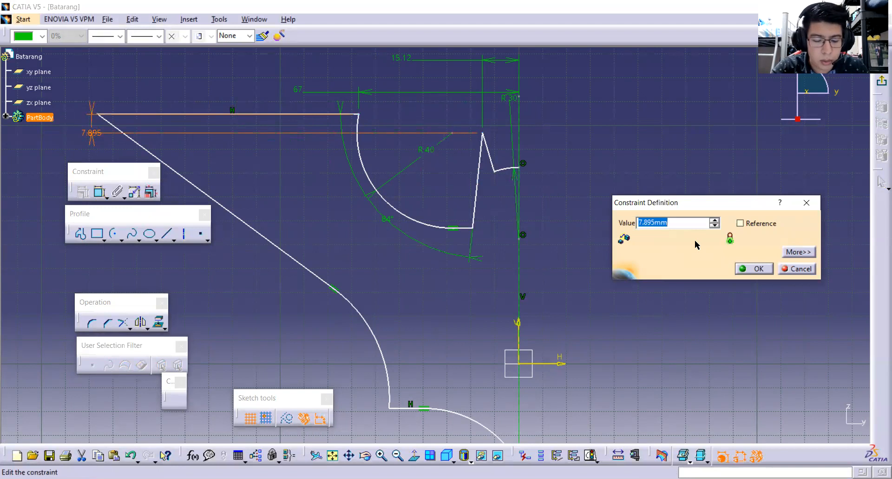
pyautogui.write('10')
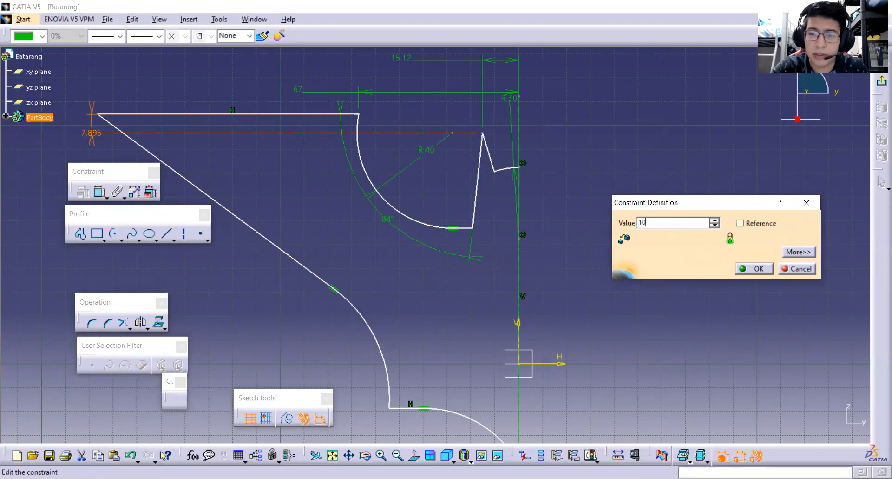
pyautogui.press('Return')
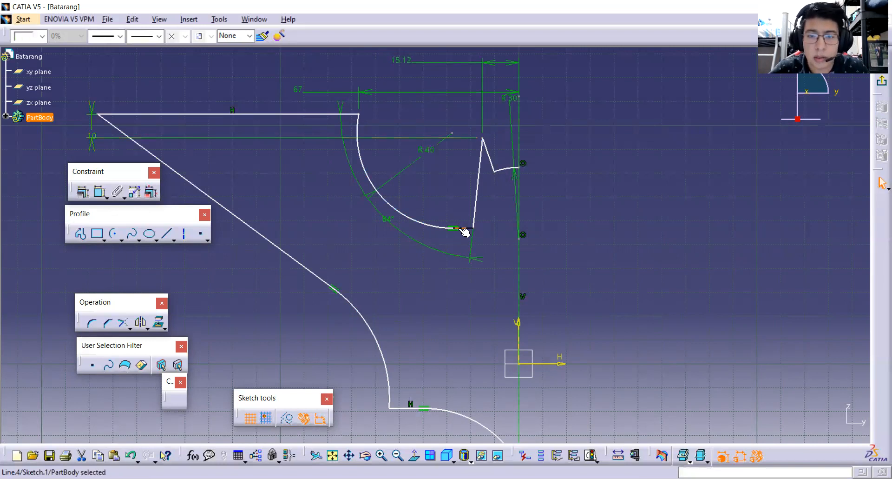
# Constrain the angle between the top wing line and the short line joining the concave arc to the ear to 8 degrees.
pyautogui.click(285, 114)
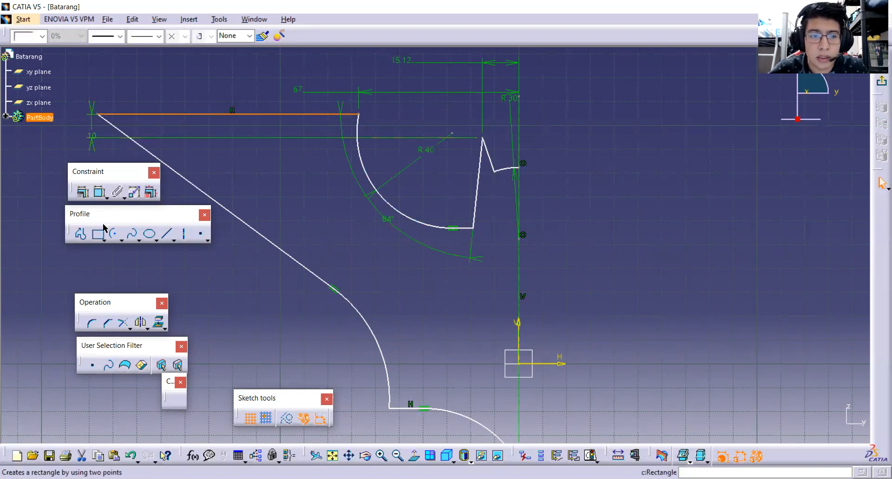
pyautogui.click(100, 192)
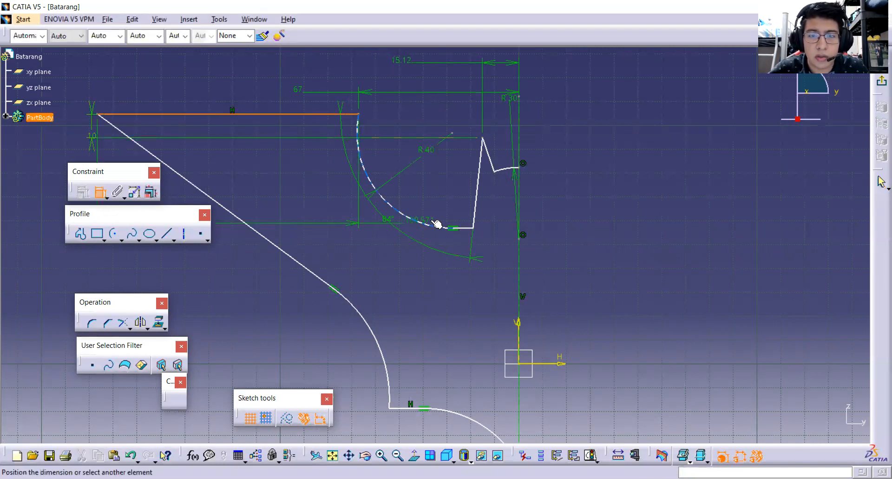
pyautogui.click(469, 230)
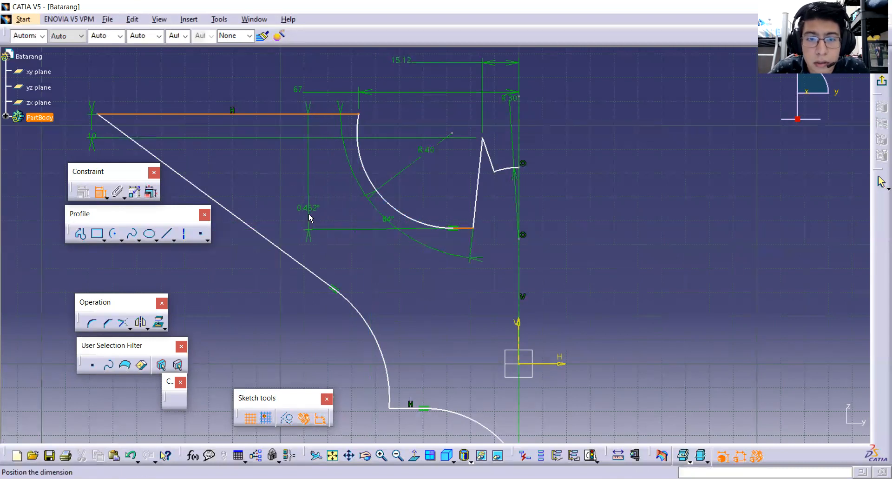
pyautogui.click(297, 208)
pyautogui.doubleClick(297, 205)
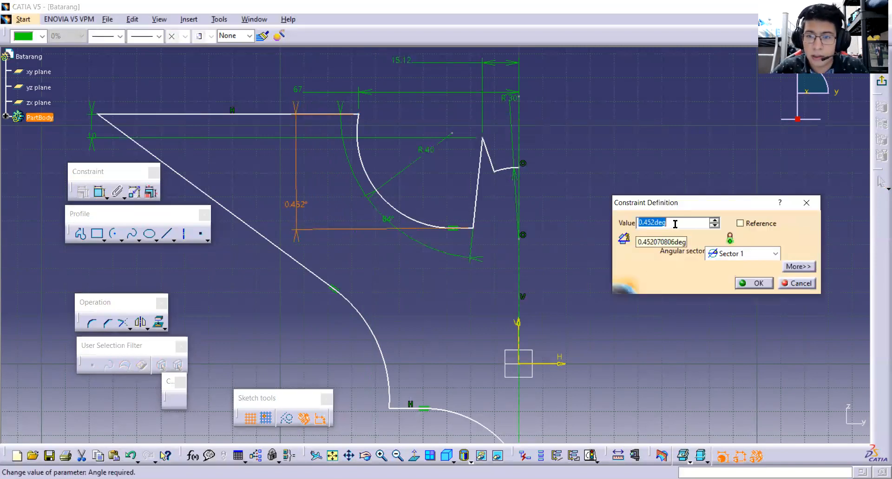
pyautogui.write('8')
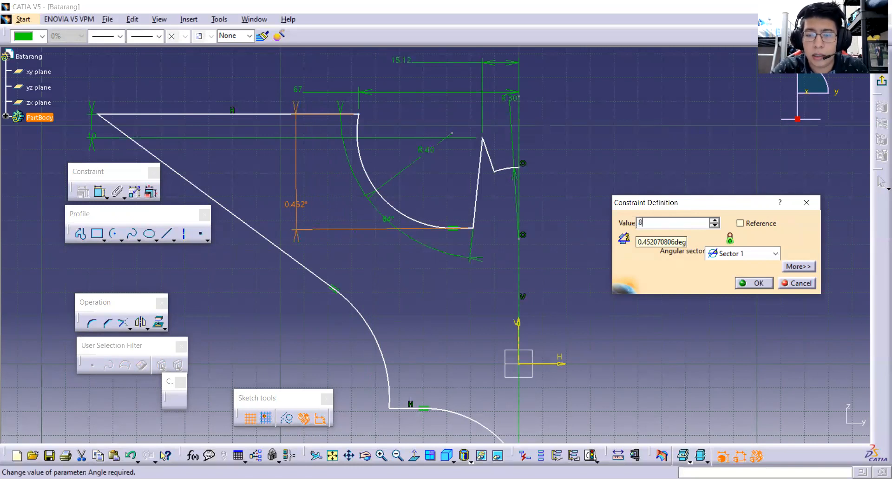
pyautogui.press('Return')
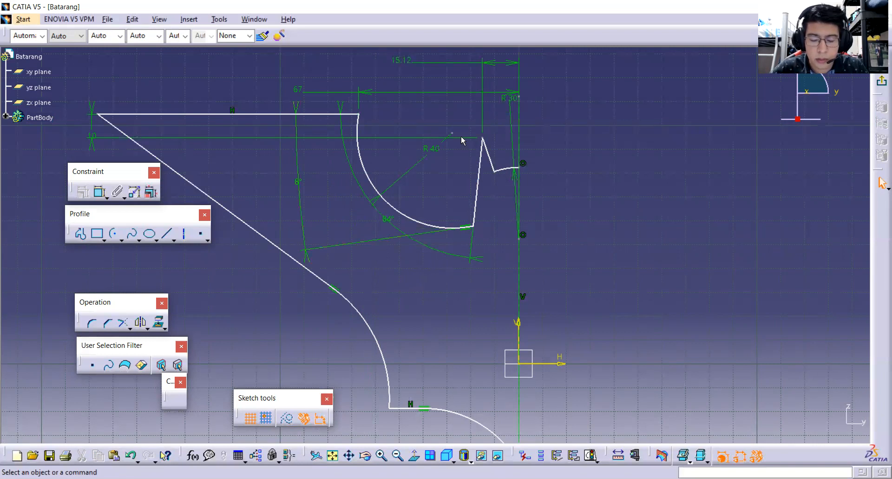
# Constrain the angle between the two lines meeting at the ear tip to 160 degrees.
pyautogui.click(486, 149)
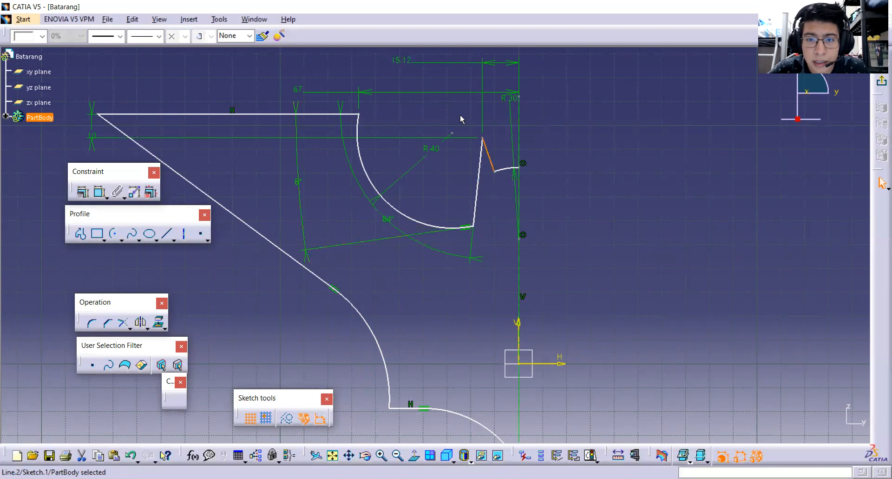
pyautogui.click(99, 192)
pyautogui.click(481, 164)
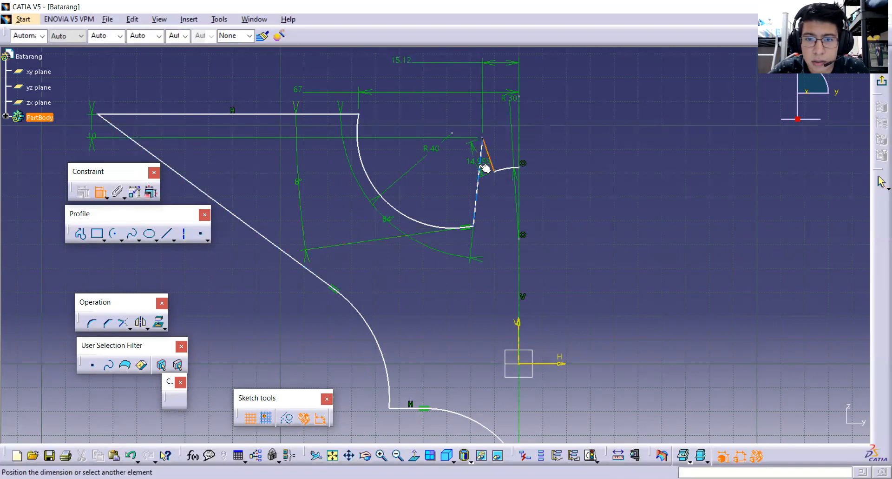
pyautogui.click(481, 166)
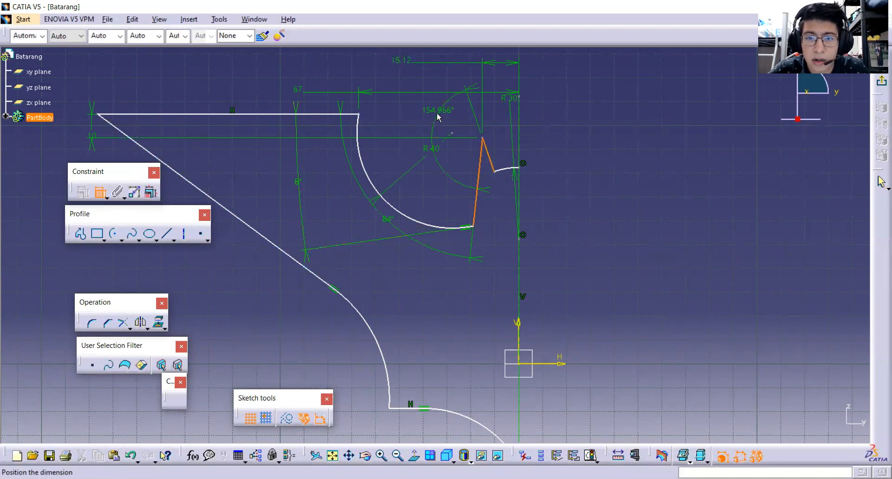
pyautogui.click(451, 122)
pyautogui.doubleClick(449, 121)
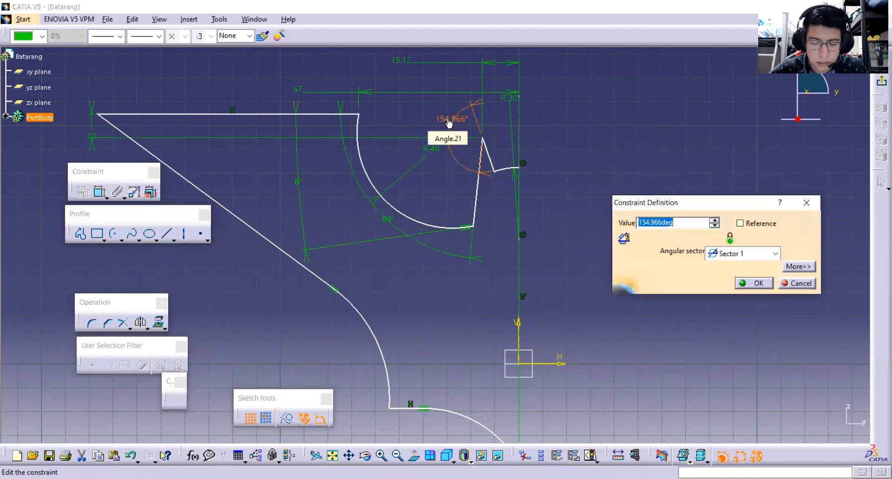
pyautogui.write('136')
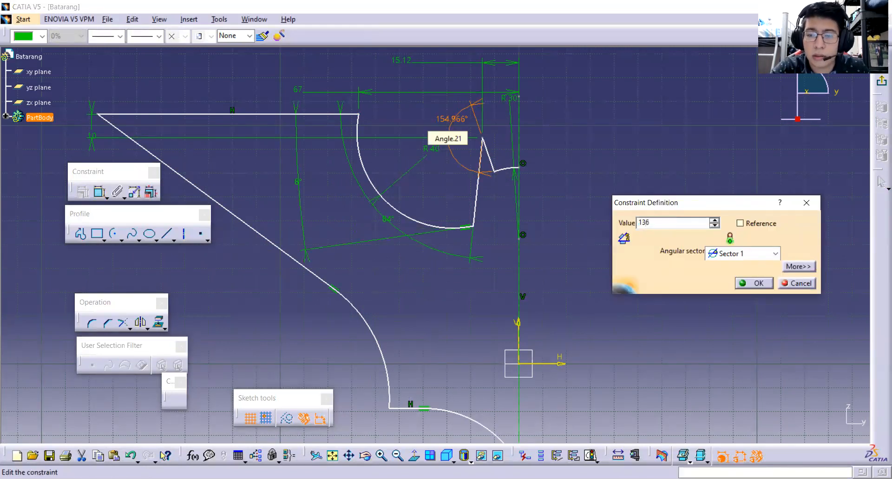
pyautogui.press('BackSpace')
pyautogui.press('BackSpace')
pyautogui.write('60')
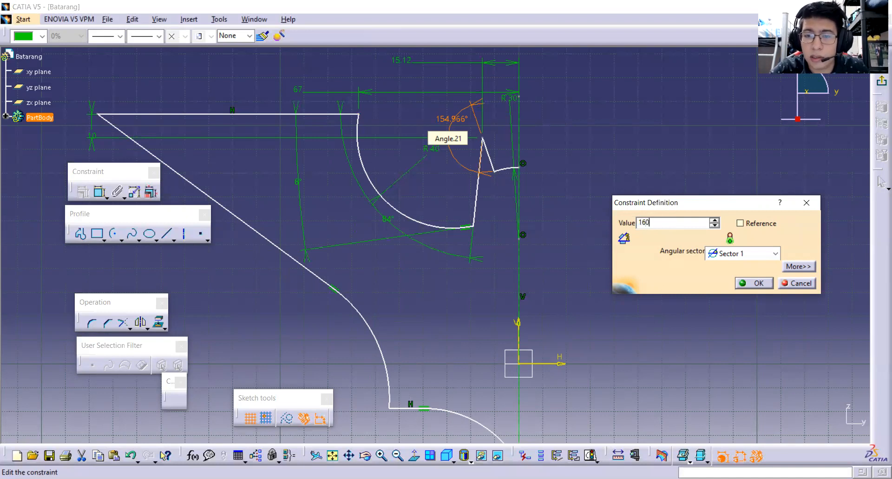
pyautogui.press('Return')
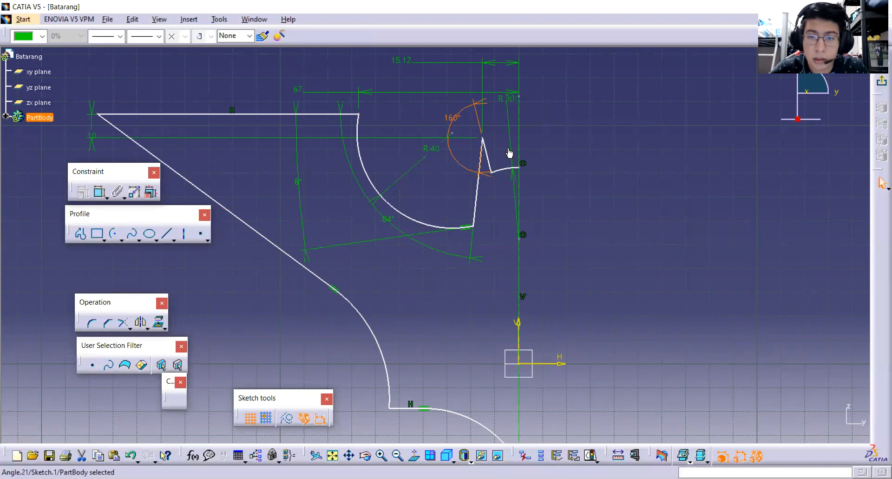
# Constrain the vertical distance between the ear tip and the concave arc's lower endpoint to 37 mm.
pyautogui.click(483, 138)
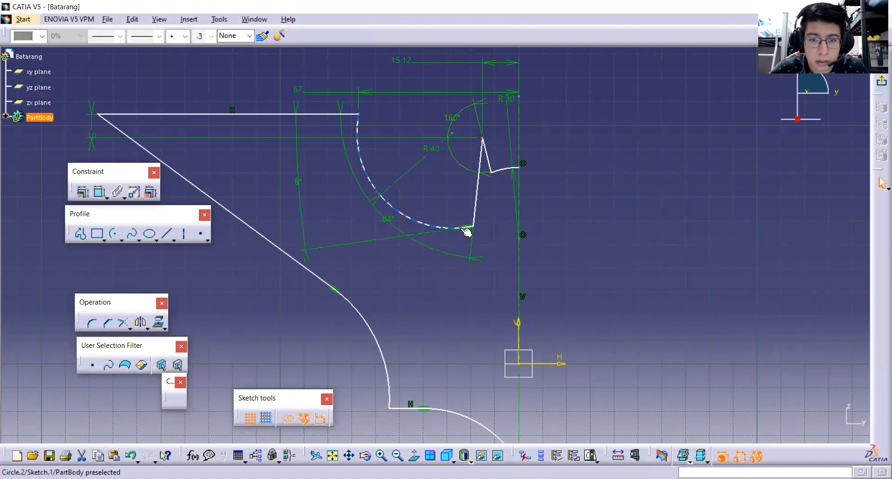
pyautogui.click(471, 228)
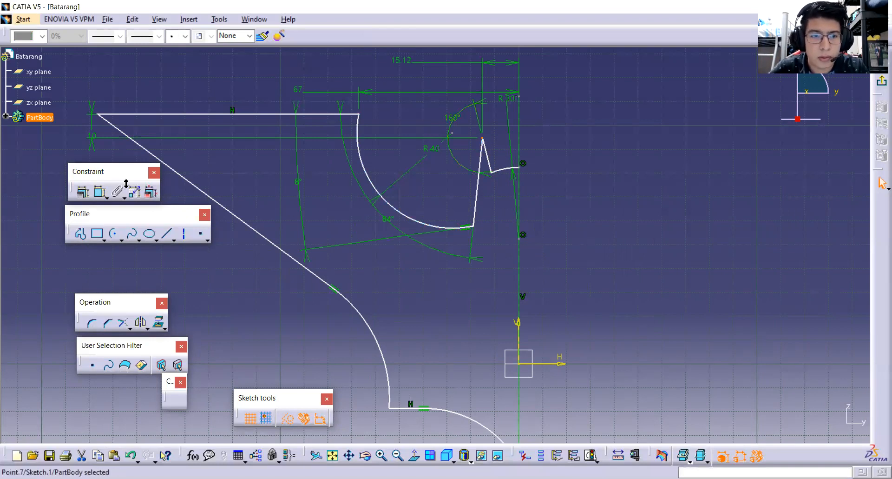
pyautogui.click(101, 192)
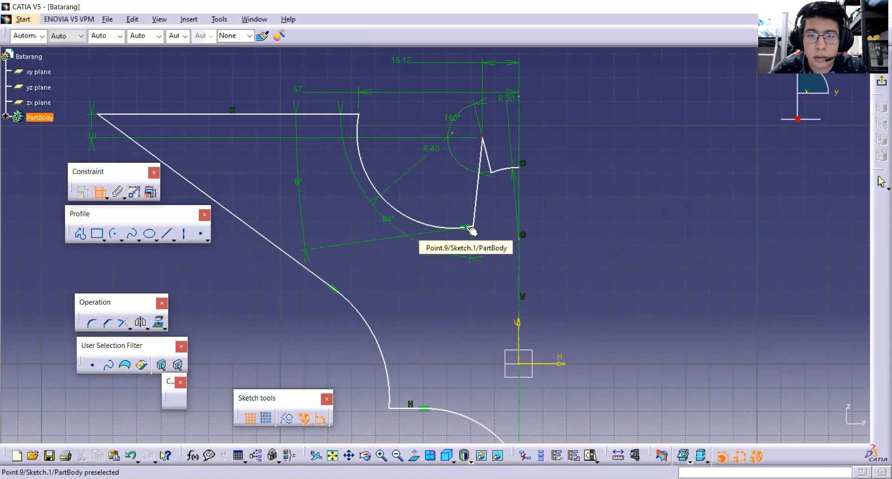
pyautogui.click(470, 227)
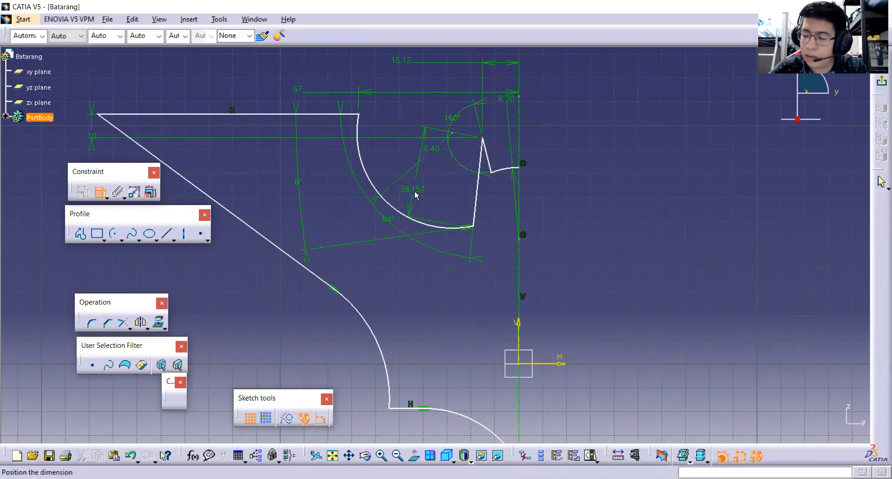
pyautogui.rightClick(415, 194)
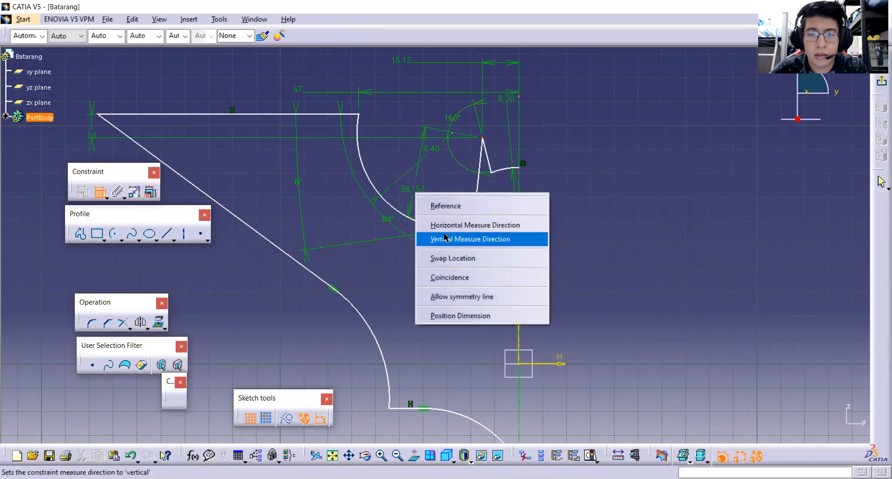
pyautogui.click(477, 239)
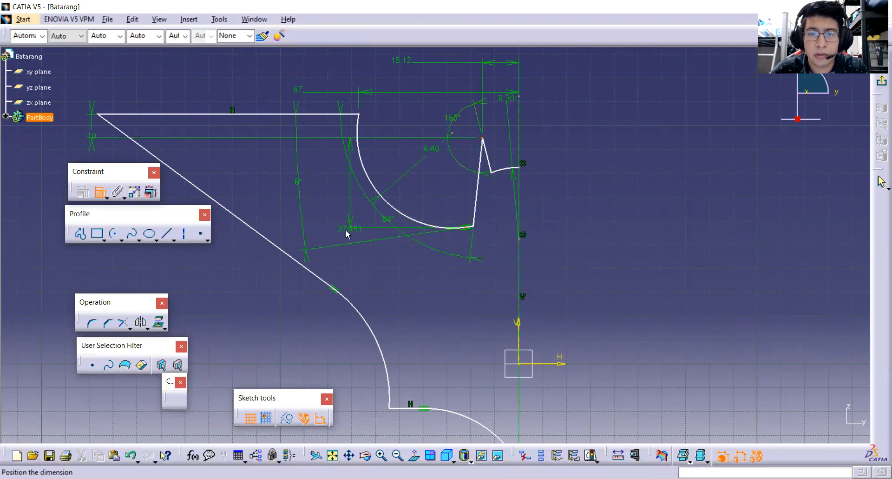
pyautogui.click(281, 219)
pyautogui.doubleClick(280, 218)
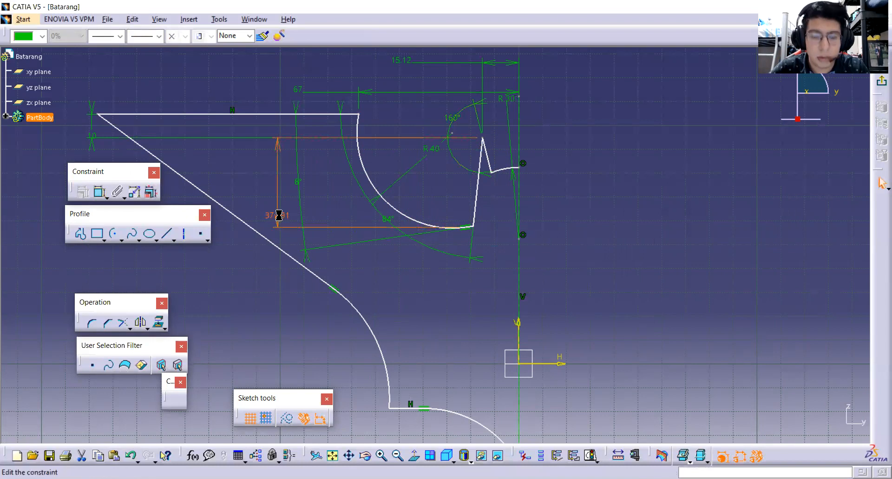
pyautogui.write('37')
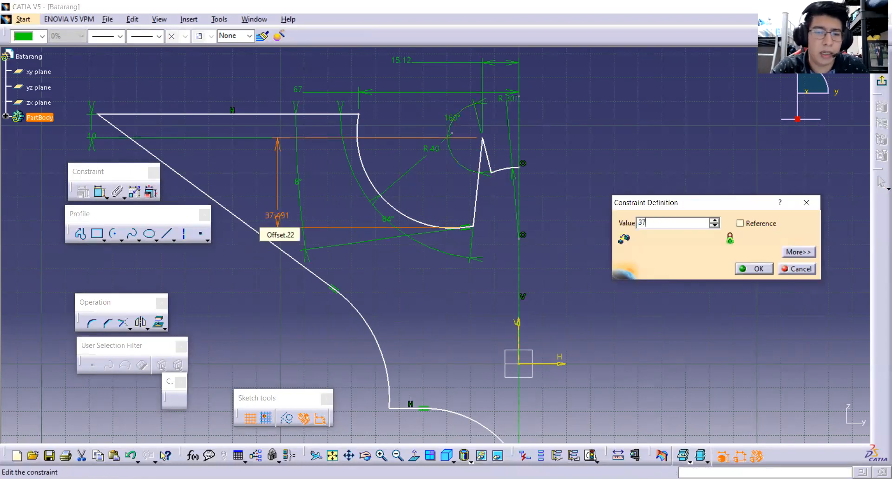
pyautogui.press('Return')
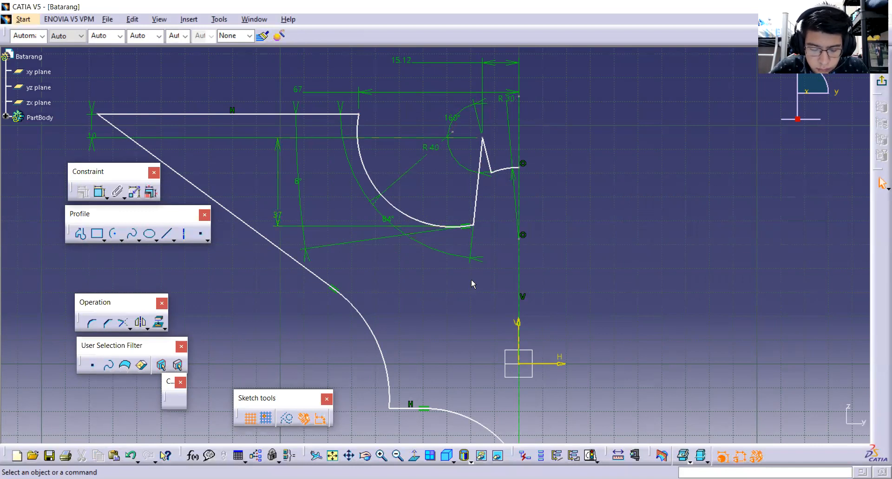
# Constrain the vertical distance between the top wing line and the center point of the R30 head arc to 50 mm.
pyautogui.click(523, 235)
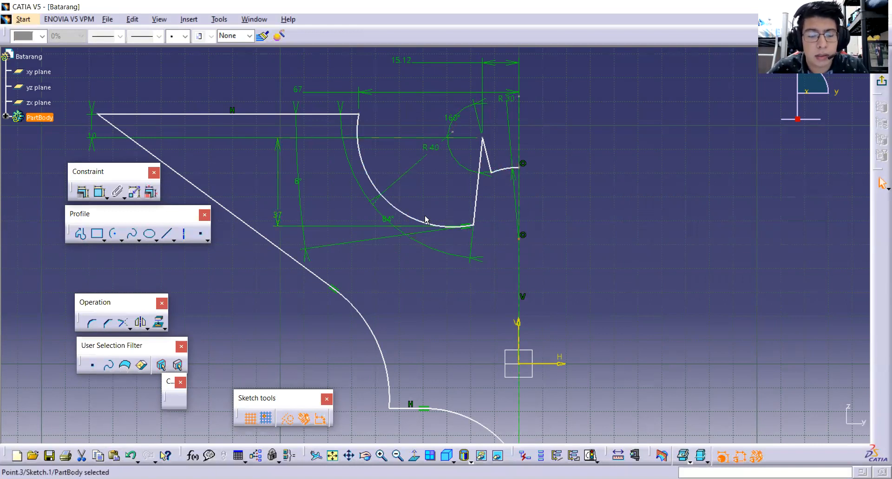
pyautogui.click(99, 191)
pyautogui.click(324, 118)
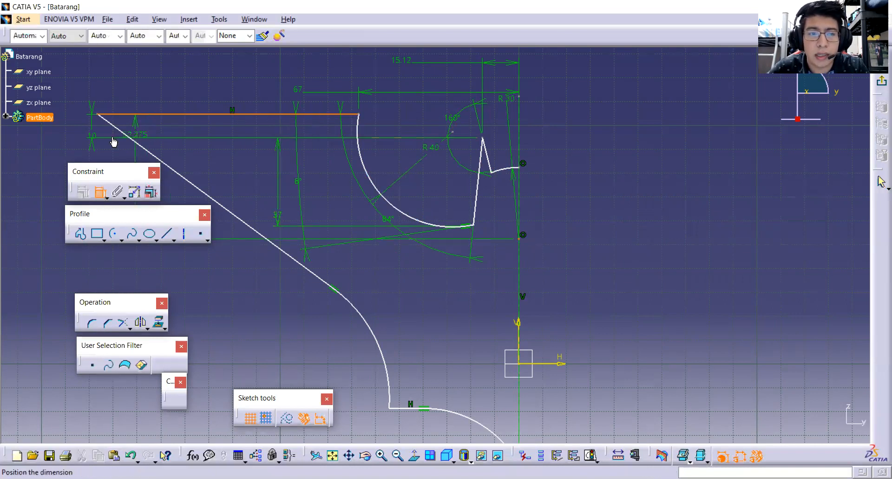
pyautogui.click(71, 133)
pyautogui.click(71, 132)
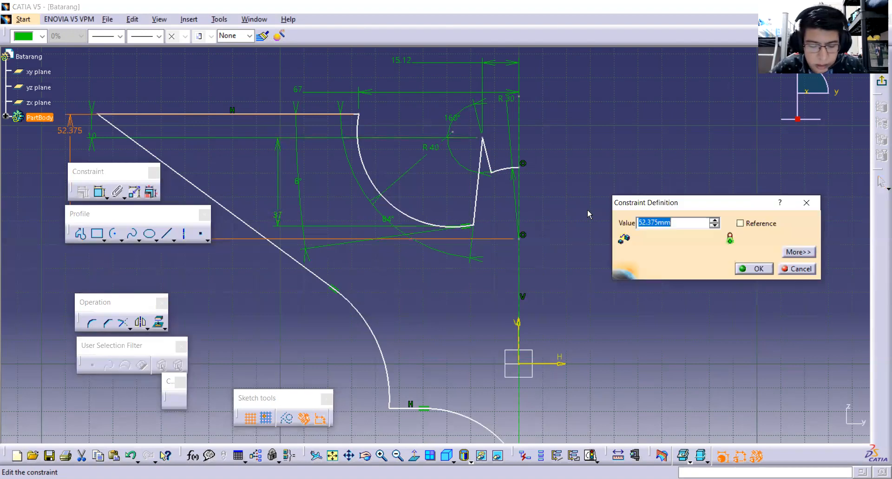
pyautogui.write('50')
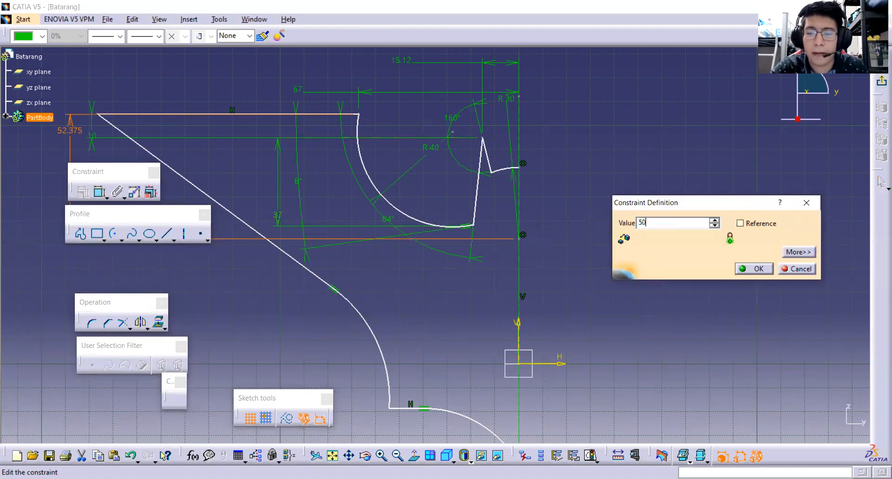
pyautogui.press('Return')
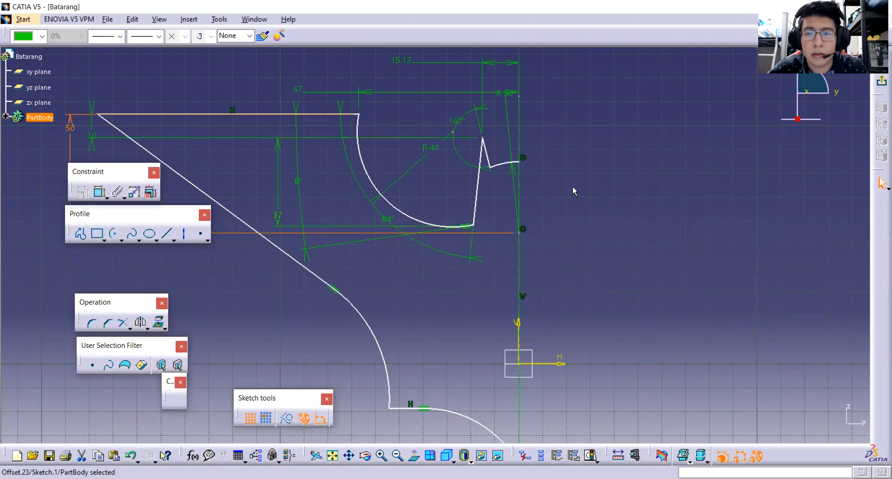
# Reposition the loose outline by shifting the upper wing section and slanted wing edge toward the axis and adjusting the arc below them.
pyautogui.click(500, 201)
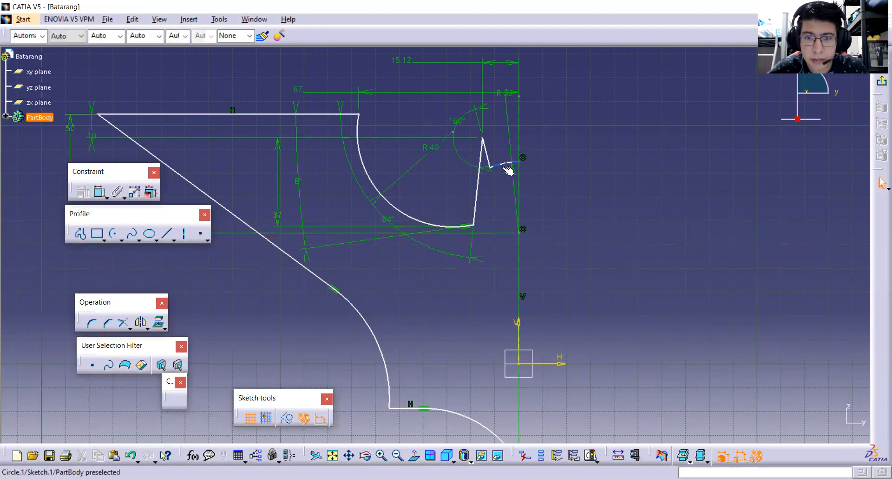
pyautogui.moveTo(509, 172)
pyautogui.mouseDown()
pyautogui.moveTo(515, 157)
pyautogui.moveTo(492, 159)
pyautogui.moveTo(482, 140)
pyautogui.moveTo(507, 144)
pyautogui.moveTo(502, 155)
pyautogui.moveTo(512, 140)
pyautogui.moveTo(511, 146)
pyautogui.mouseUp()
pyautogui.moveTo(409, 207); pyautogui.dragTo(430, 209)
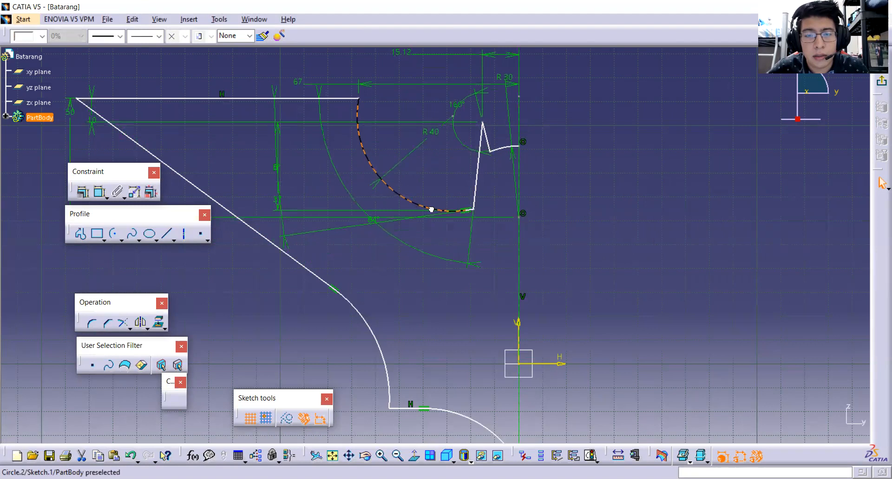
pyautogui.moveTo(326, 98)
pyautogui.mouseDown()
pyautogui.moveTo(342, 92)
pyautogui.moveTo(343, 101)
pyautogui.mouseUp()
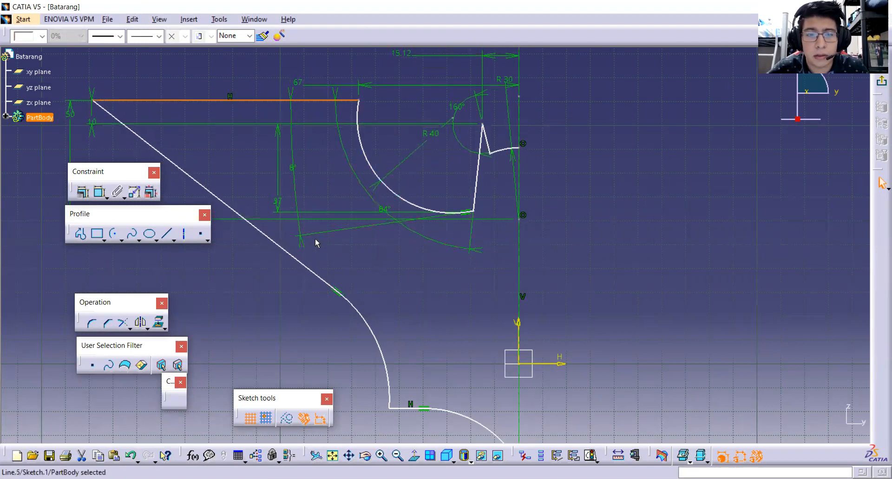
pyautogui.moveTo(248, 222); pyautogui.dragTo(279, 245)
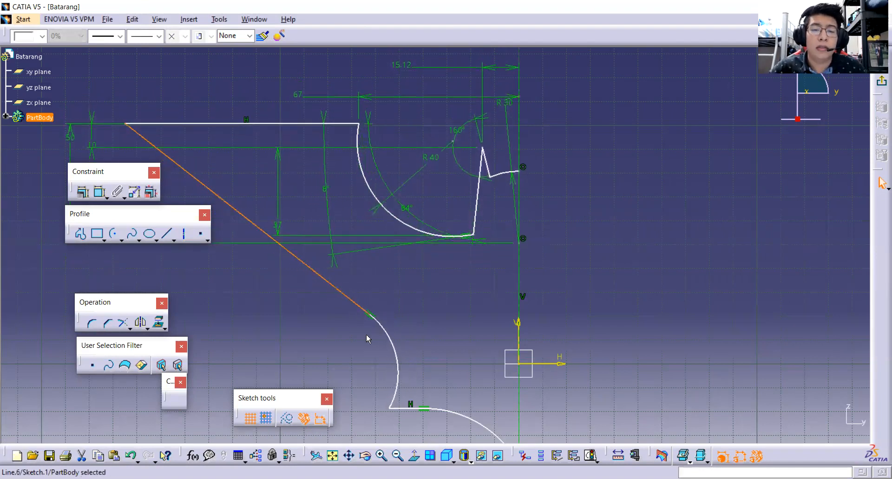
pyautogui.moveTo(393, 343); pyautogui.dragTo(355, 324)
pyautogui.click(412, 317)
pyautogui.moveTo(437, 295)
pyautogui.mouseDown(button='middle')
pyautogui.moveTo(509, 295)
pyautogui.moveTo(552, 314)
pyautogui.mouseUp(button='middle')
pyautogui.moveTo(241, 215)
pyautogui.mouseDown(button='middle')
pyautogui.moveTo(291, 221)
pyautogui.moveTo(301, 236)
pyautogui.mouseUp(button='middle')
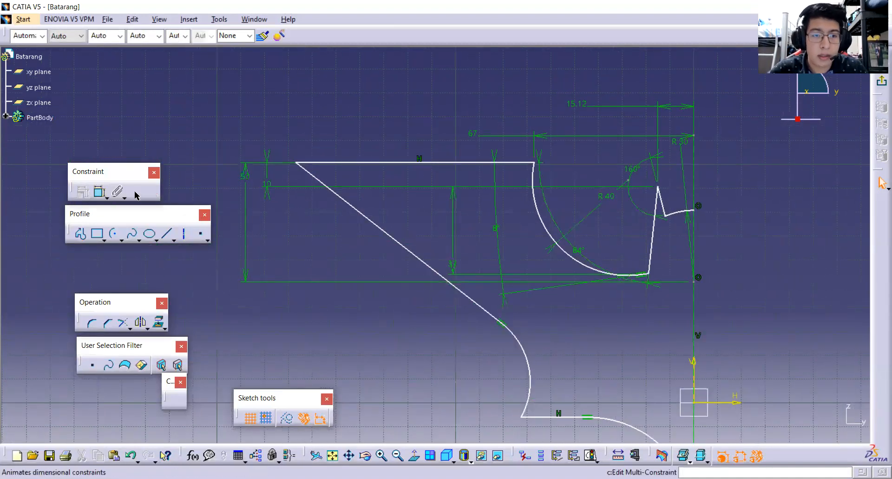
# Constrain the vertical distance between the top wing line and the short horizontal line below the slanted wing edge to 75 mm.
pyautogui.click(326, 162)
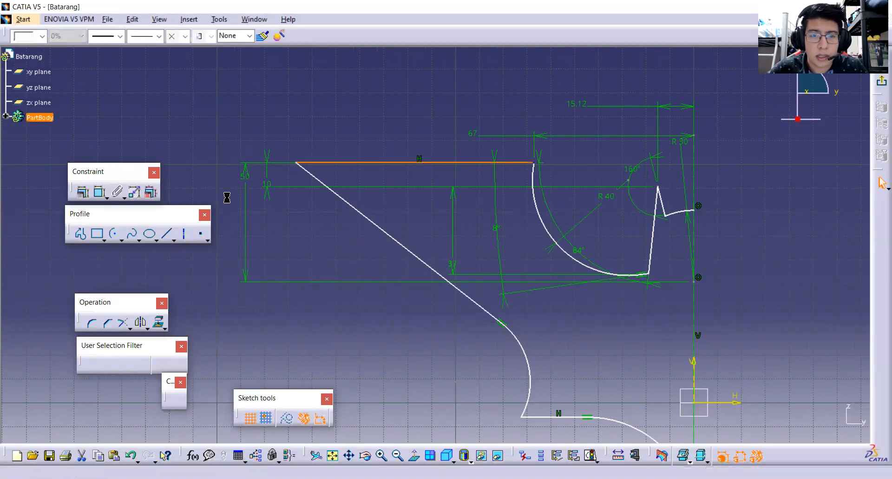
pyautogui.click(102, 191)
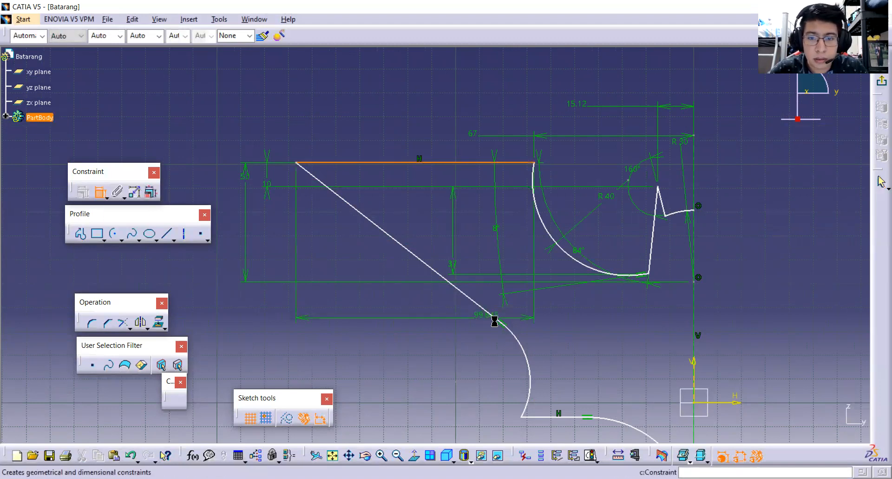
pyautogui.click(578, 418)
pyautogui.click(206, 289)
pyautogui.click(208, 290)
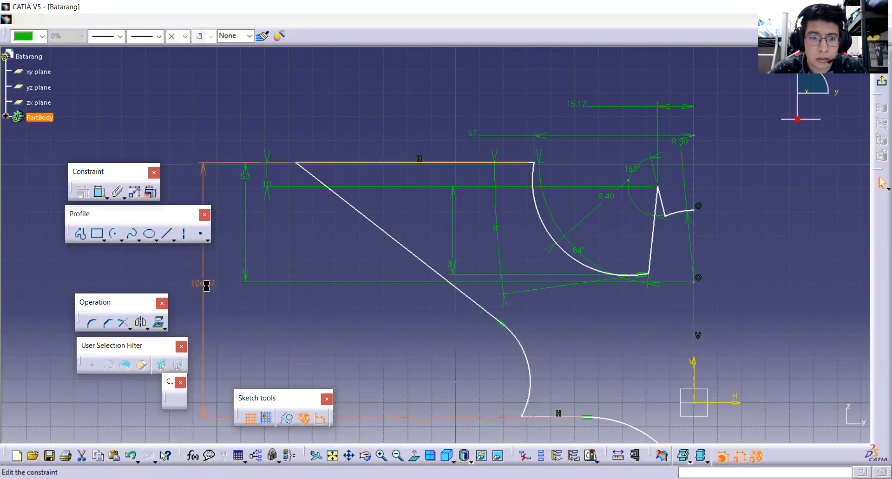
pyautogui.doubleClick(208, 290)
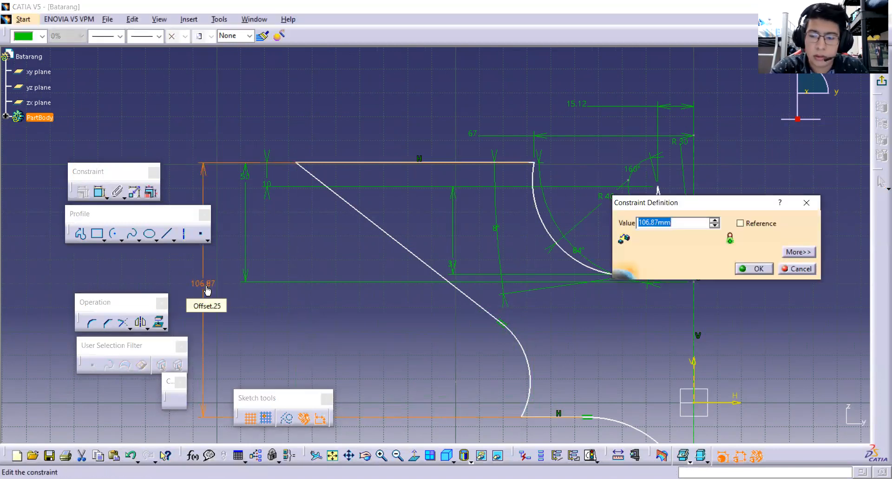
pyautogui.write('75')
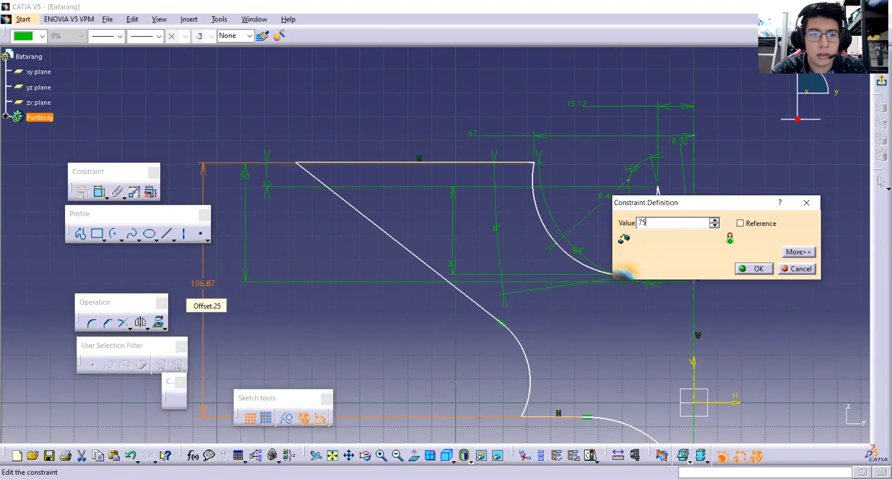
pyautogui.press('Return')
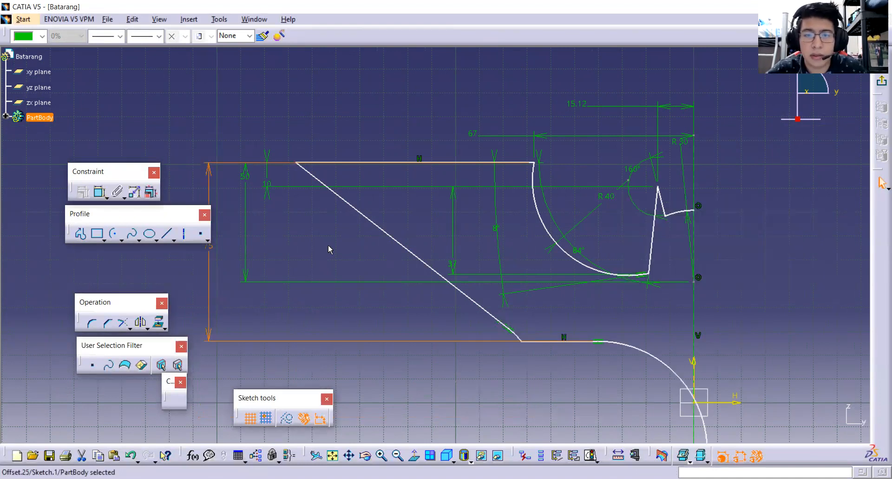
pyautogui.click(370, 247)
# Constrain the angle between the top wing line and the slanted wing edge to 35 degrees.
pyautogui.click(342, 162)
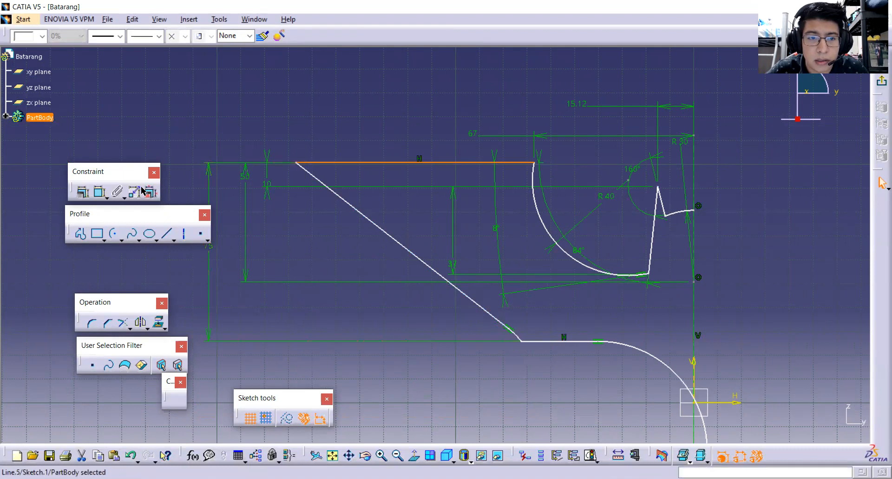
pyautogui.click(99, 192)
pyautogui.click(338, 195)
pyautogui.click(374, 195)
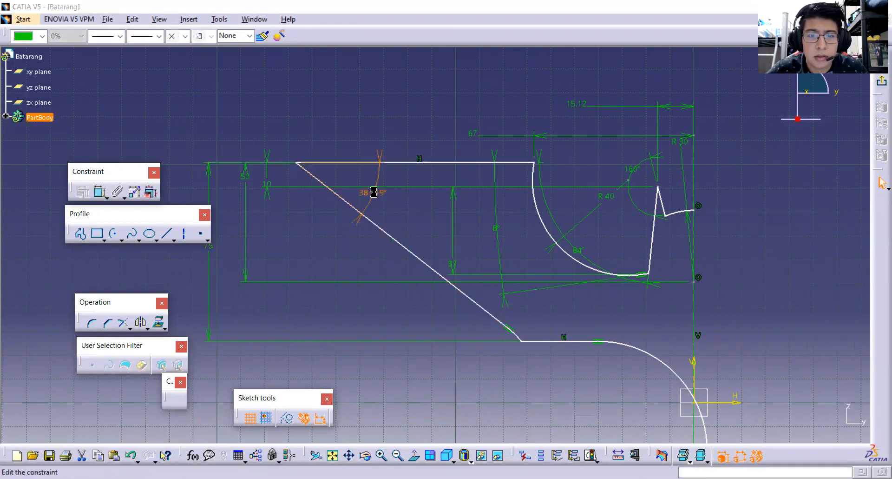
pyautogui.doubleClick(374, 192)
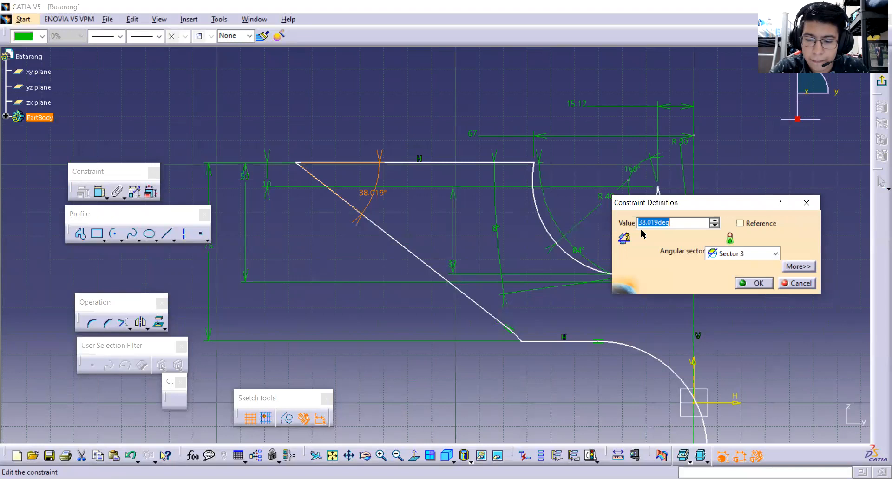
pyautogui.write('35')
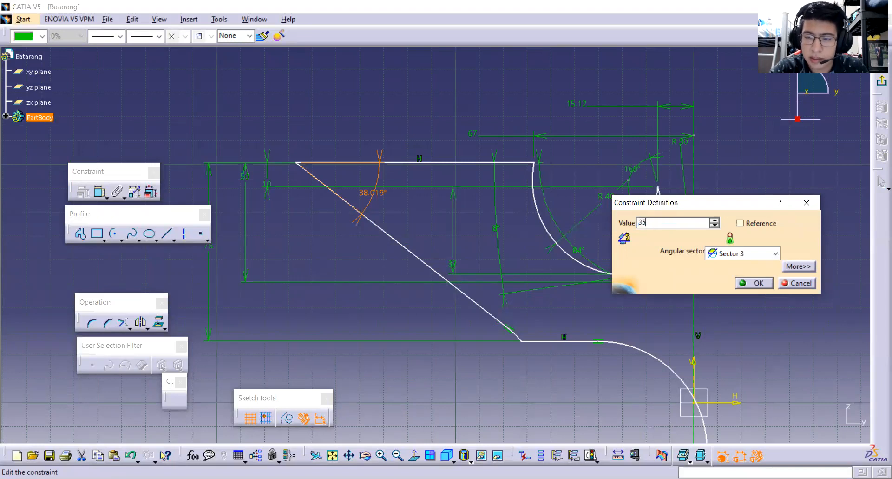
pyautogui.press('Return')
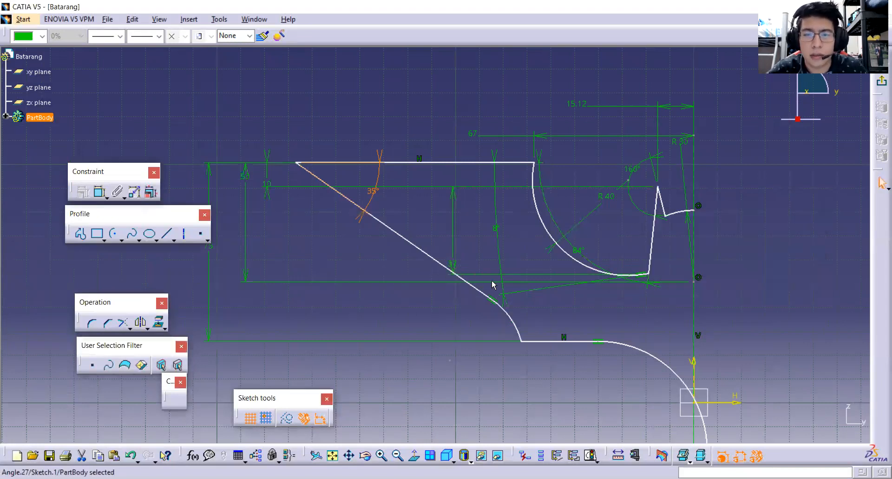
# Constrain the radius of the small arc joining the slanted wing edge to the short horizontal line to 45 mm.
pyautogui.moveTo(434, 260)
pyautogui.mouseDown()
pyautogui.moveTo(418, 243)
pyautogui.moveTo(404, 247)
pyautogui.moveTo(429, 247)
pyautogui.mouseUp()
pyautogui.click(428, 247)
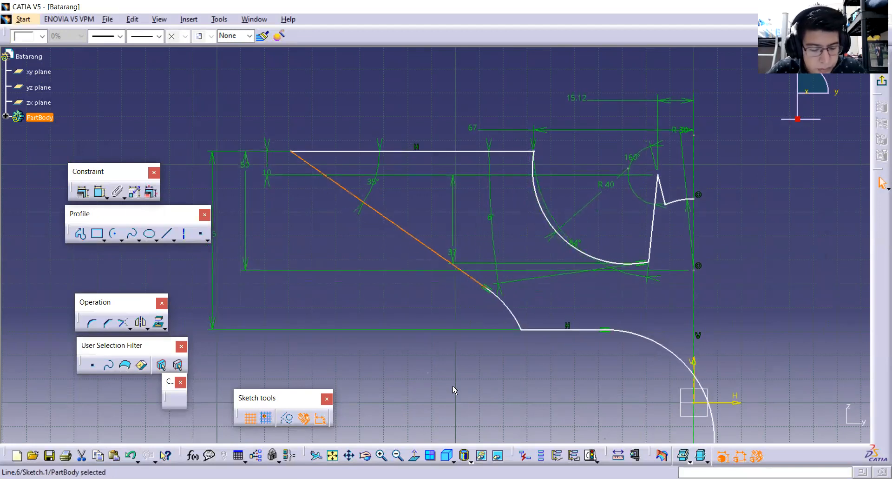
pyautogui.click(508, 305)
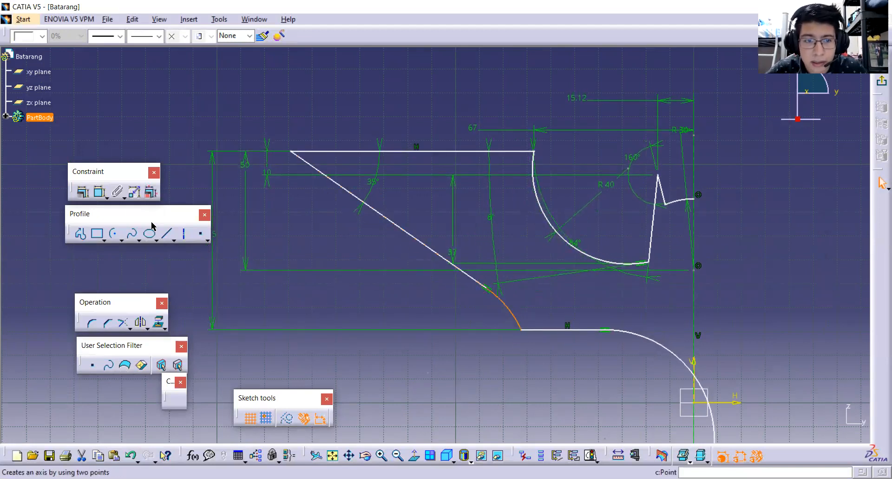
pyautogui.click(100, 193)
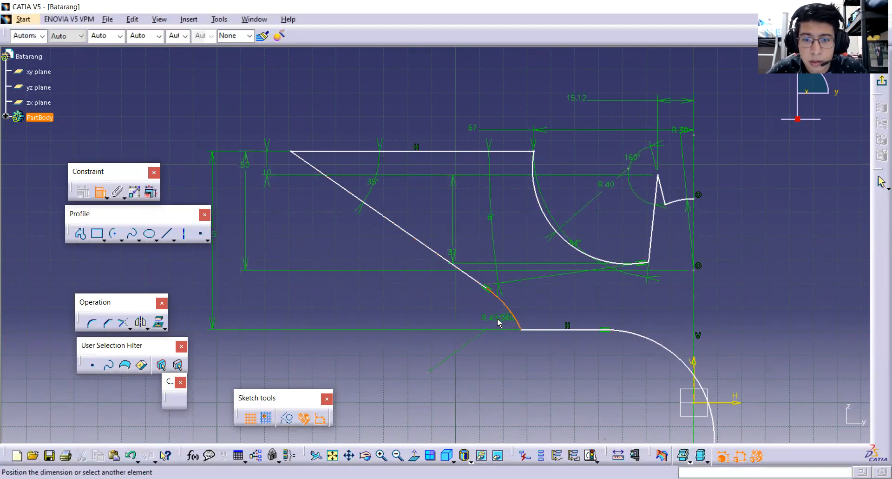
pyautogui.doubleClick(495, 319)
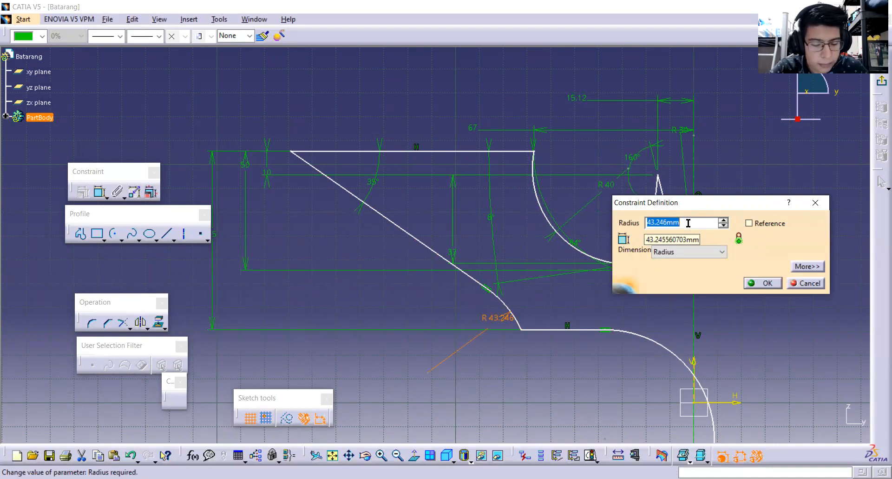
pyautogui.write('45')
pyautogui.press('Return')
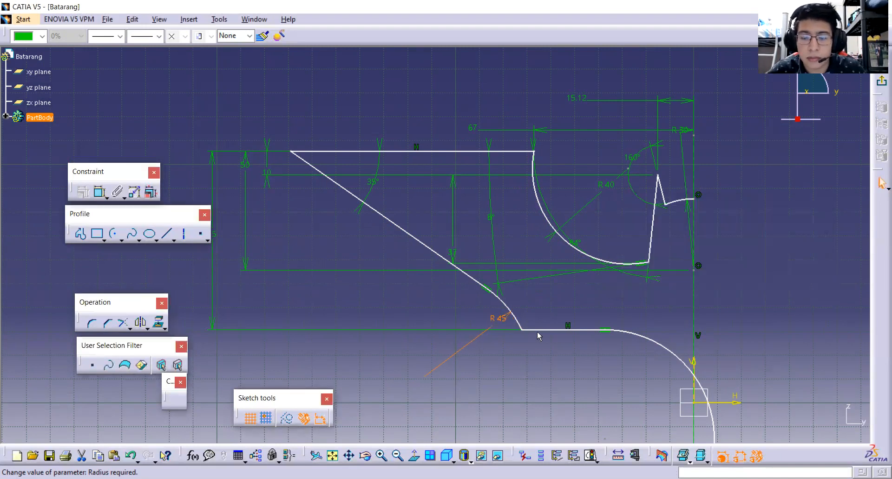
pyautogui.moveTo(512, 312)
pyautogui.mouseDown()
pyautogui.moveTo(517, 305)
pyautogui.moveTo(506, 312)
pyautogui.mouseUp()
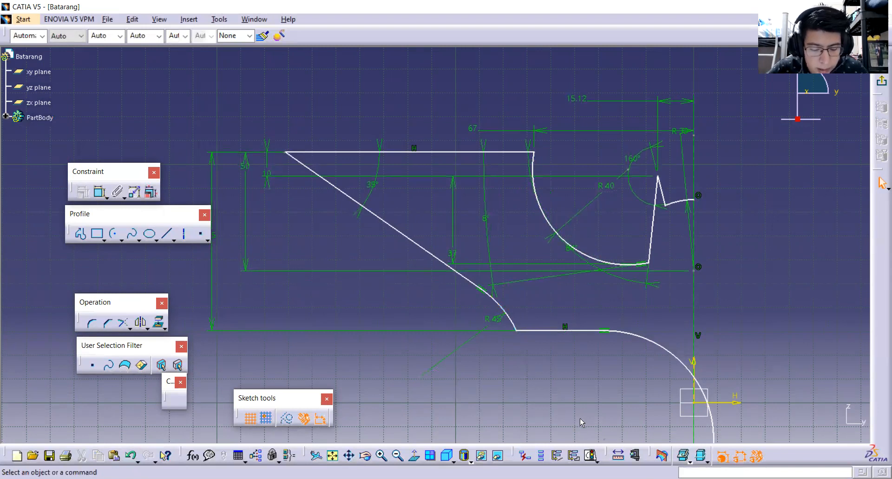
pyautogui.click(286, 153)
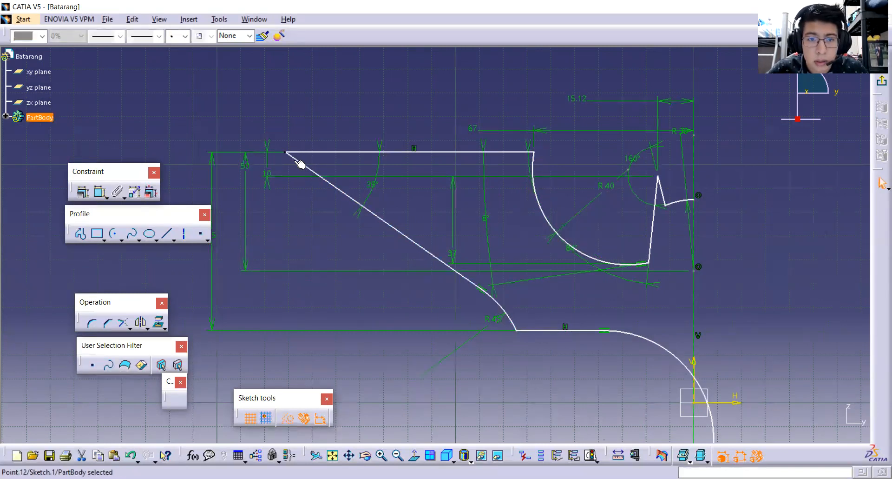
pyautogui.click(98, 192)
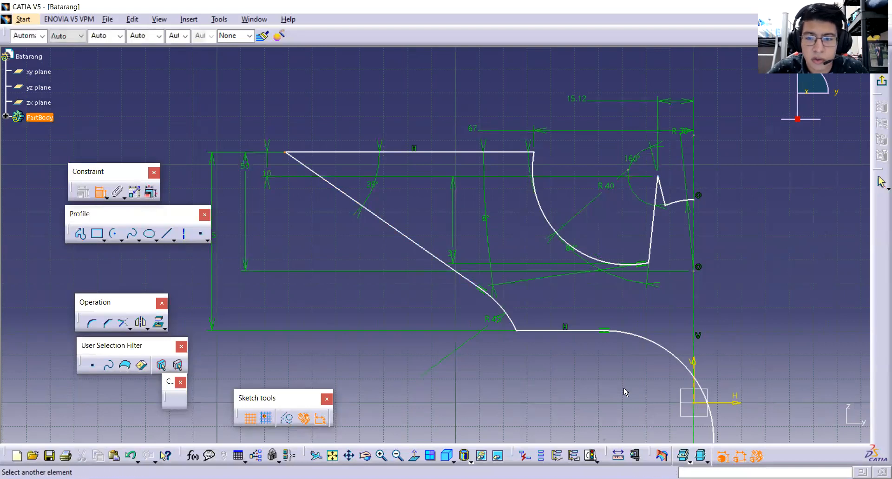
pyautogui.moveTo(623, 386)
pyautogui.mouseDown(button='middle')
pyautogui.moveTo(591, 266)
pyautogui.moveTo(605, 272)
pyautogui.mouseUp(button='middle')
pyautogui.click(674, 260)
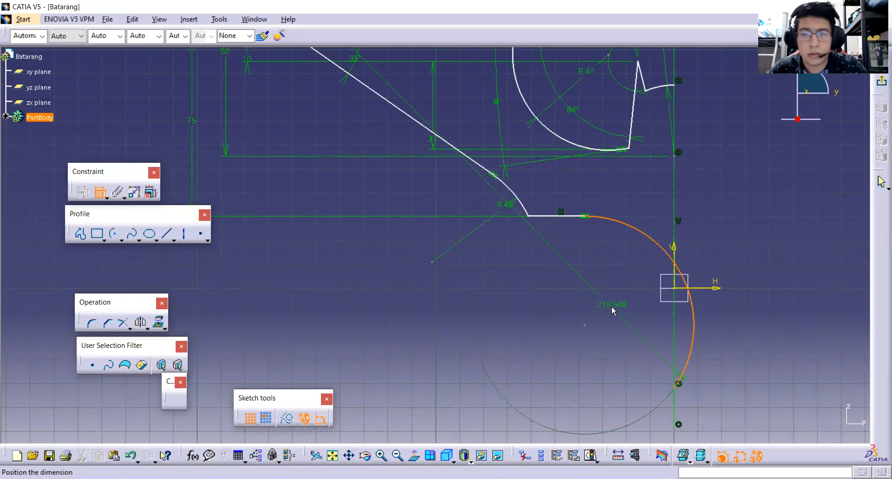
pyautogui.click(612, 305)
pyautogui.moveTo(563, 308); pyautogui.dragTo(583, 372, button='middle')
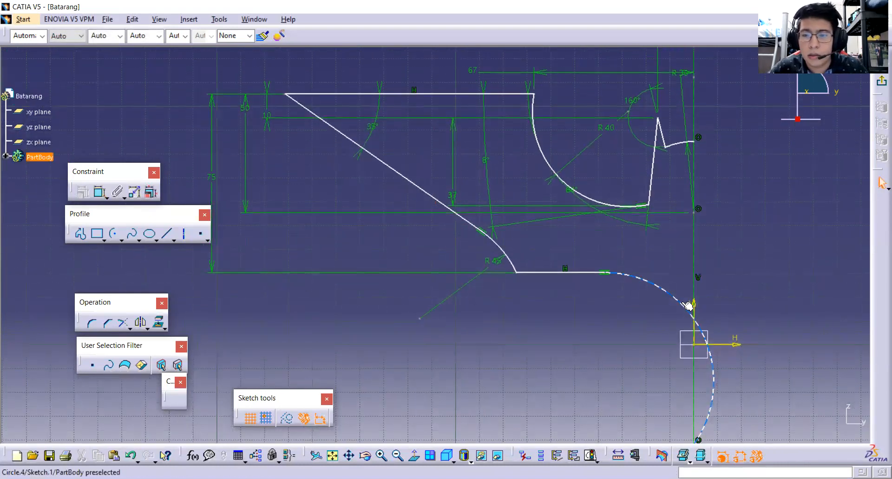
# Enlarge the loose lower arc toward the R45 arc, shortening the horizontal line between them.
pyautogui.moveTo(629, 314); pyautogui.dragTo(607, 310)
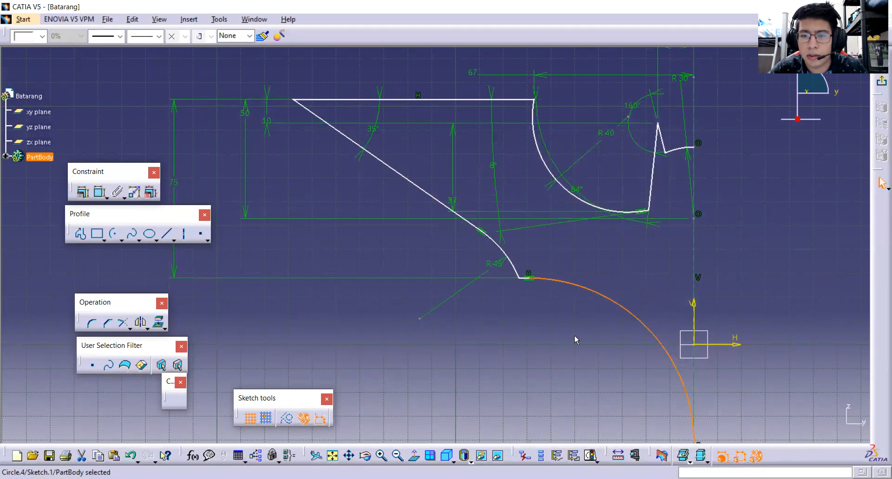
pyautogui.moveTo(576, 338); pyautogui.dragTo(570, 283, button='middle')
pyautogui.click(614, 372)
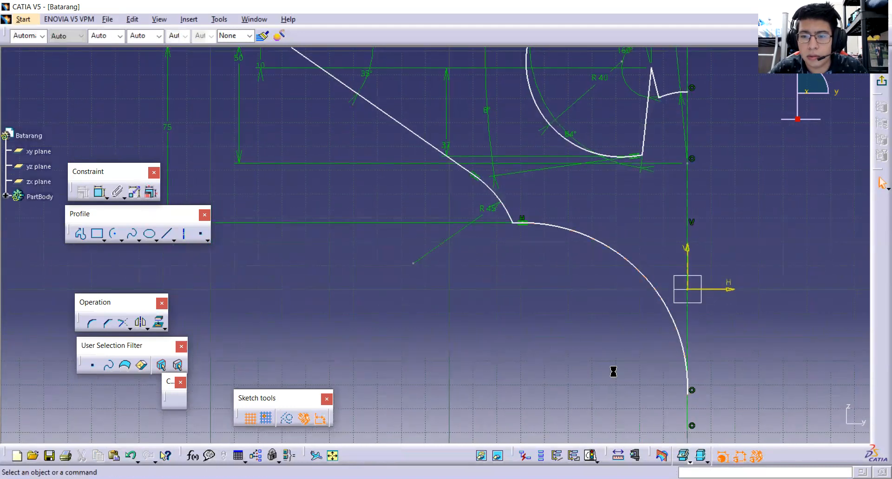
# Try to constrain the vertical distance between the outer wing tip and the large lower arc's endpoint on the axis.
pyautogui.click(689, 393)
pyautogui.moveTo(507, 345); pyautogui.dragTo(601, 415, button='middle')
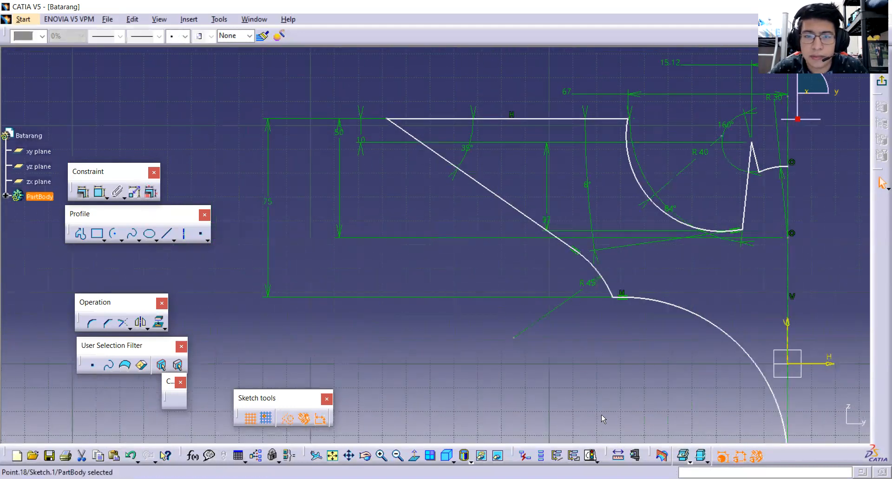
pyautogui.click(388, 119)
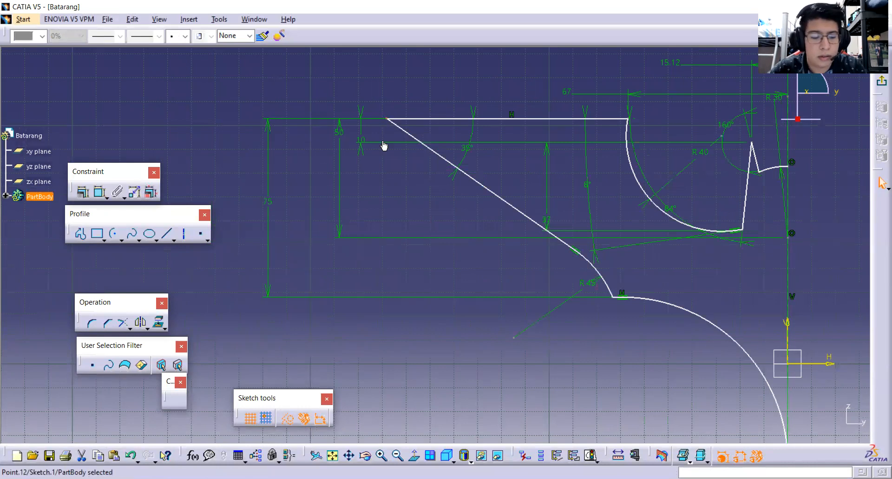
pyautogui.click(100, 192)
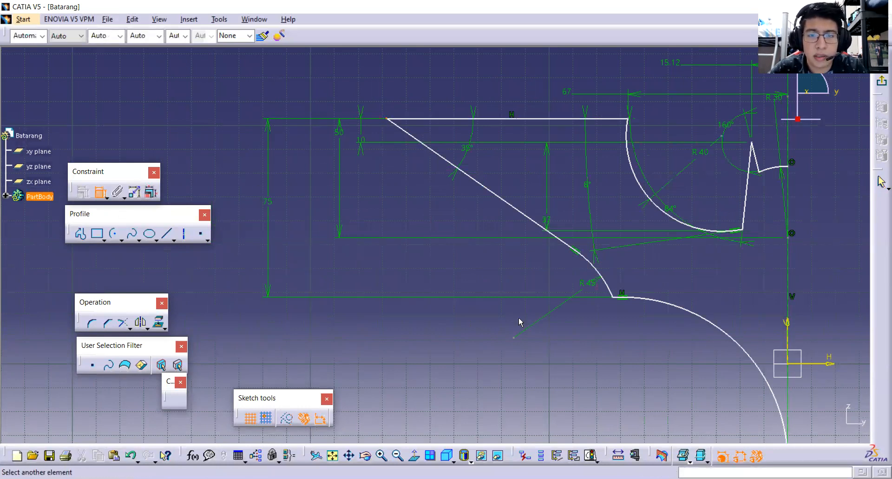
pyautogui.moveTo(455, 233); pyautogui.dragTo(331, 75, button='middle')
pyautogui.click(663, 311)
pyautogui.moveTo(508, 284); pyautogui.dragTo(671, 412, button='middle')
pyautogui.scroll(-1, 632, 374)
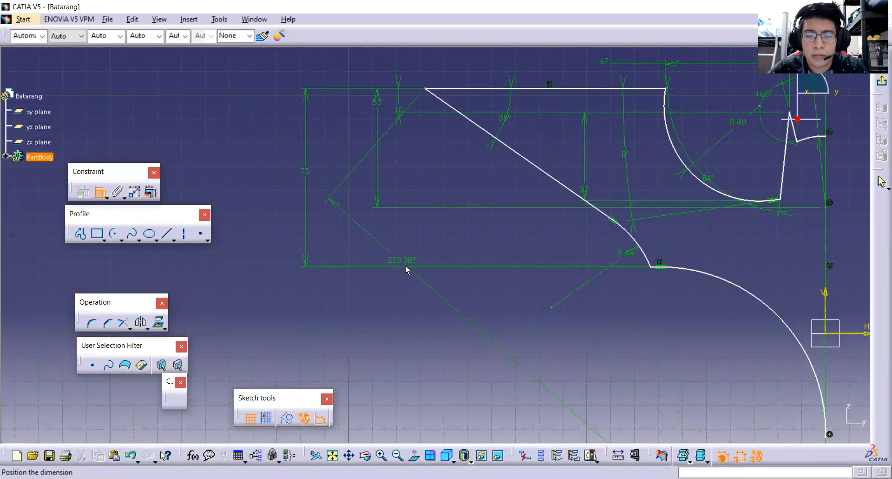
pyautogui.rightClick(354, 233)
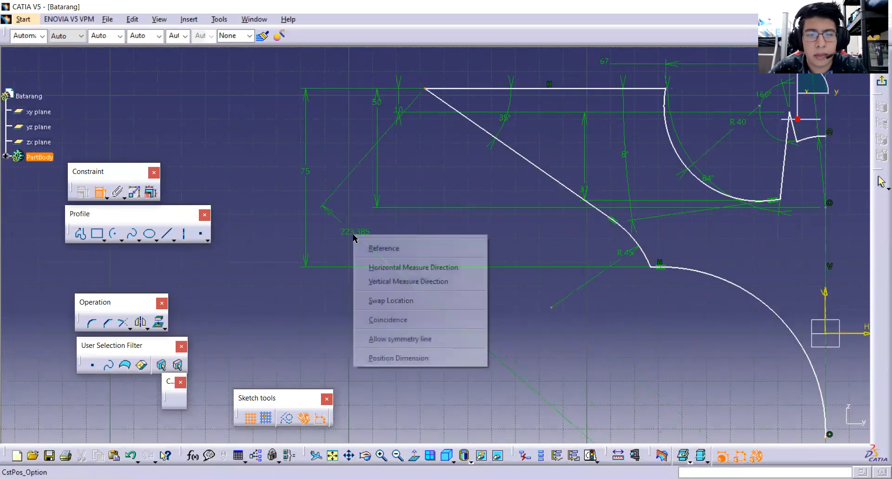
pyautogui.click(385, 281)
pyautogui.click(265, 232)
pyautogui.doubleClick(267, 232)
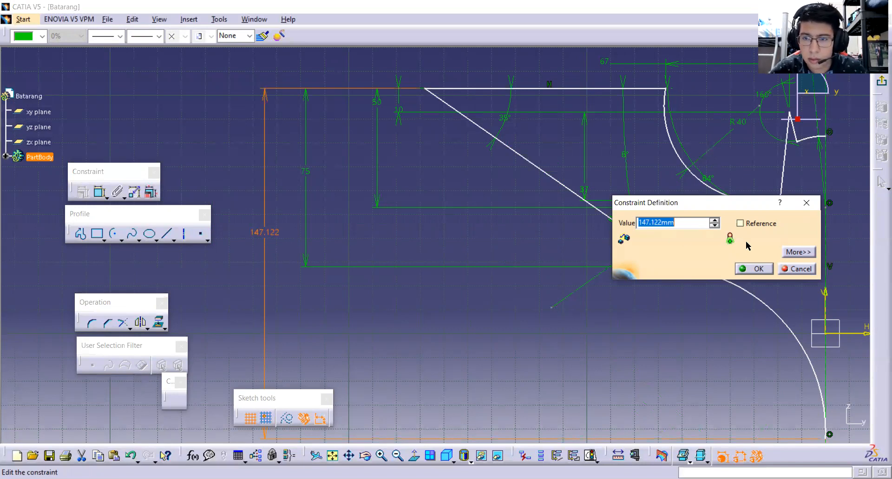
pyautogui.click(797, 268)
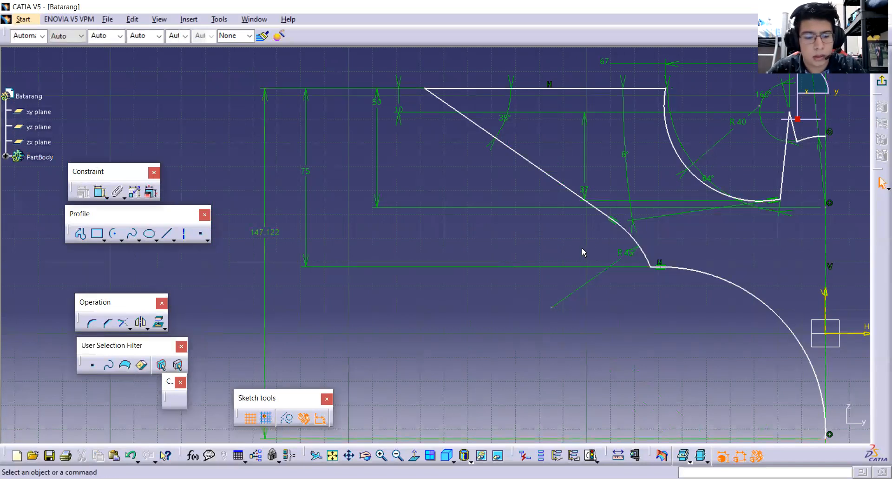
pyautogui.hotkey('ctrl', 'z')
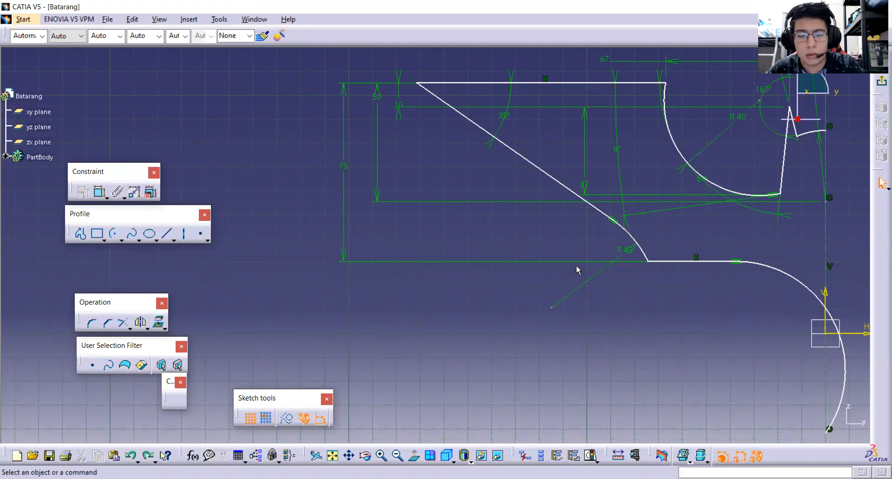
pyautogui.hotkey('ctrl', 'z')
# Constrain the vertical distance between the R45 arc's lower endpoint and the large lower arc's endpoint on the axis to 75 mm.
pyautogui.moveTo(630, 314)
pyautogui.mouseDown(button='middle')
pyautogui.moveTo(467, 304)
pyautogui.moveTo(485, 320)
pyautogui.mouseUp(button='middle')
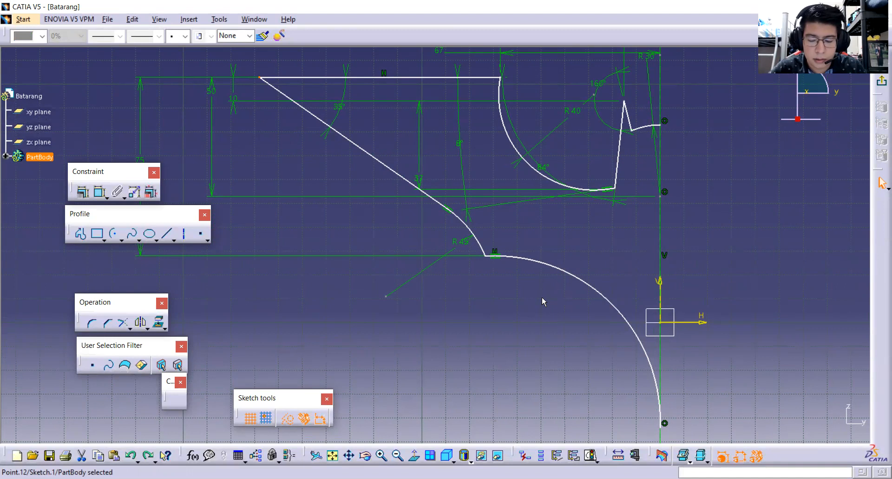
pyautogui.click(486, 255)
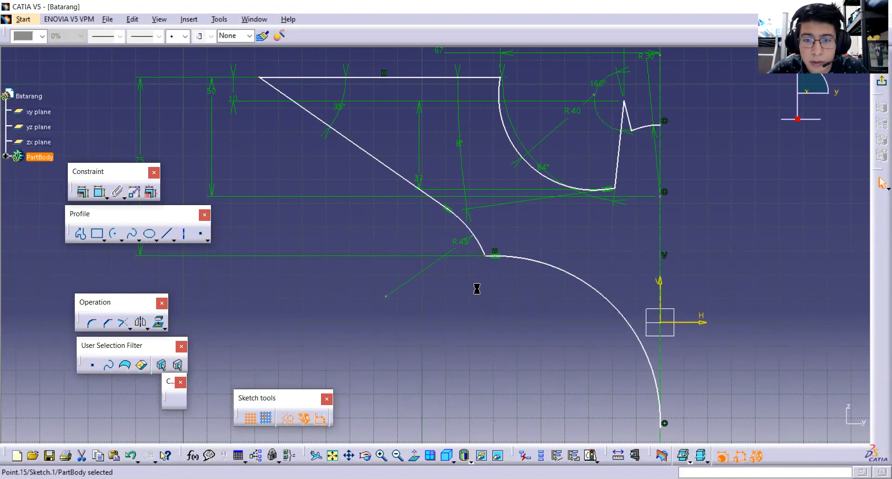
pyautogui.click(99, 191)
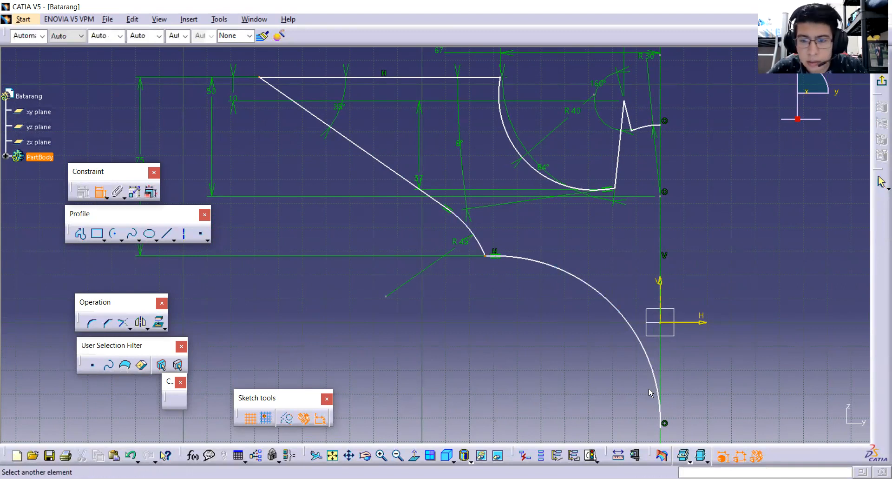
pyautogui.moveTo(666, 429); pyautogui.dragTo(596, 358, button='middle')
pyautogui.click(596, 356)
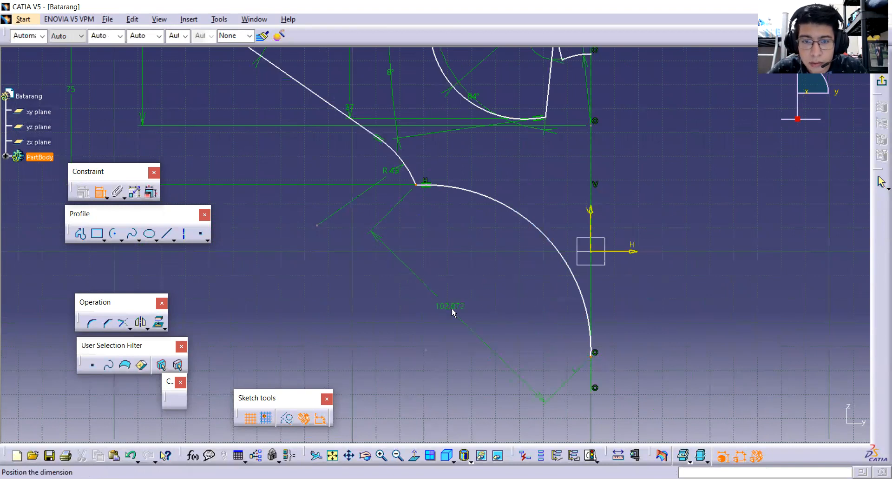
pyautogui.rightClick(356, 260)
pyautogui.click(414, 303)
pyautogui.click(375, 280)
pyautogui.doubleClick(373, 277)
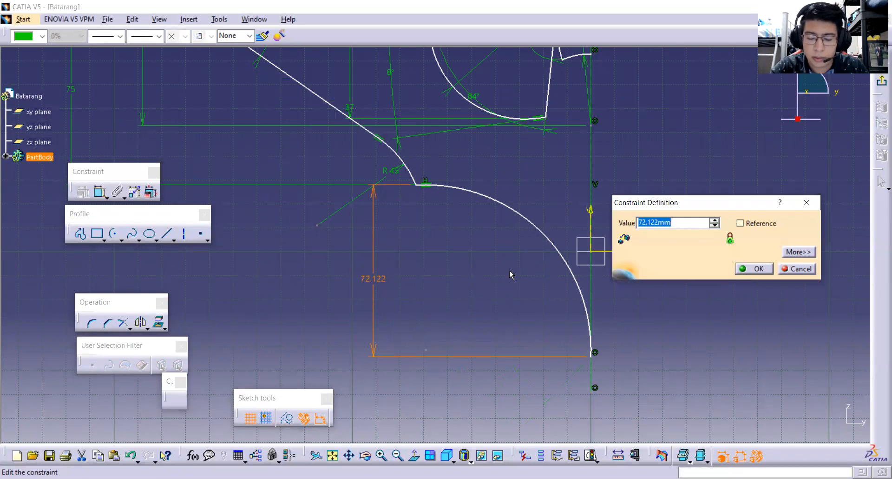
pyautogui.write('7')
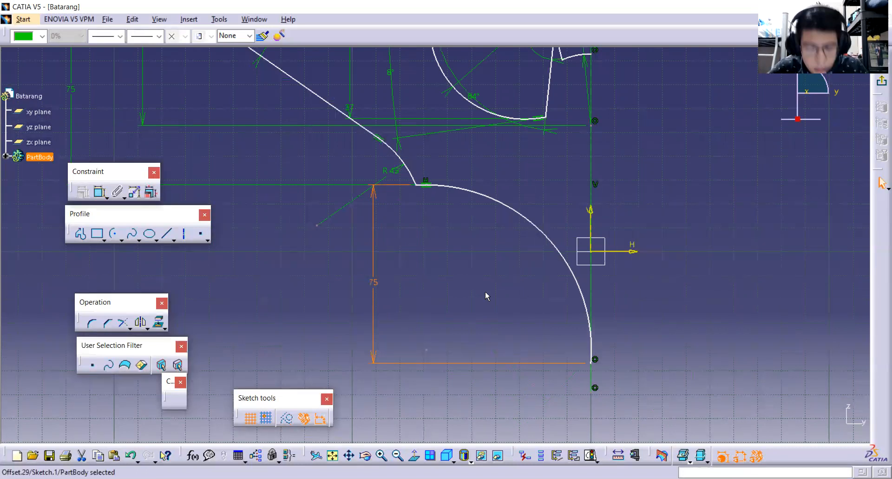
# Constrain the radius of the large lower arc to 100 mm.
pyautogui.click(536, 227)
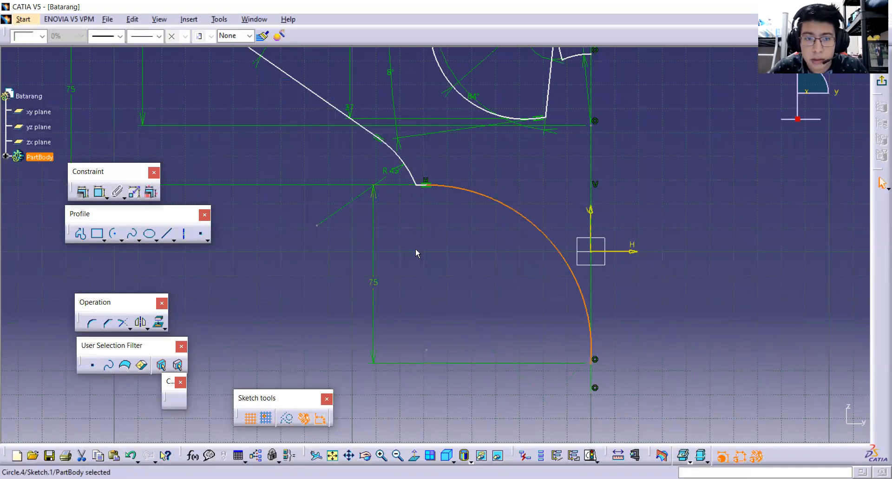
pyautogui.click(99, 196)
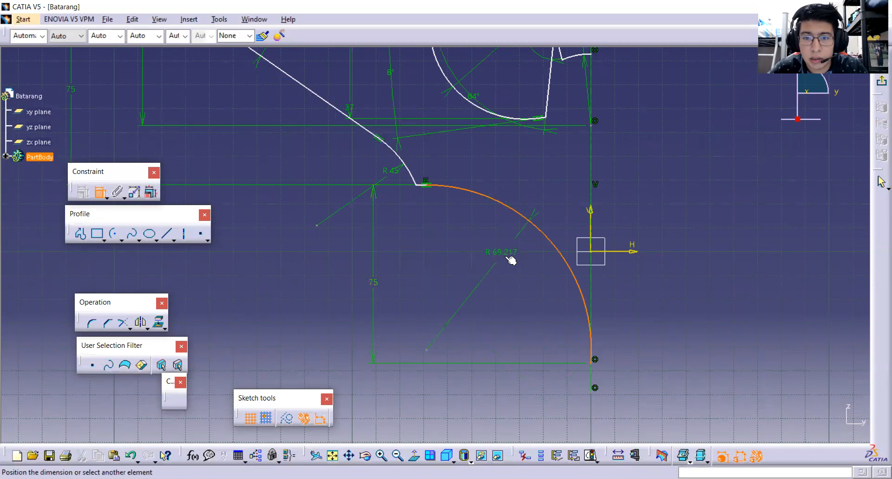
pyautogui.doubleClick(512, 255)
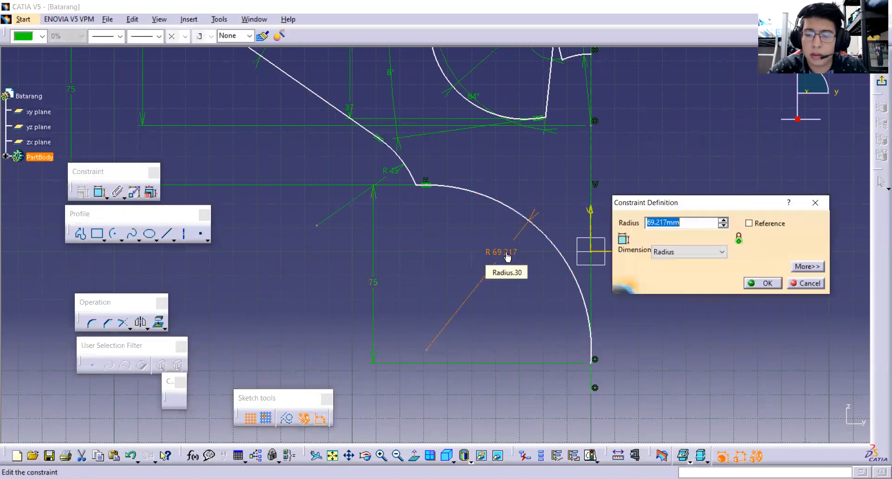
pyautogui.write('100')
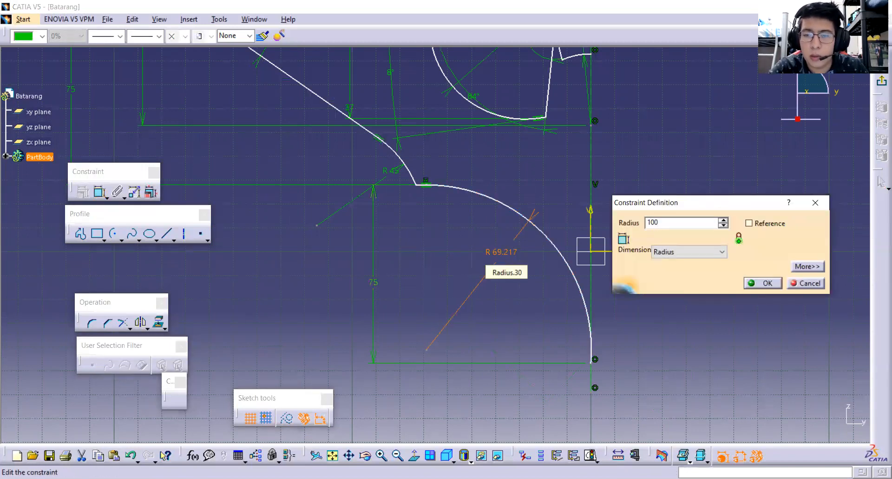
pyautogui.press('Return')
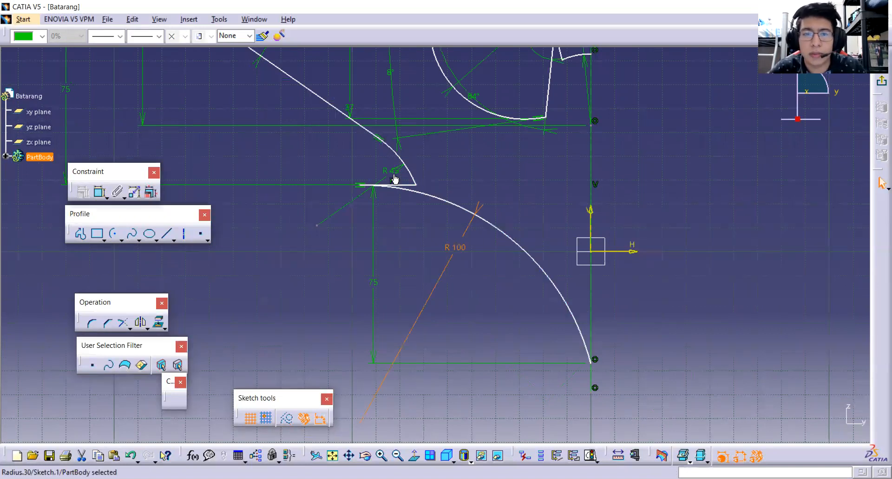
# Pull the R45 arc's lower endpoint outward so the short horizontal line runs straight into the R100 arc without folding back.
pyautogui.moveTo(388, 178)
pyautogui.mouseDown(button='middle')
pyautogui.moveTo(469, 287)
pyautogui.moveTo(491, 241)
pyautogui.mouseUp(button='middle')
pyautogui.moveTo(467, 208)
pyautogui.mouseDown()
pyautogui.moveTo(390, 199)
pyautogui.moveTo(319, 208)
pyautogui.moveTo(342, 208)
pyautogui.moveTo(331, 199)
pyautogui.moveTo(350, 261)
pyautogui.mouseUp()
pyautogui.click(371, 307)
pyautogui.click(378, 277)
pyautogui.moveTo(318, 191)
pyautogui.mouseDown()
pyautogui.moveTo(311, 188)
pyautogui.moveTo(321, 186)
pyautogui.mouseUp()
pyautogui.click(429, 268)
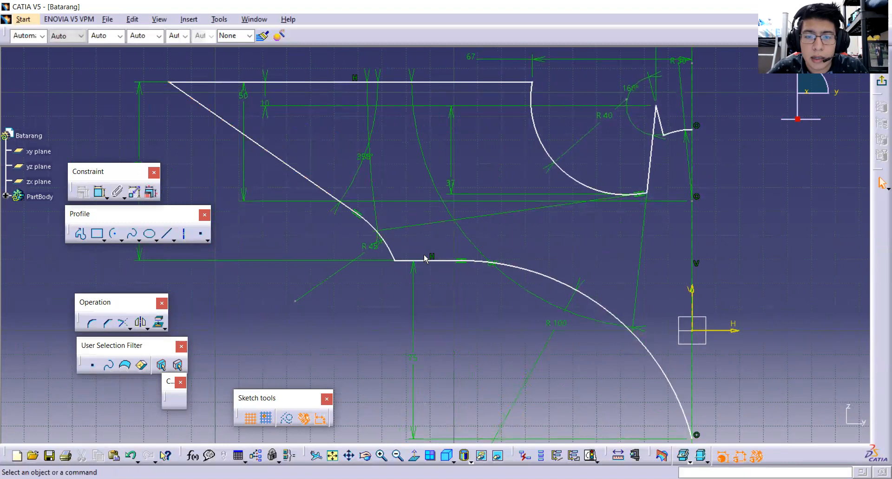
# Constrain the horizontal distance between the R45 arc's lower endpoint and the R100 arc's endpoint on the axis to 140 mm.
pyautogui.moveTo(428, 294); pyautogui.dragTo(407, 231, button='middle')
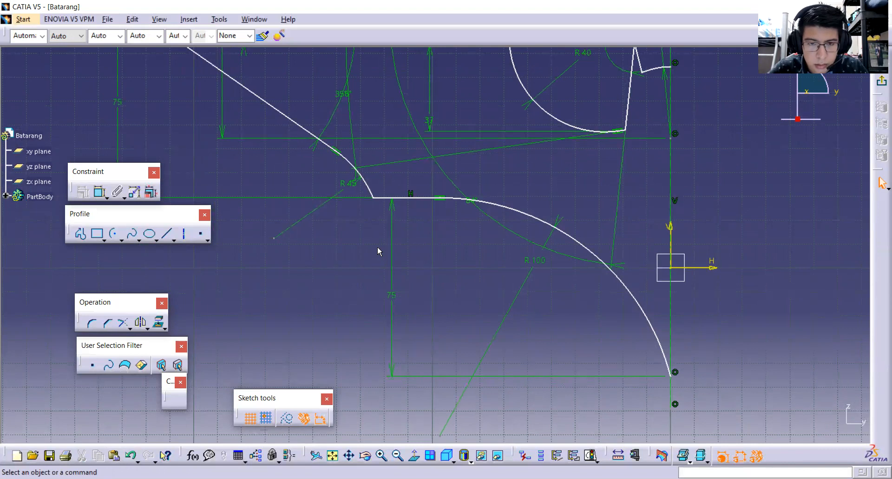
pyautogui.moveTo(425, 239); pyautogui.dragTo(442, 275, button='middle')
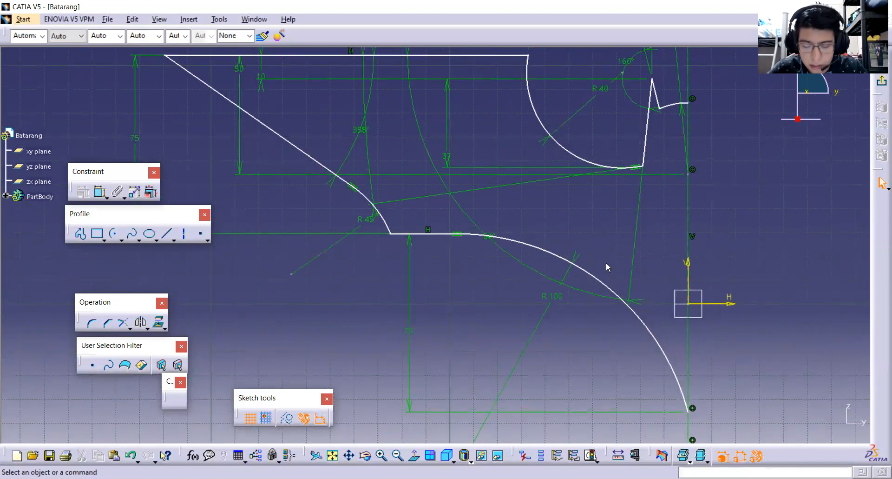
pyautogui.moveTo(607, 263); pyautogui.dragTo(584, 257, button='middle')
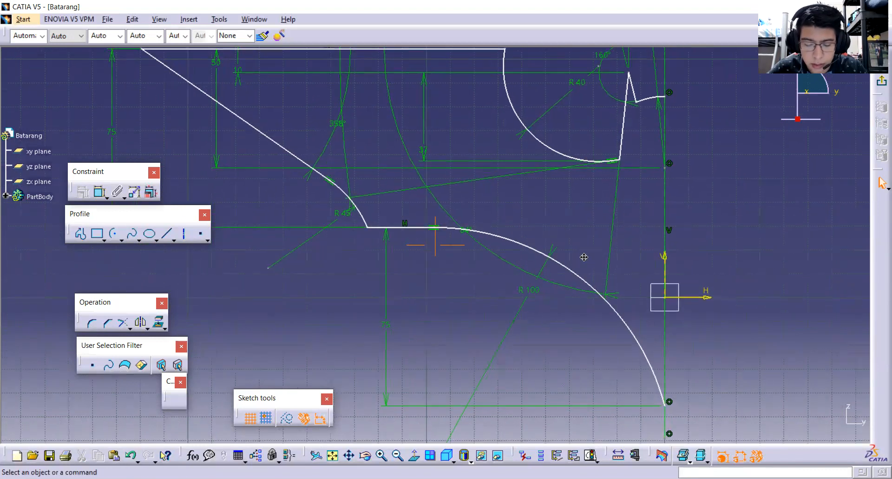
pyautogui.click(671, 403)
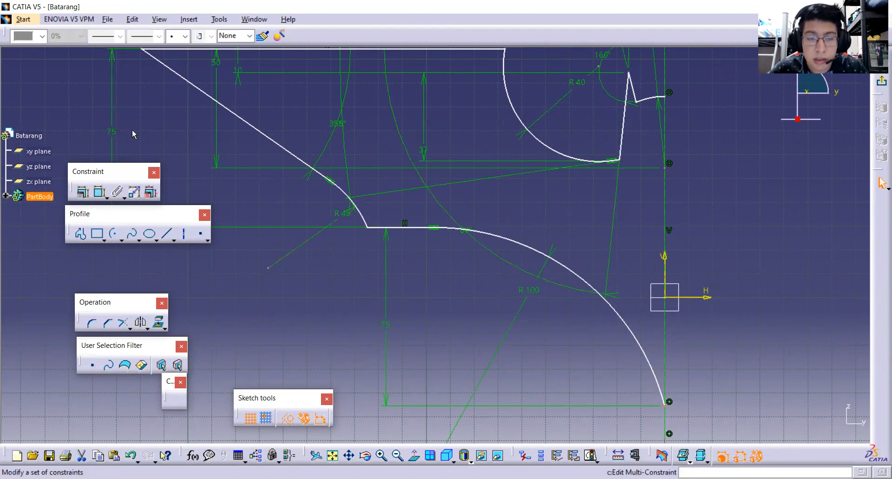
pyautogui.click(100, 191)
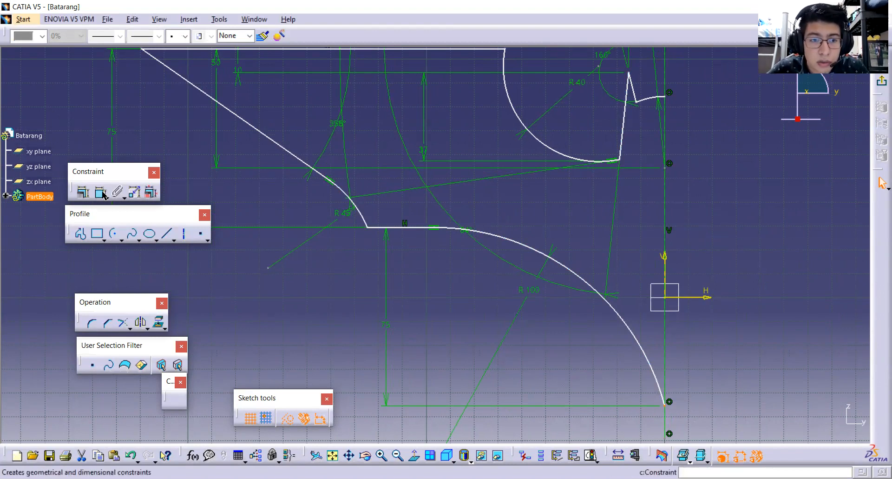
pyautogui.click(372, 230)
pyautogui.moveTo(379, 284); pyautogui.dragTo(389, 206, button='middle')
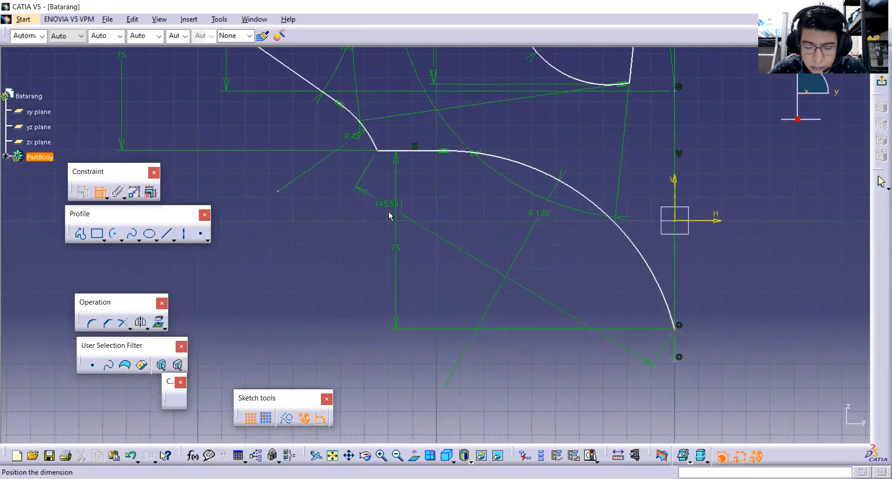
pyautogui.rightClick(371, 259)
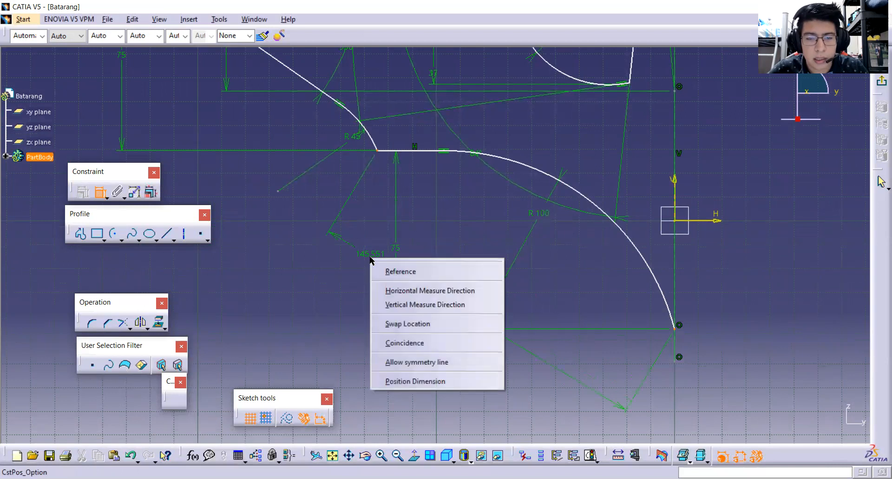
pyautogui.click(461, 292)
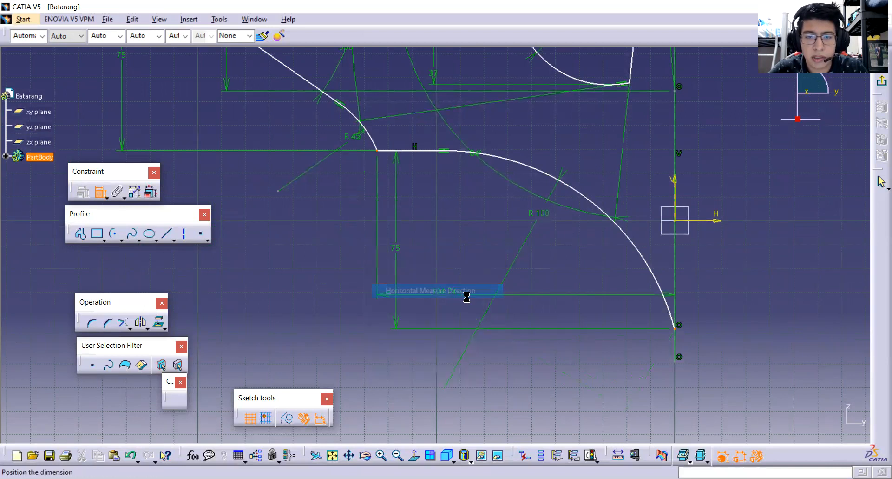
pyautogui.click(319, 325)
pyautogui.doubleClick(318, 326)
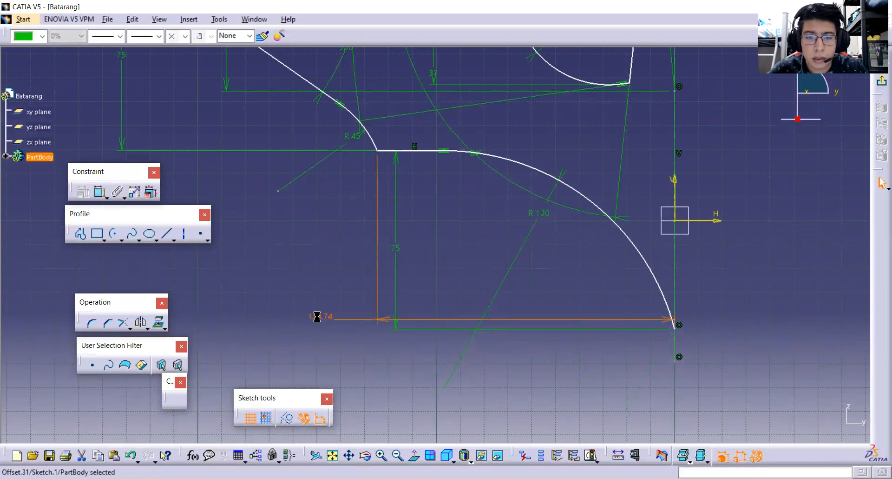
pyautogui.write('140')
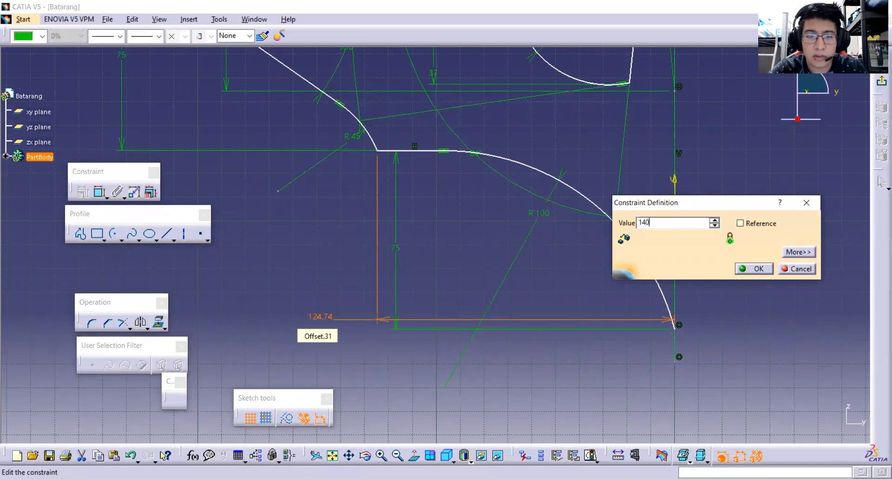
pyautogui.press('Return')
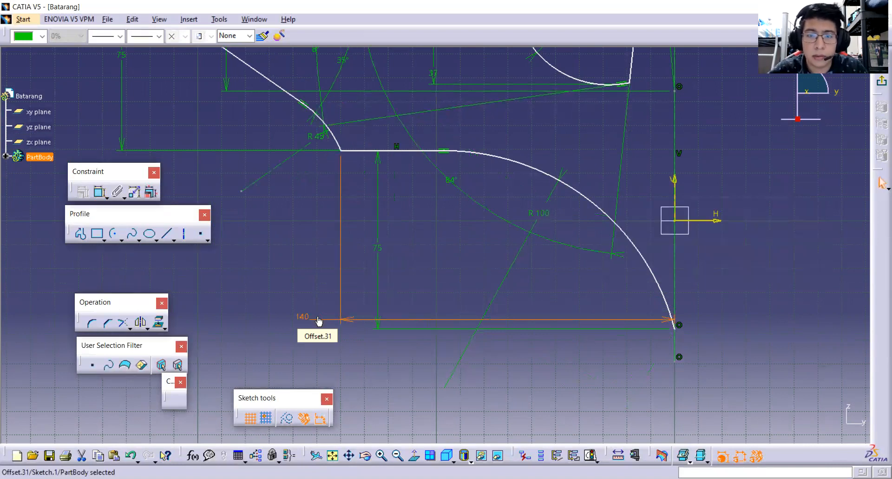
# Constrain the horizontal distance between the outer wing tip and the R100 arc's endpoint on the axis to 220 mm.
pyautogui.moveTo(304, 233); pyautogui.dragTo(398, 258, button='middle')
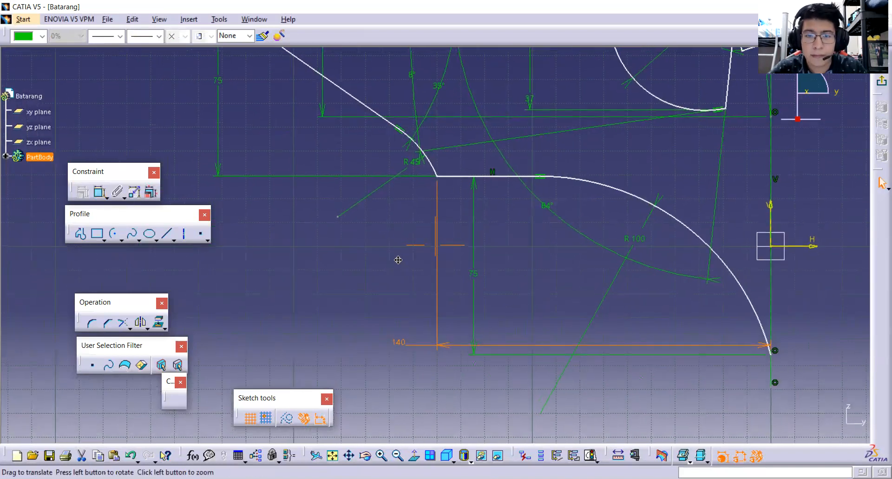
pyautogui.click(489, 182)
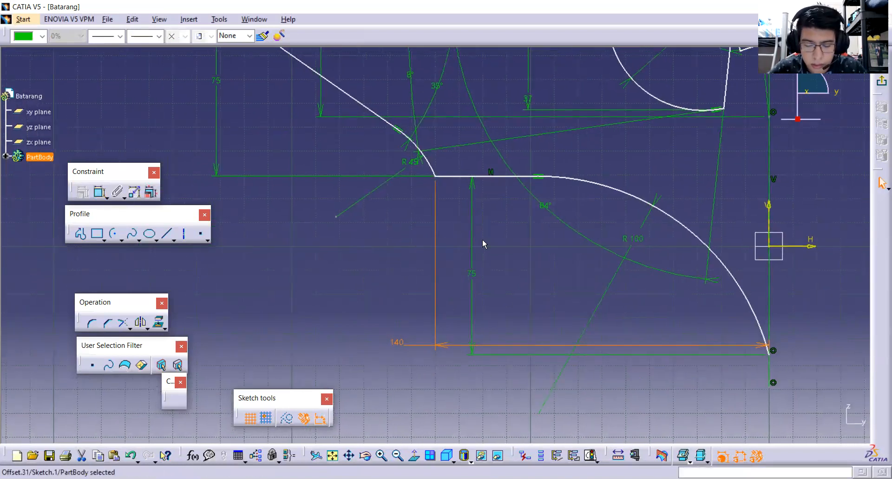
pyautogui.moveTo(483, 239)
pyautogui.mouseDown(button='middle')
pyautogui.moveTo(499, 251)
pyautogui.moveTo(482, 250)
pyautogui.moveTo(473, 237)
pyautogui.mouseUp(button='middle')
pyautogui.click(761, 351)
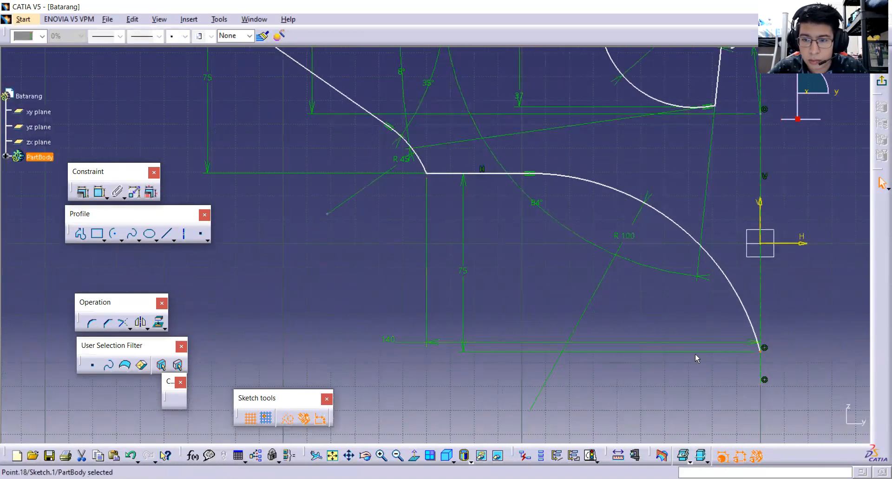
pyautogui.click(100, 191)
pyautogui.moveTo(212, 59)
pyautogui.mouseDown(button='middle')
pyautogui.moveTo(393, 225)
pyautogui.moveTo(326, 60)
pyautogui.moveTo(342, 80)
pyautogui.mouseUp(button='middle')
pyautogui.click(382, 161)
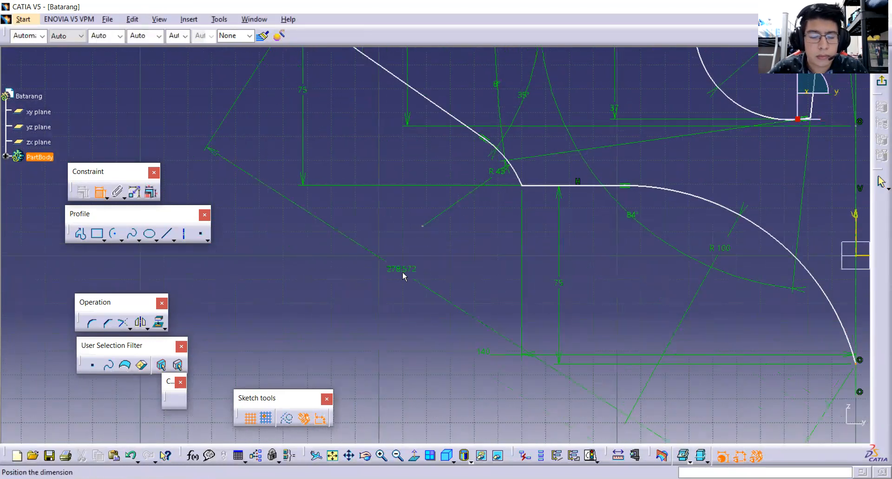
pyautogui.rightClick(404, 275)
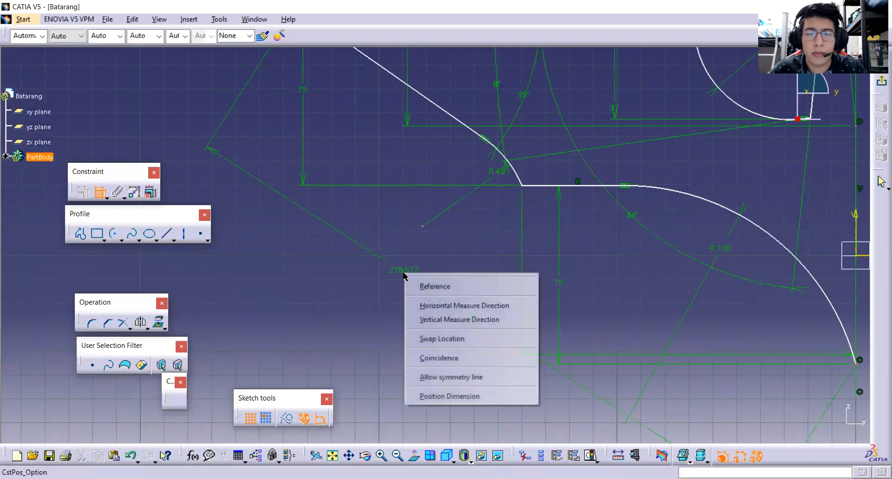
pyautogui.click(454, 314)
pyautogui.moveTo(458, 329); pyautogui.dragTo(364, 317, button='middle')
pyautogui.click(333, 300)
pyautogui.doubleClick(332, 303)
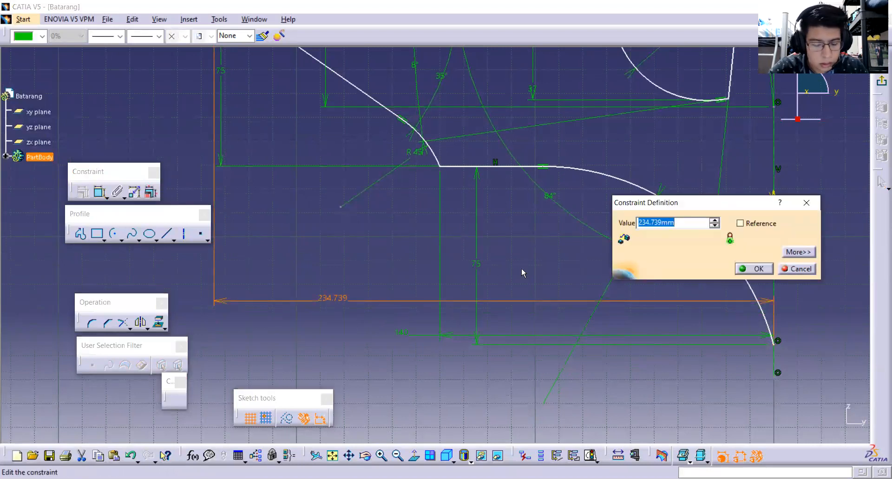
pyautogui.write('2')
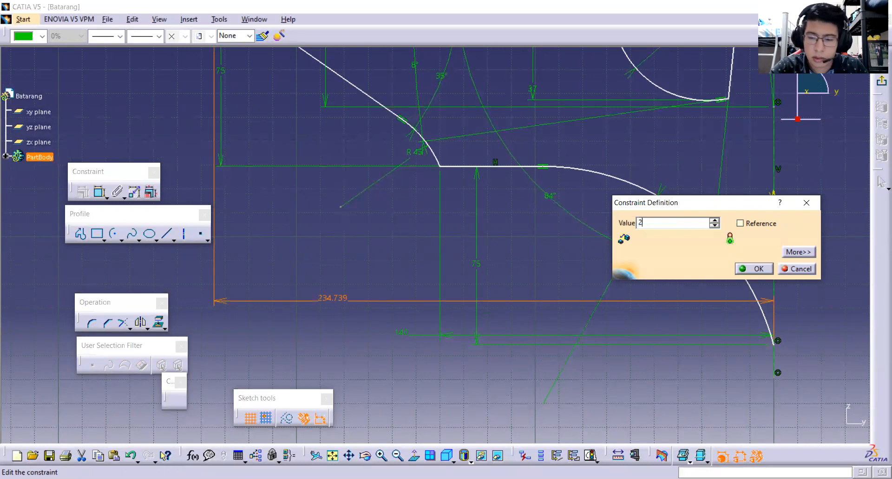
pyautogui.write('20')
pyautogui.press('Return')
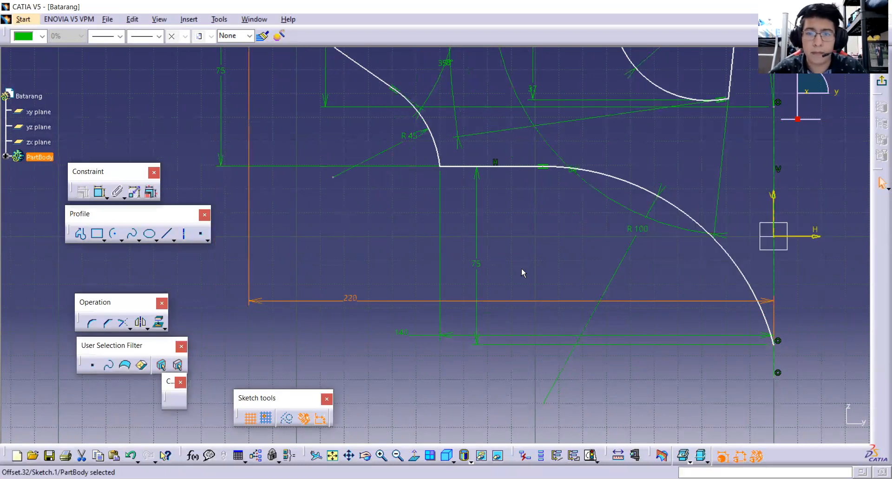
# Test the outline's remaining freedom by moving its horizontal lines, slanted wing edge and smaller arcs.
pyautogui.moveTo(515, 252)
pyautogui.mouseDown(button='middle')
pyautogui.moveTo(361, 363)
pyautogui.moveTo(404, 346)
pyautogui.moveTo(385, 317)
pyautogui.mouseUp(button='middle')
pyautogui.moveTo(476, 237); pyautogui.dragTo(503, 240)
pyautogui.click(372, 236)
pyautogui.moveTo(372, 232); pyautogui.dragTo(393, 258)
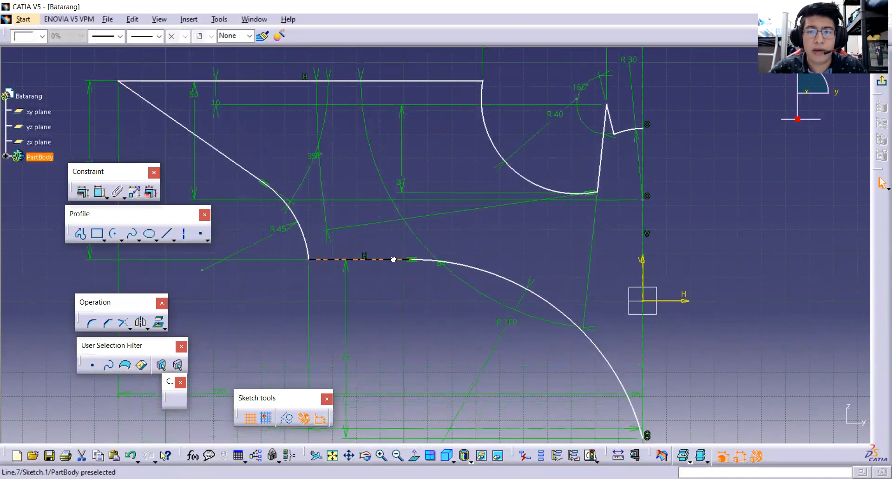
pyautogui.moveTo(301, 214); pyautogui.dragTo(307, 215)
pyautogui.moveTo(242, 180); pyautogui.dragTo(252, 176)
pyautogui.moveTo(404, 92)
pyautogui.mouseDown()
pyautogui.moveTo(414, 105)
pyautogui.moveTo(421, 96)
pyautogui.mouseUp()
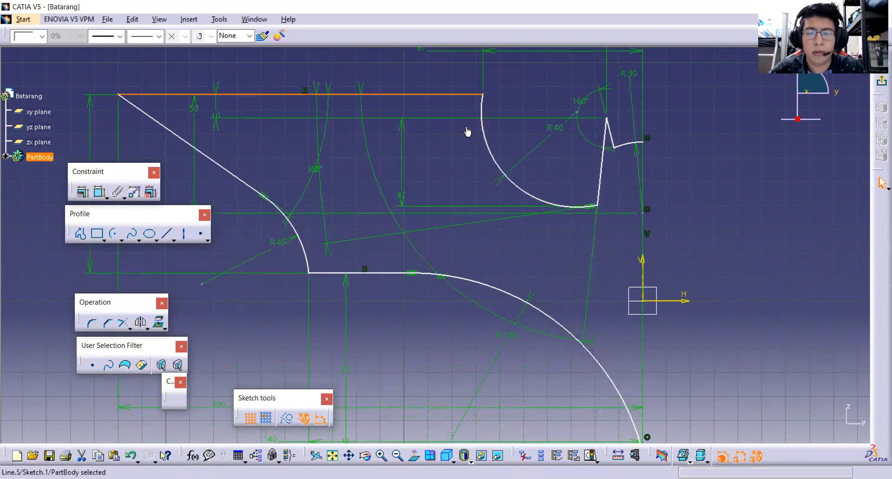
pyautogui.moveTo(564, 203); pyautogui.dragTo(604, 184)
pyautogui.moveTo(611, 154); pyautogui.dragTo(607, 194)
# Shift the R100 arc to check whether the whole outline can still slide along the vertical axis.
pyautogui.moveTo(565, 263); pyautogui.dragTo(562, 225, button='middle')
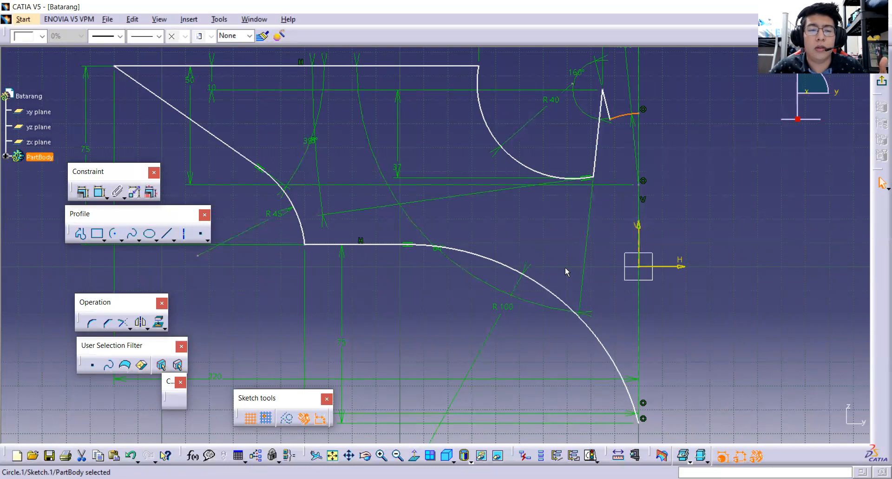
pyautogui.moveTo(520, 255)
pyautogui.mouseDown(button='middle')
pyautogui.moveTo(515, 285)
pyautogui.moveTo(496, 261)
pyautogui.mouseUp(button='middle')
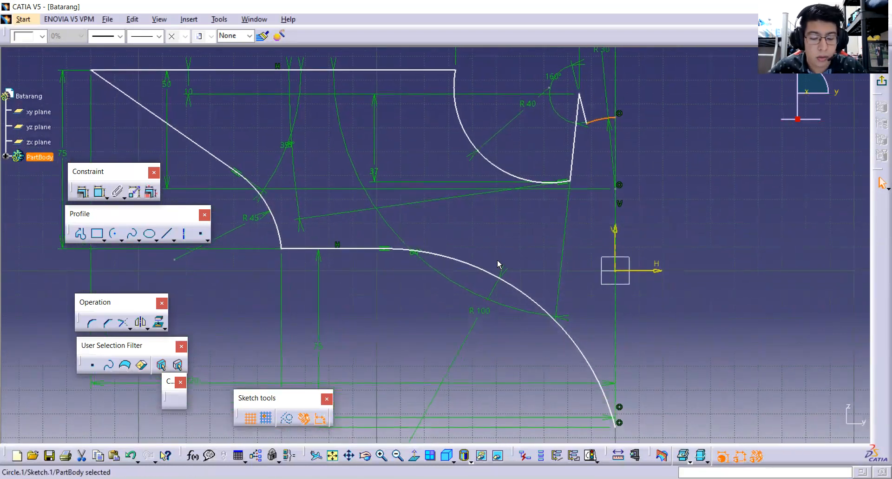
pyautogui.moveTo(434, 251); pyautogui.dragTo(448, 281, button='middle')
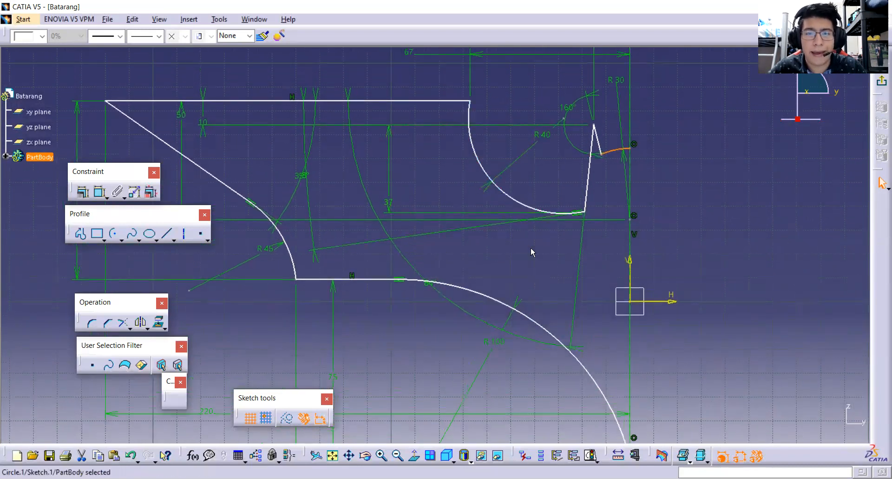
pyautogui.moveTo(533, 279); pyautogui.dragTo(529, 276, button='middle')
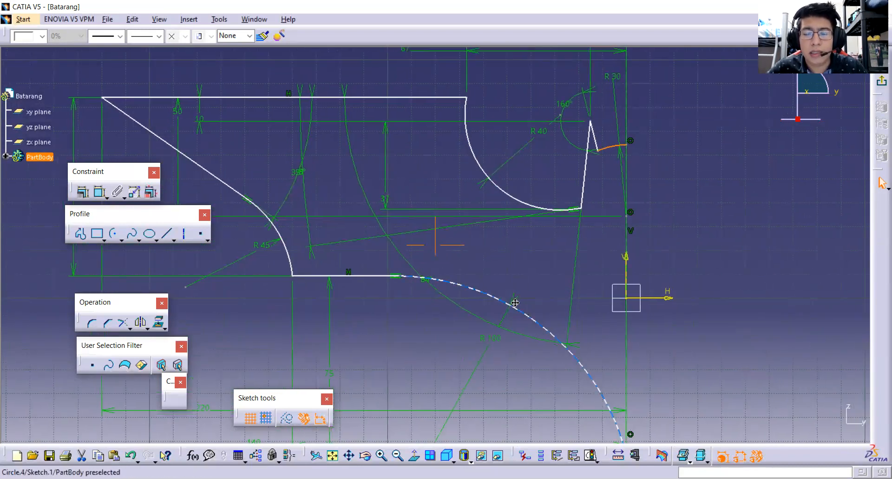
pyautogui.moveTo(516, 312); pyautogui.dragTo(512, 266, button='middle')
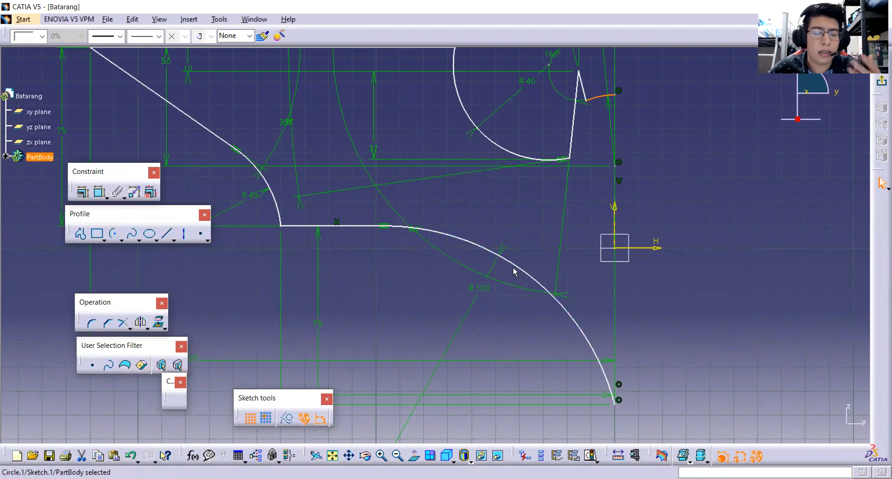
pyautogui.moveTo(516, 265)
pyautogui.mouseDown(button='middle')
pyautogui.moveTo(514, 273)
pyautogui.moveTo(522, 241)
pyautogui.moveTo(535, 267)
pyautogui.mouseUp(button='middle')
pyautogui.moveTo(540, 235)
pyautogui.mouseDown(button='middle')
pyautogui.moveTo(544, 262)
pyautogui.moveTo(541, 255)
pyautogui.mouseUp(button='middle')
pyautogui.moveTo(527, 297)
pyautogui.mouseDown(button='middle')
pyautogui.moveTo(530, 229)
pyautogui.moveTo(538, 315)
pyautogui.moveTo(548, 253)
pyautogui.moveTo(547, 307)
pyautogui.moveTo(548, 249)
pyautogui.moveTo(572, 275)
pyautogui.moveTo(575, 309)
pyautogui.mouseUp(button='middle')
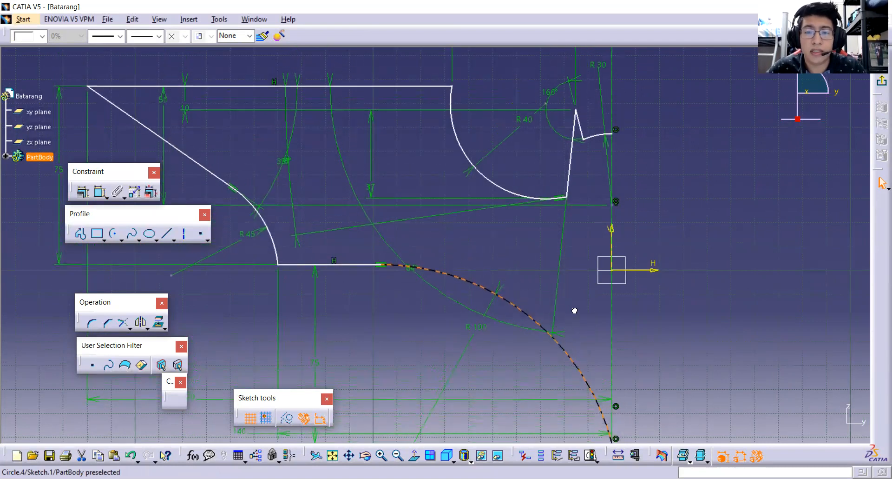
pyautogui.click(546, 263)
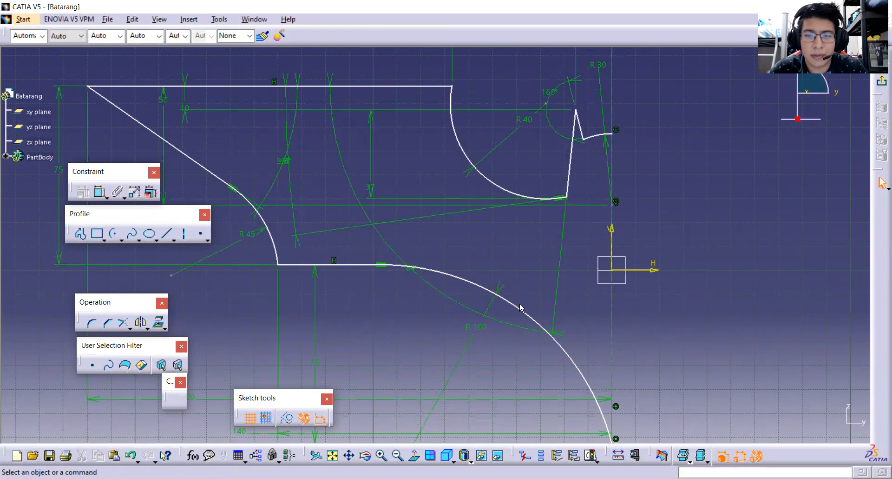
pyautogui.moveTo(522, 309); pyautogui.dragTo(528, 284, button='middle')
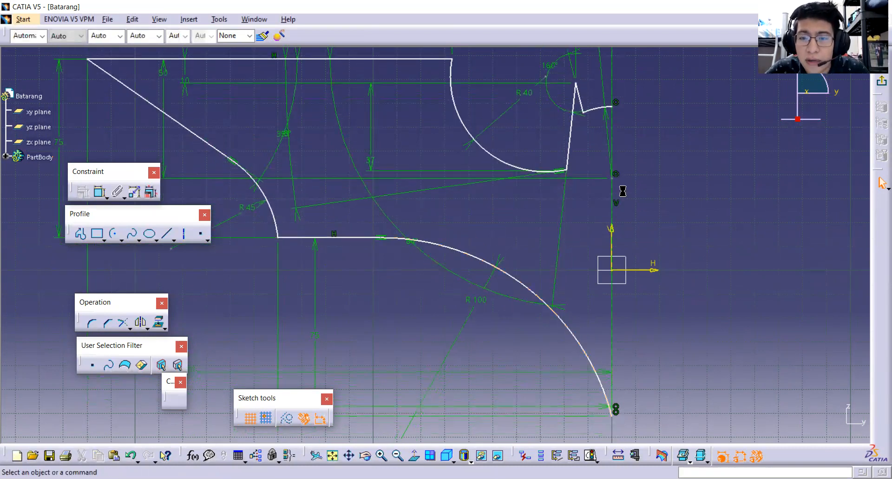
# Make the centre point of the R30 arc coincident with the sketch's horizontal axis.
pyautogui.click(615, 177)
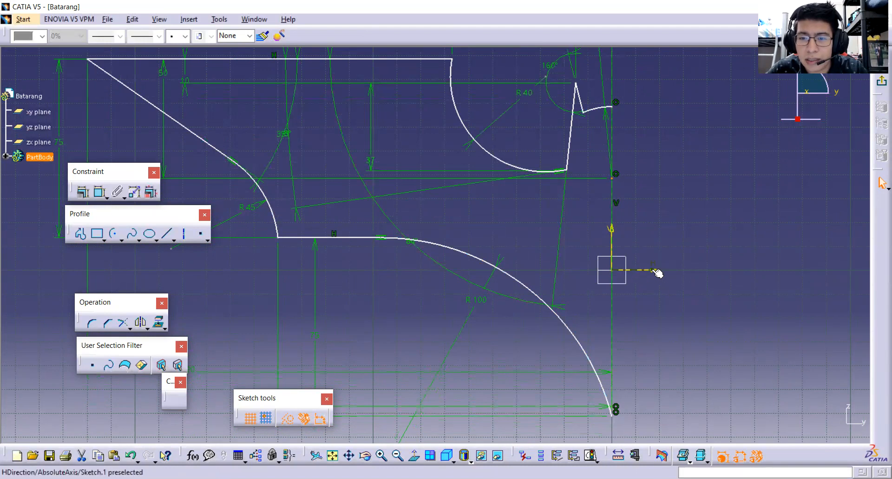
pyautogui.keyDown('ctrl'); pyautogui.click(629, 274); pyautogui.keyUp('ctrl')
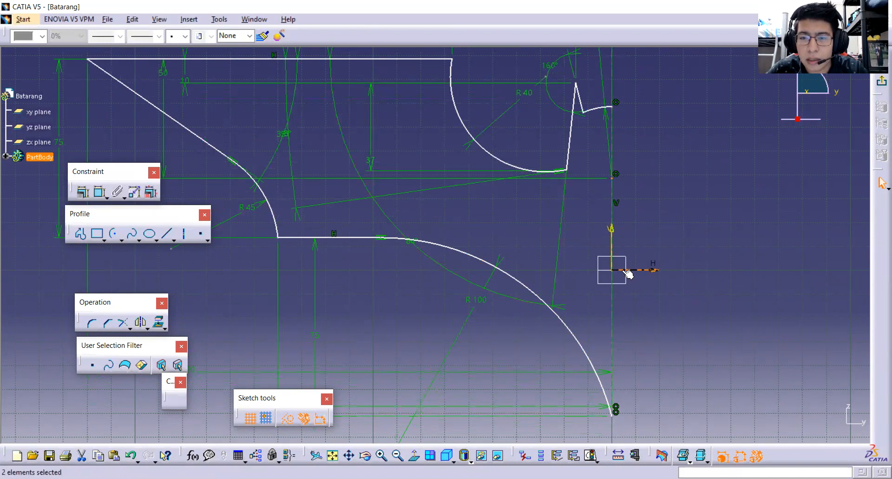
pyautogui.click(83, 193)
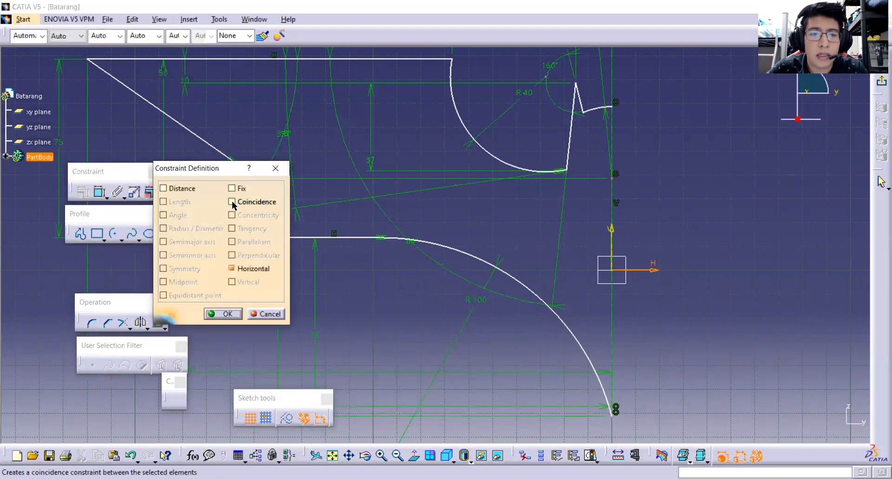
pyautogui.click(232, 202)
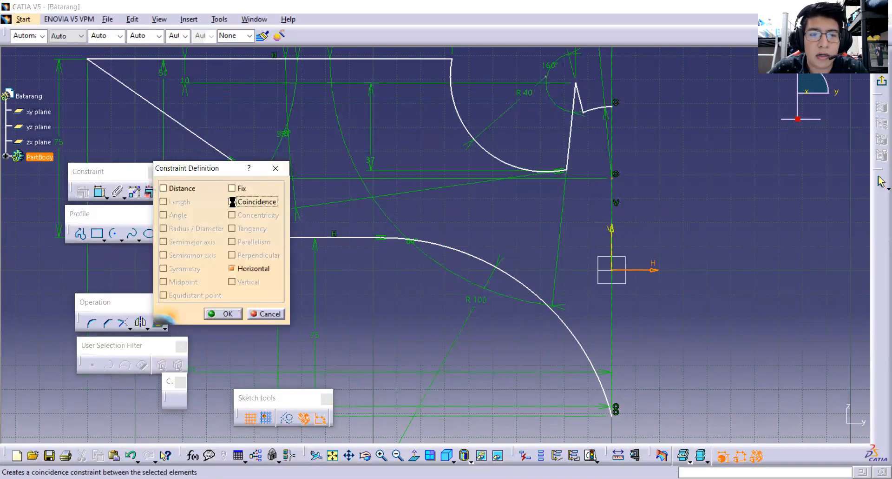
pyautogui.click(228, 314)
pyautogui.moveTo(440, 270); pyautogui.dragTo(434, 239, button='middle')
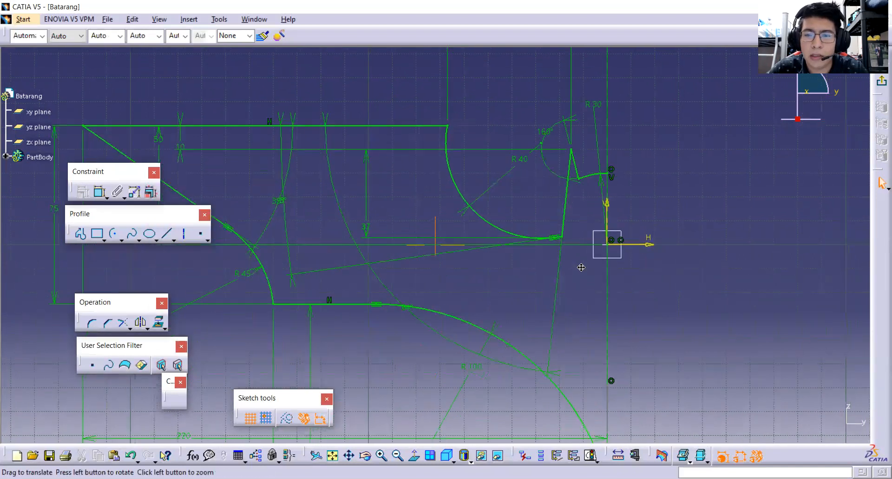
# Check the R40 arc, the R100 arc and the lower horizontal line for any remaining freedom of the outline.
pyautogui.click(522, 230)
pyautogui.moveTo(512, 278); pyautogui.dragTo(511, 235, button='middle')
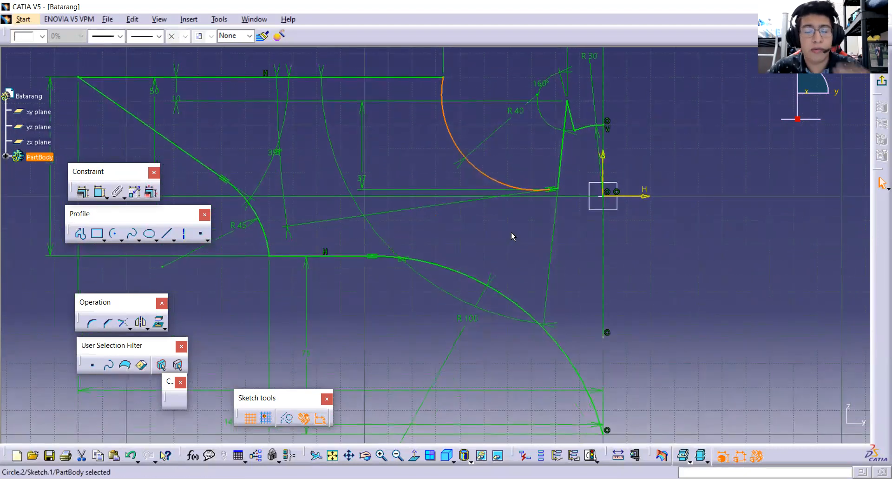
pyautogui.click(498, 283)
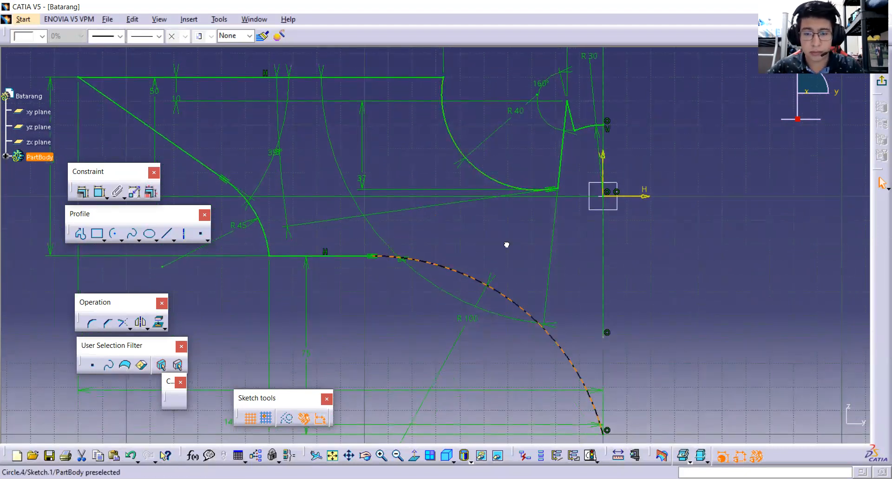
pyautogui.moveTo(423, 251); pyautogui.dragTo(429, 201, button='middle')
pyautogui.click(370, 221)
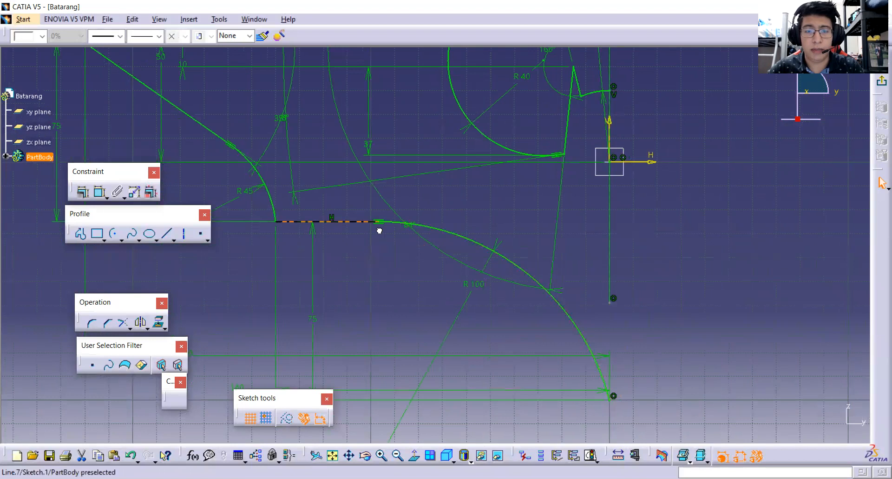
pyautogui.moveTo(459, 236)
pyautogui.mouseDown(button='middle')
pyautogui.moveTo(434, 209)
pyautogui.moveTo(443, 235)
pyautogui.moveTo(492, 245)
pyautogui.mouseUp(button='middle')
pyautogui.click(463, 239)
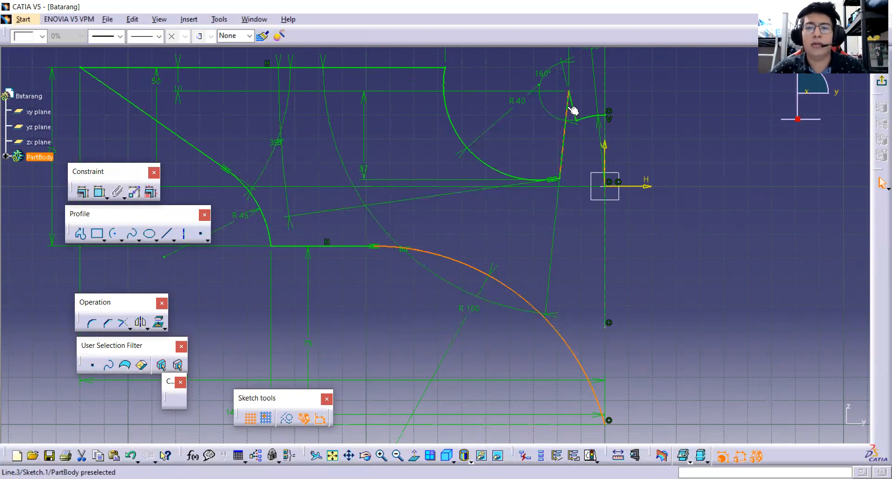
pyautogui.click(561, 179)
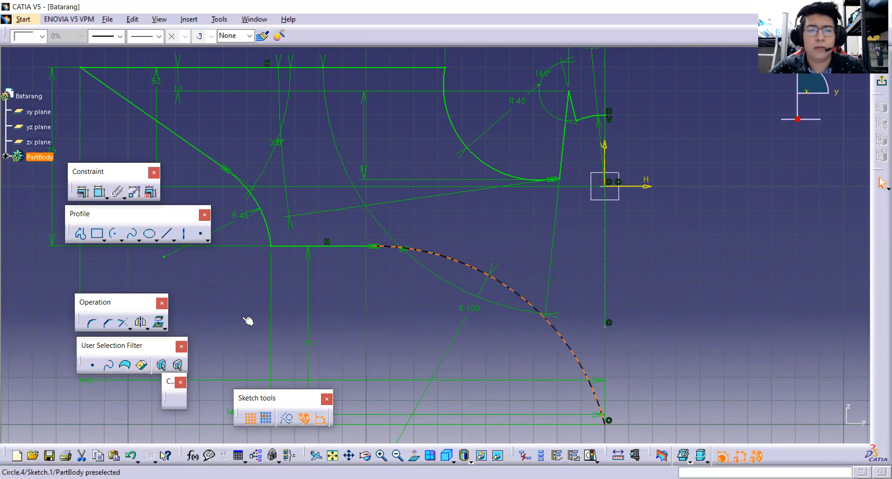
pyautogui.click(450, 235)
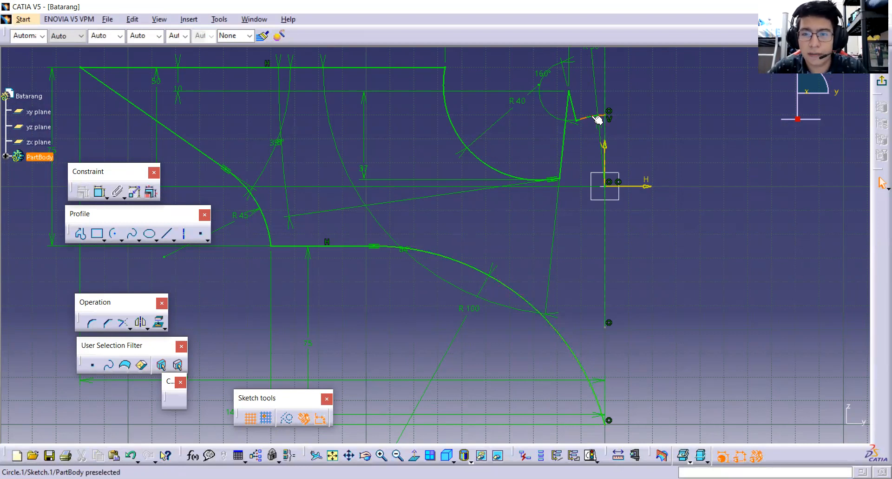
# Mirror all the lines and arcs of the half outline about the vertical axis line.
pyautogui.click(599, 120)
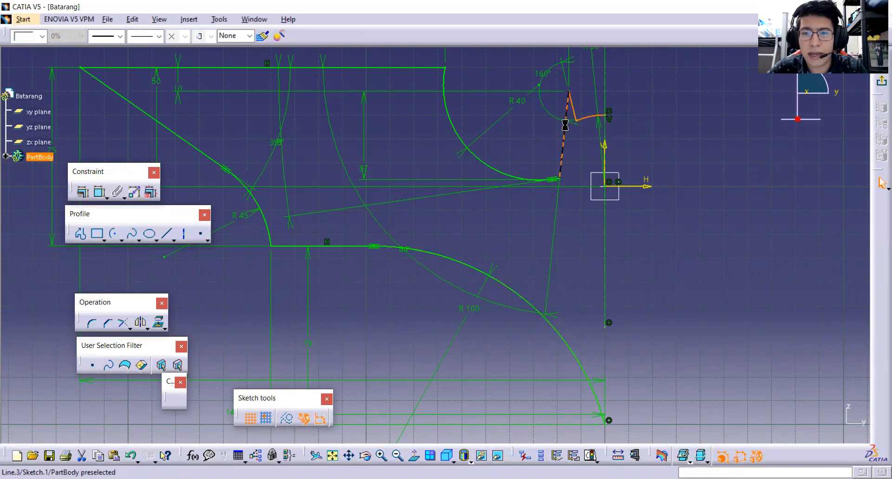
pyautogui.keyDown('ctrl'); pyautogui.click(559, 180); pyautogui.keyUp('ctrl')
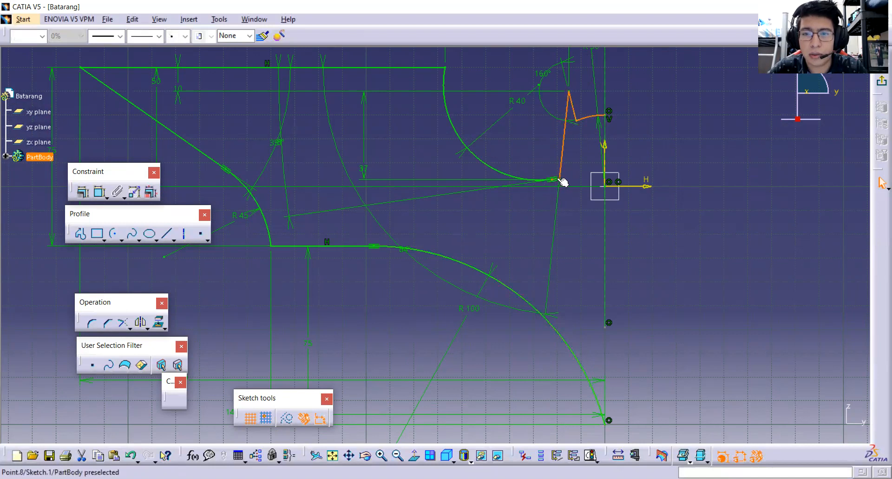
pyautogui.keyDown('ctrl'); pyautogui.click(528, 178); pyautogui.keyUp('ctrl')
pyautogui.keyDown('ctrl'); pyautogui.click(364, 68); pyautogui.keyUp('ctrl')
pyautogui.keyDown('ctrl'); pyautogui.click(186, 137); pyautogui.keyUp('ctrl')
pyautogui.keyDown('ctrl'); pyautogui.click(259, 204); pyautogui.keyUp('ctrl')
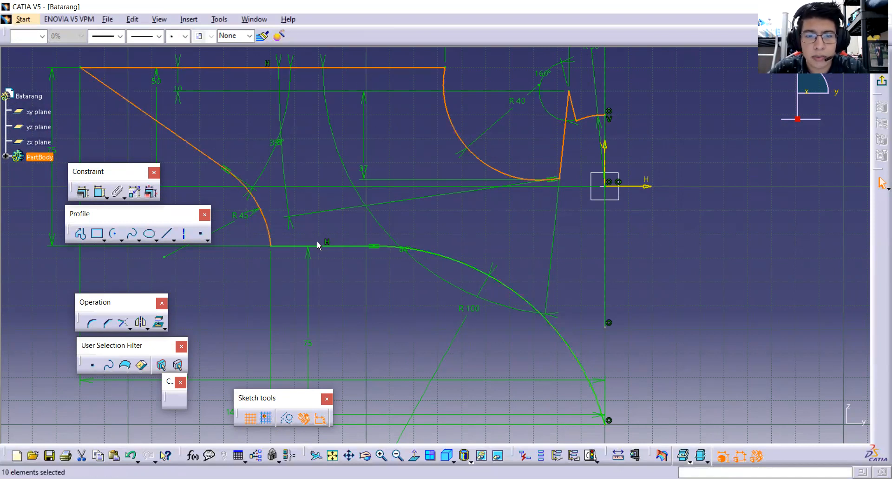
pyautogui.keyDown('ctrl'); pyautogui.click(355, 246); pyautogui.keyUp('ctrl')
pyautogui.keyDown('ctrl'); pyautogui.click(482, 281); pyautogui.keyUp('ctrl')
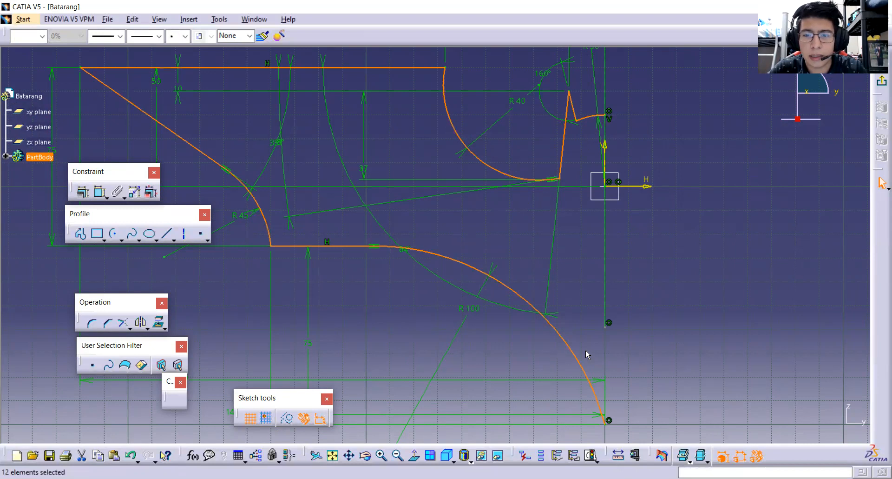
pyautogui.moveTo(612, 269); pyautogui.dragTo(521, 240, button='middle')
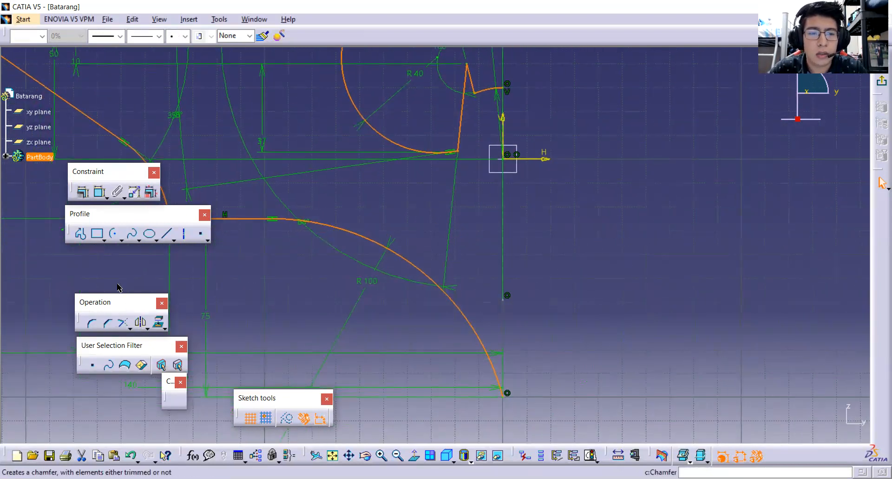
pyautogui.moveTo(118, 302); pyautogui.dragTo(110, 298)
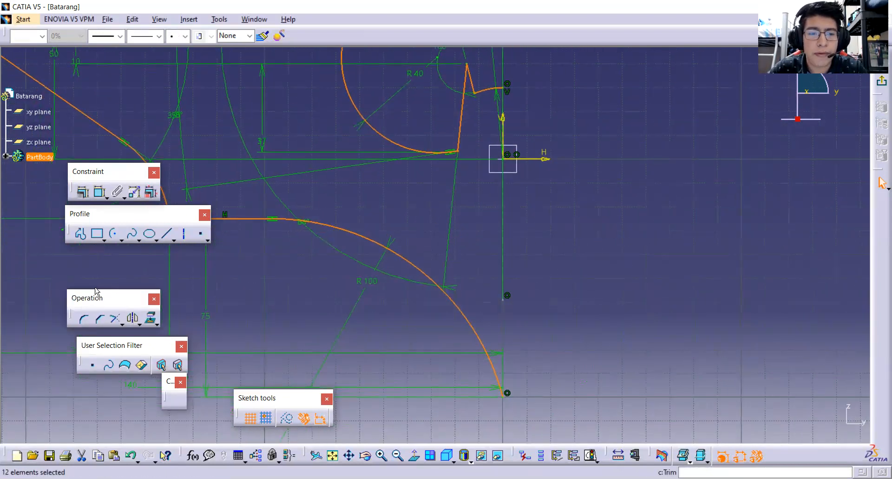
pyautogui.click(134, 320)
pyautogui.moveTo(435, 255); pyautogui.dragTo(450, 280, button='middle')
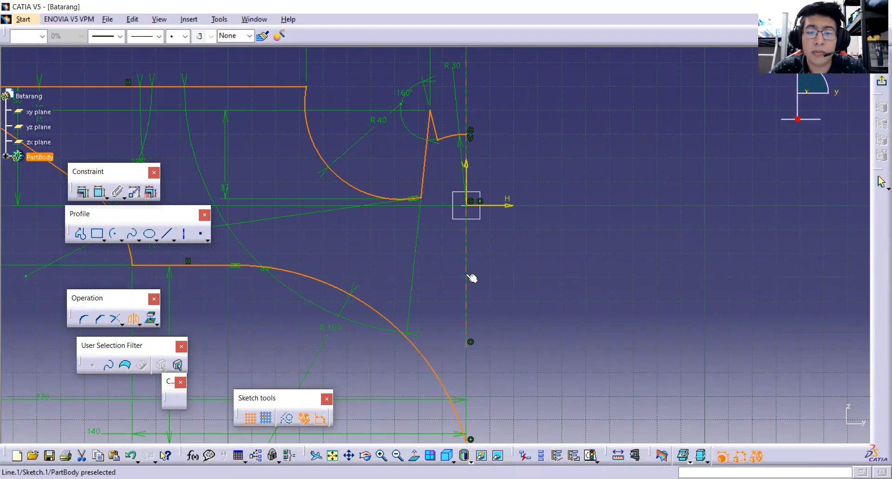
pyautogui.click(469, 277)
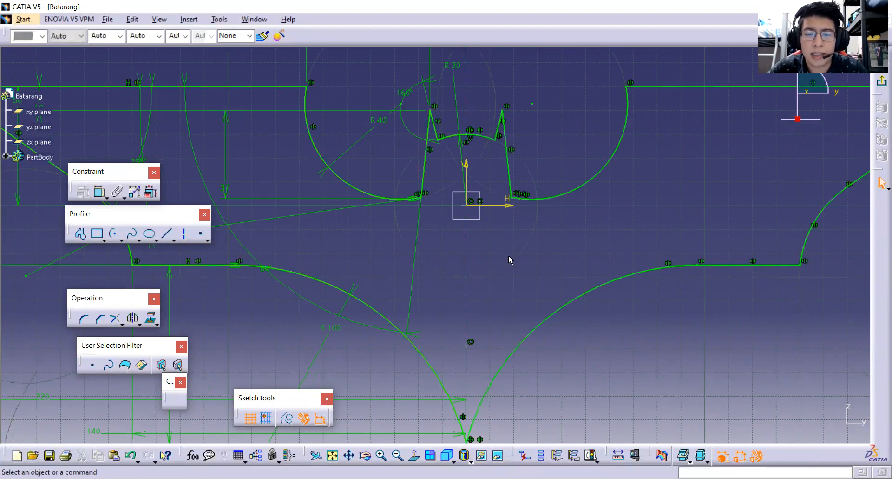
# Exit the sketch and extrude the complete Batarang outline as a 20 mm pad.
pyautogui.moveTo(509, 256)
pyautogui.mouseDown(button='middle')
pyautogui.moveTo(504, 286)
pyautogui.moveTo(475, 285)
pyautogui.moveTo(490, 288)
pyautogui.mouseUp(button='middle')
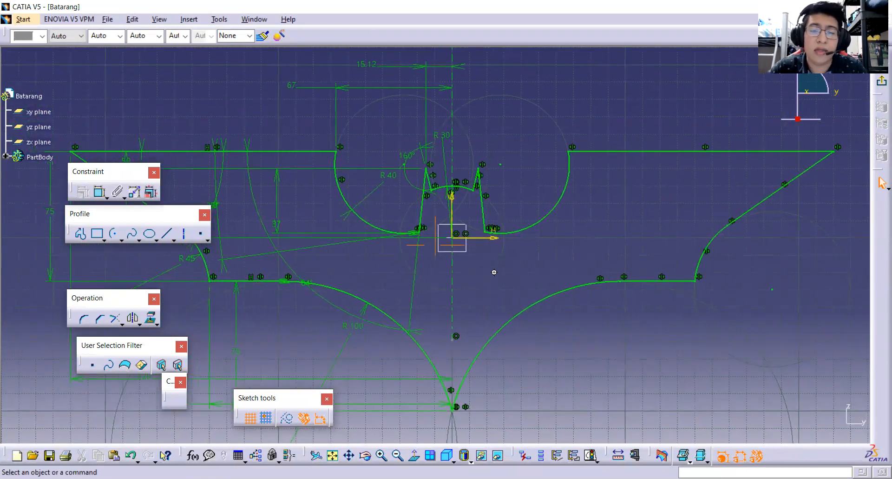
pyautogui.moveTo(492, 269)
pyautogui.mouseDown(button='middle')
pyautogui.moveTo(440, 277)
pyautogui.moveTo(487, 292)
pyautogui.mouseUp(button='middle')
pyautogui.click(415, 453)
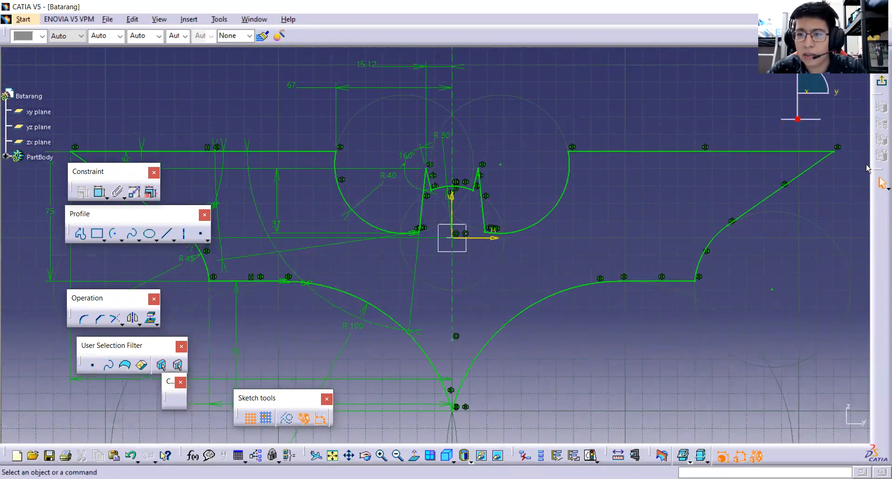
pyautogui.click(880, 83)
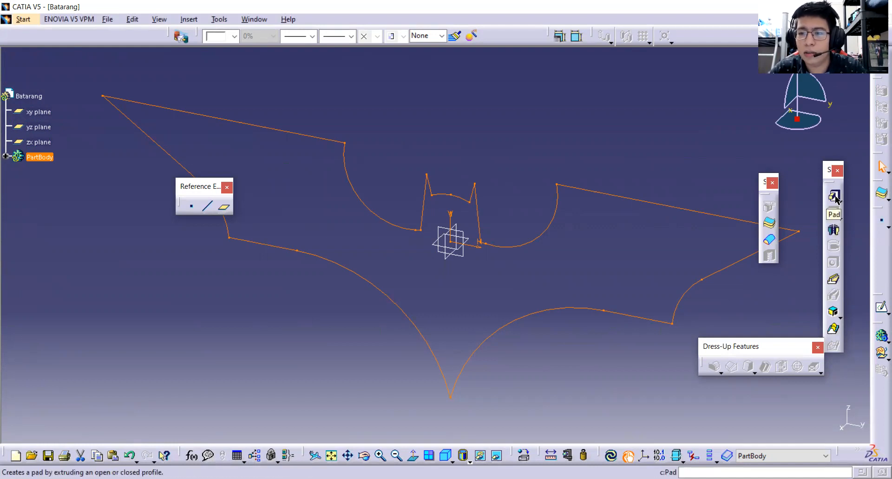
pyautogui.click(557, 231)
pyautogui.moveTo(431, 249); pyautogui.dragTo(383, 269, button='middle')
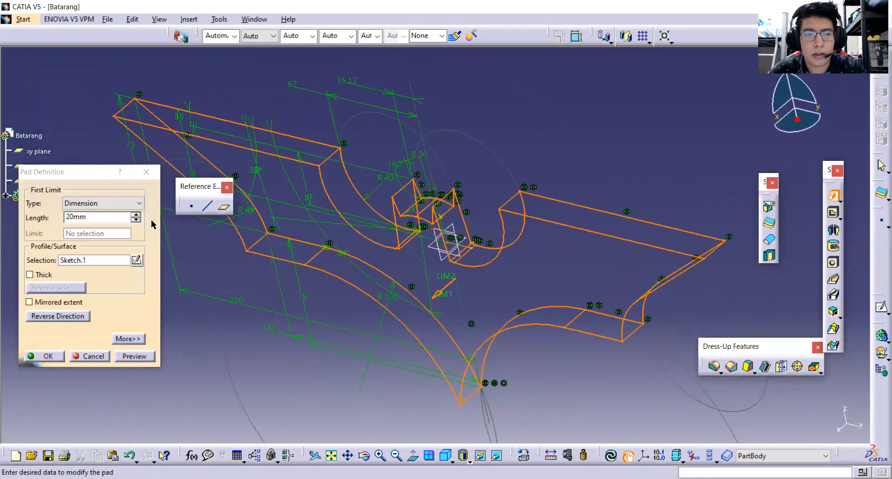
pyautogui.moveTo(454, 258); pyautogui.dragTo(474, 250, button='middle')
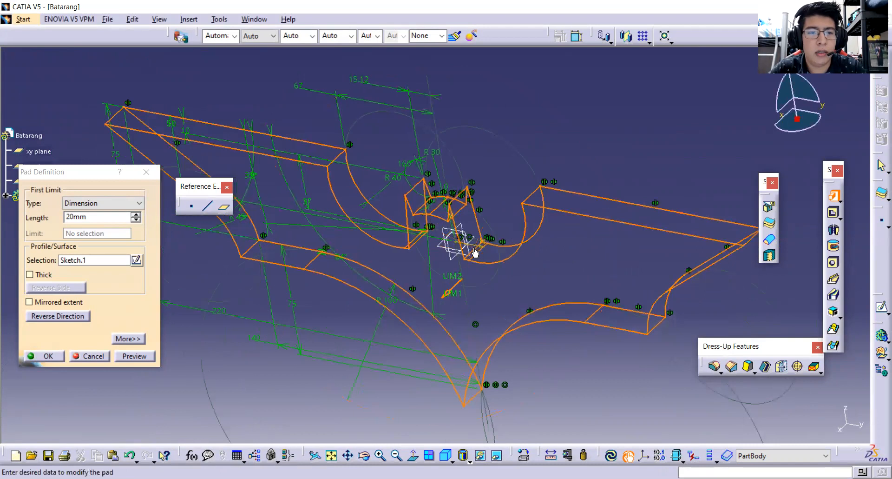
pyautogui.doubleClick(92, 218)
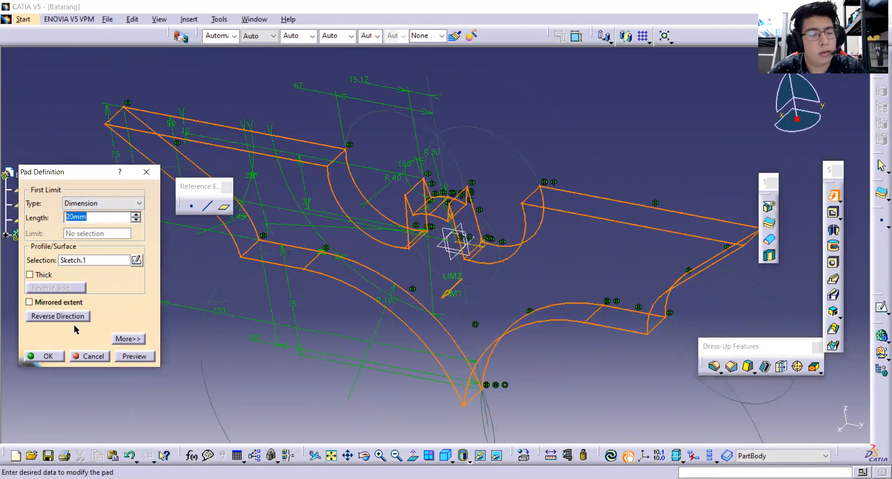
pyautogui.click(135, 356)
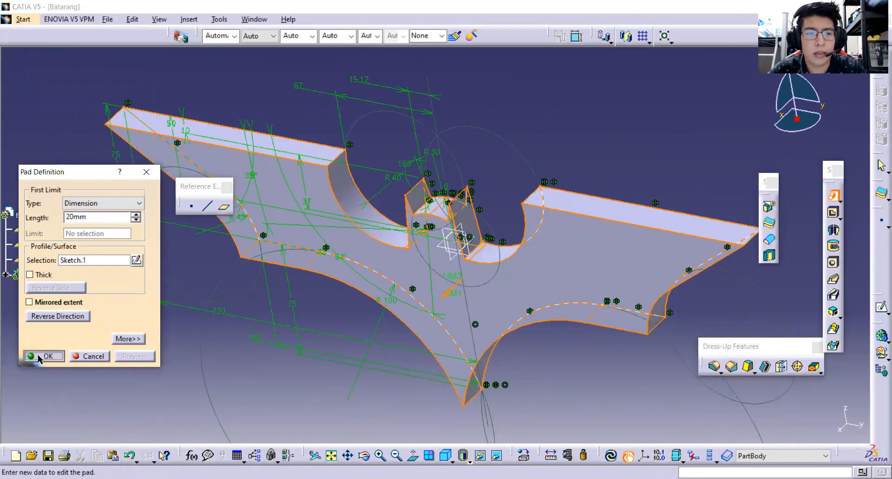
pyautogui.press('Return')
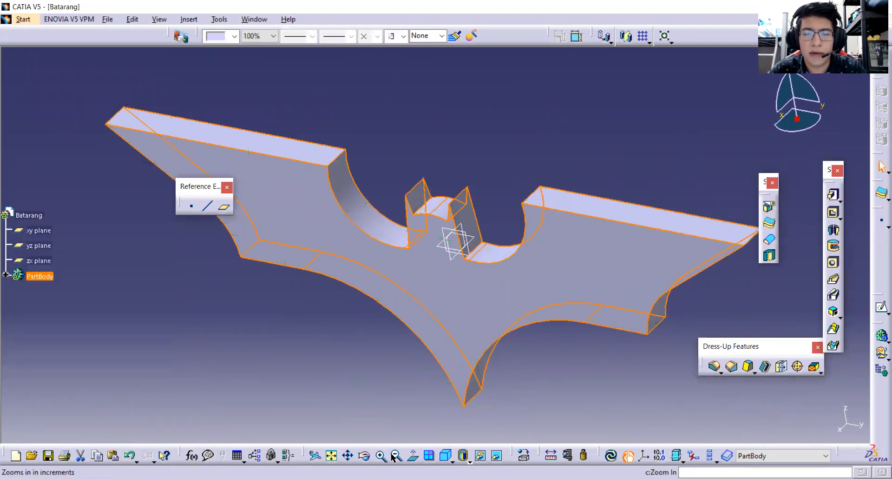
# Set the standard isometric view of the padded part and clear the selection.
pyautogui.click(450, 461)
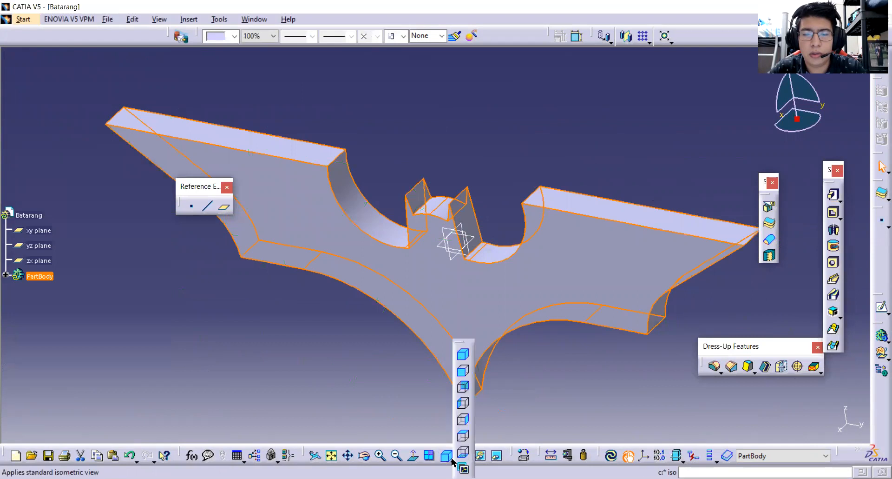
pyautogui.click(464, 357)
pyautogui.moveTo(475, 376); pyautogui.dragTo(484, 374, button='middle')
pyautogui.click(485, 373)
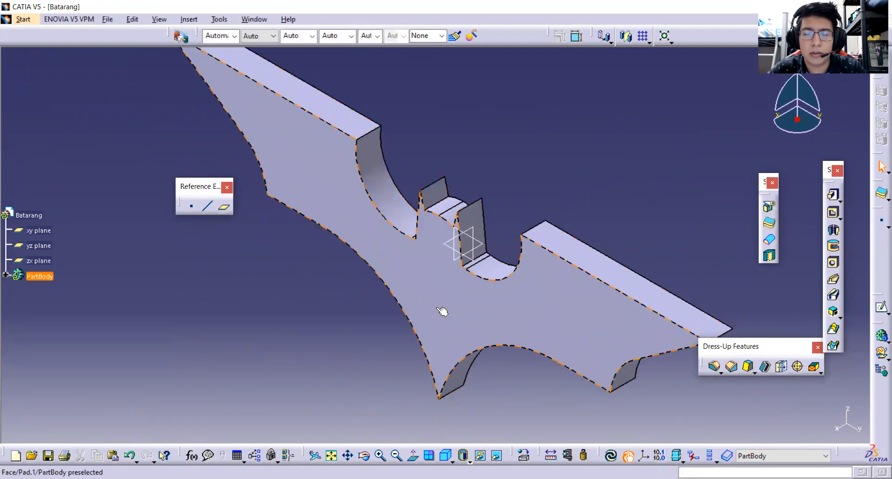
# Split the window into multiple viewpoints and examine the Batarang's thickness in the two narrow edge views.
pyautogui.click(429, 457)
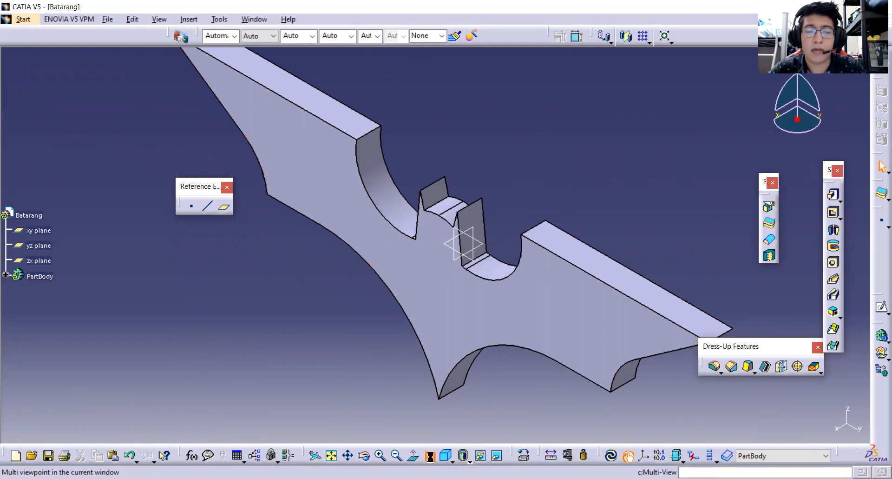
pyautogui.moveTo(371, 259); pyautogui.dragTo(367, 241, button='middle')
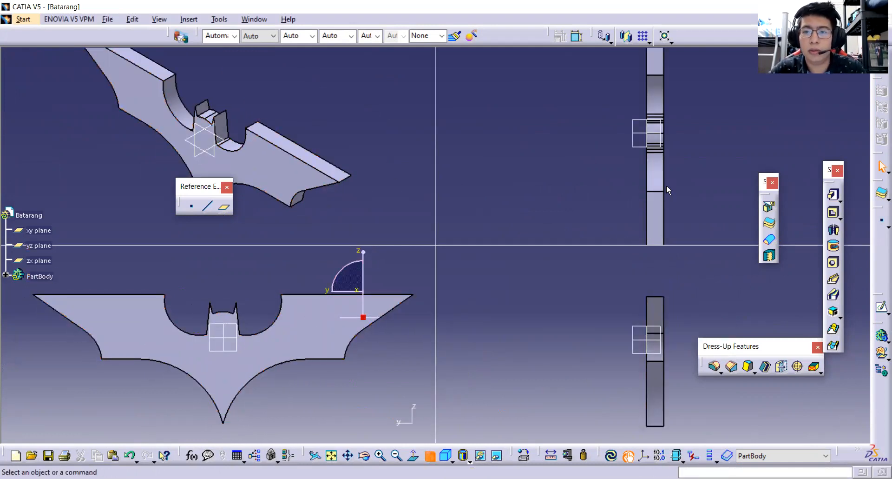
pyautogui.moveTo(660, 190); pyautogui.dragTo(635, 192, button='middle')
pyautogui.moveTo(650, 365); pyautogui.dragTo(651, 367, button='middle')
pyautogui.click(463, 458)
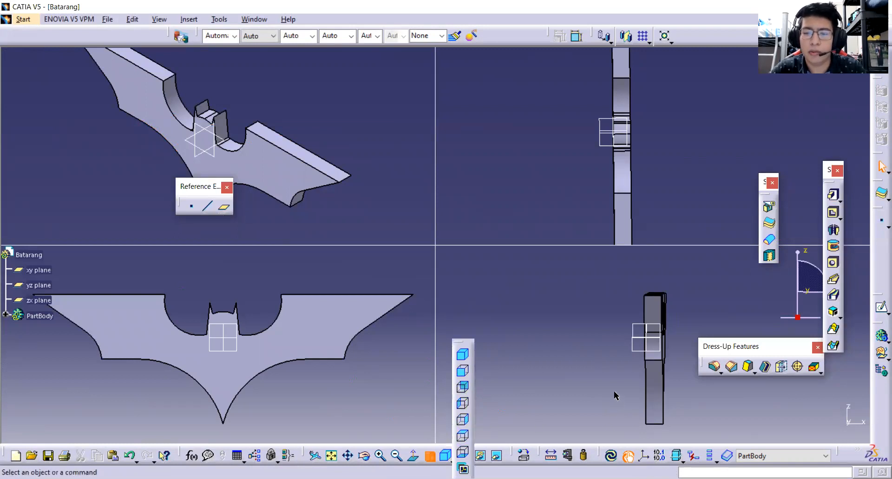
pyautogui.moveTo(599, 390); pyautogui.dragTo(600, 395, button='middle')
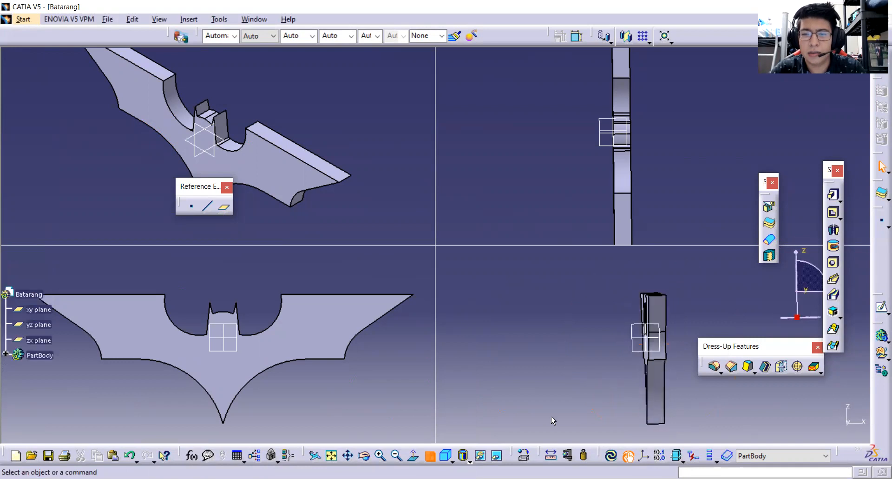
pyautogui.scroll(1, 552, 417)
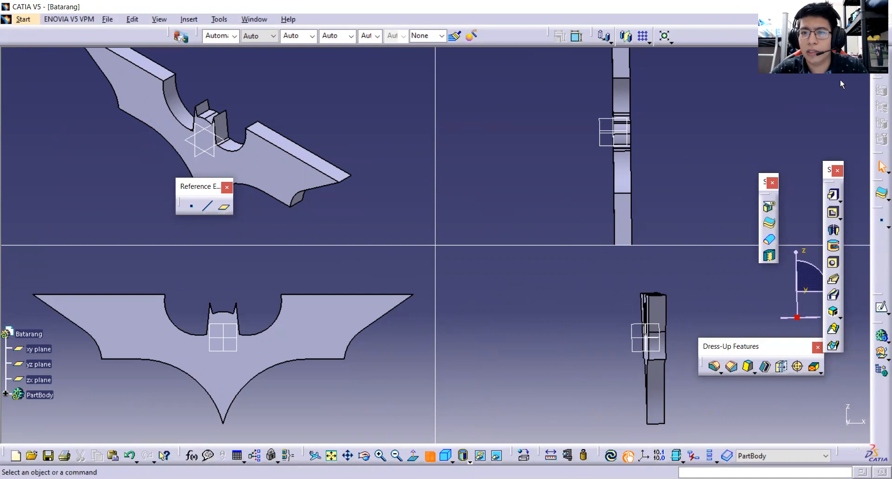
# Switch to the Mechanical Design in CATIA presentation on Prezi and advance past the Batarang drawing.
pyautogui.click(474, 23)
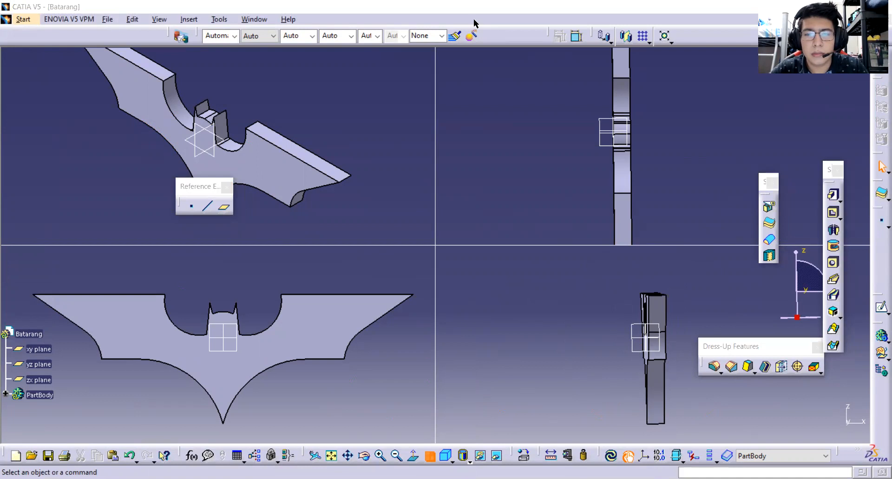
pyautogui.hotkey('alt', 'Tab')
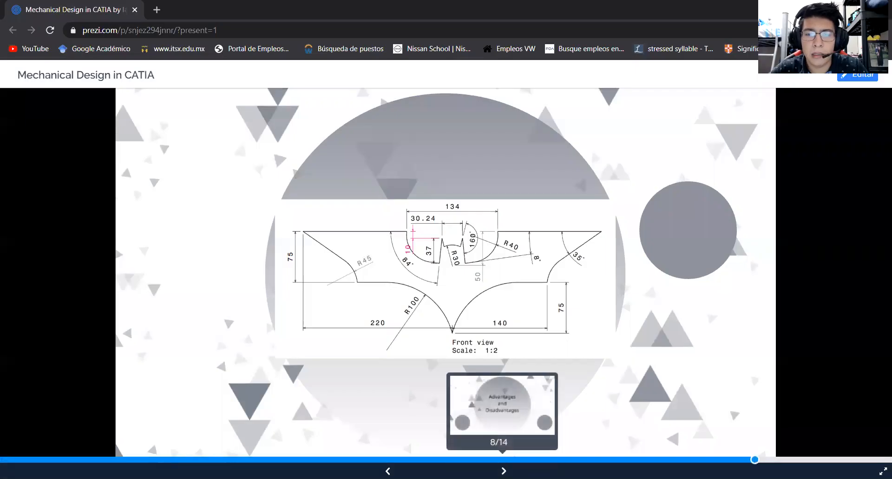
pyautogui.click(504, 470)
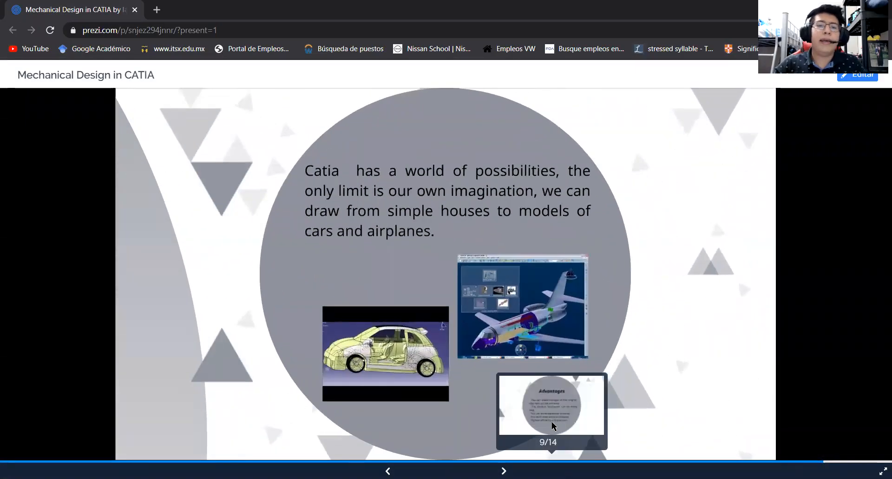